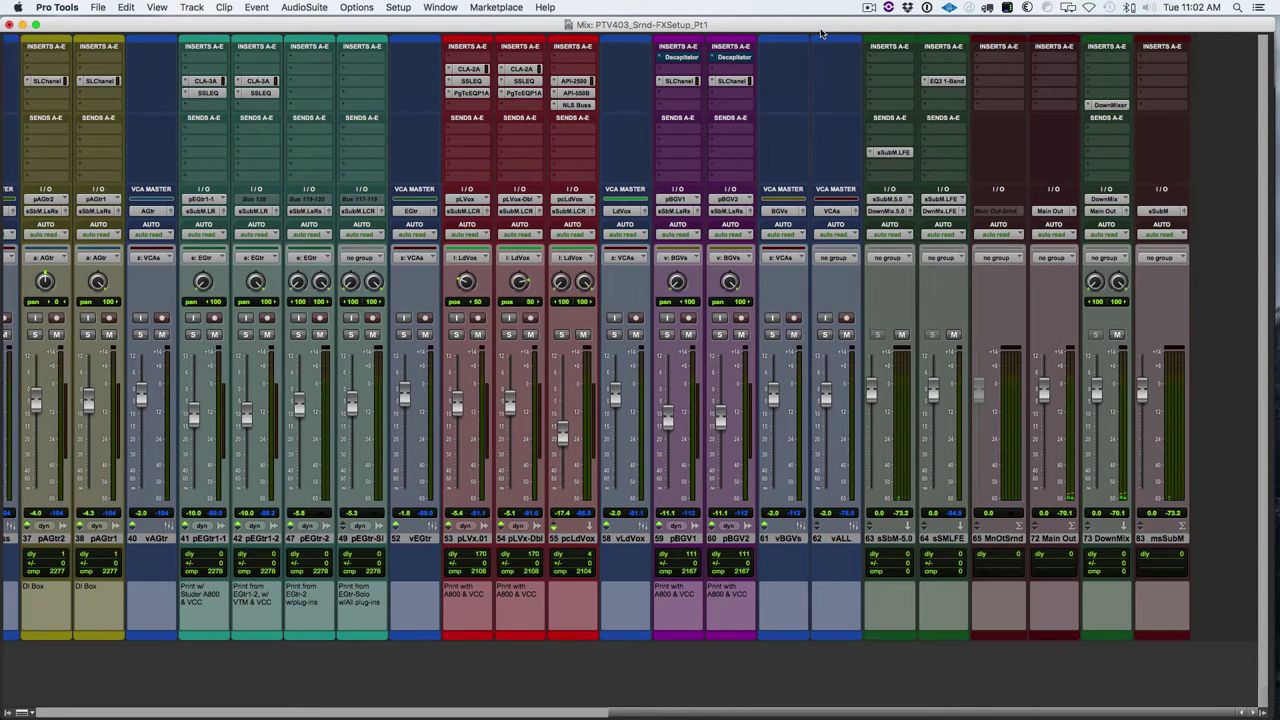
Scroll the mixer left to bring tracks 31 vPerc through the guitar tracks into view
{"action": "scroll", "coordinate": [678, 238], "scroll_direction": "left", "scroll_amount": 5}
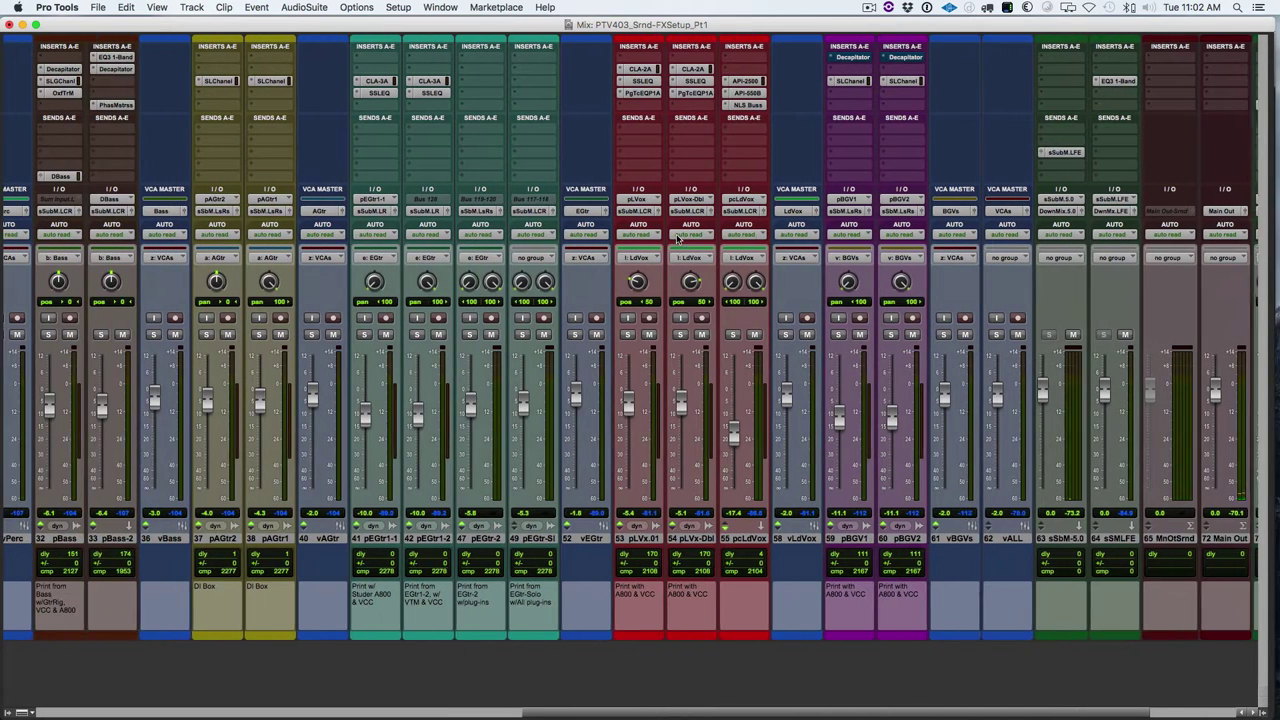
{"action": "scroll", "coordinate": [678, 238], "scroll_direction": "left", "scroll_amount": 1}
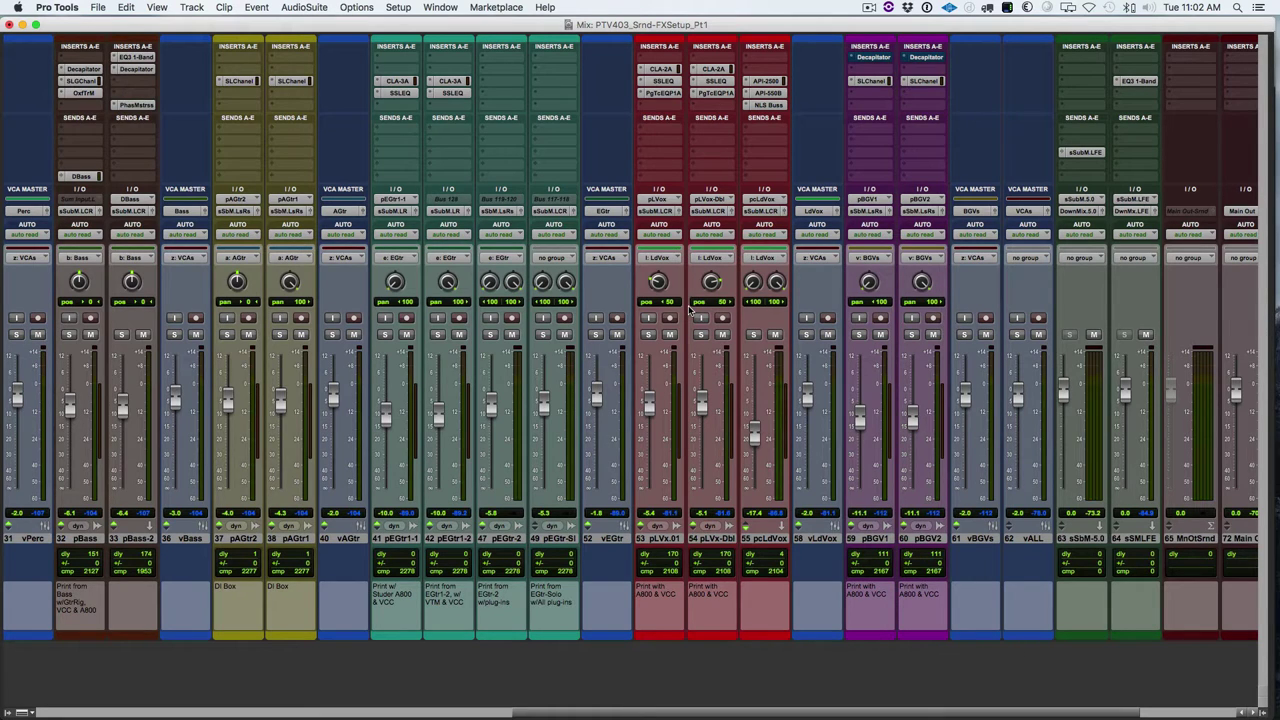
From pEGtr1-1's send A, create a new mono aux track named fRvb-mRm1
{"action": "left_click", "coordinate": [397, 540]}
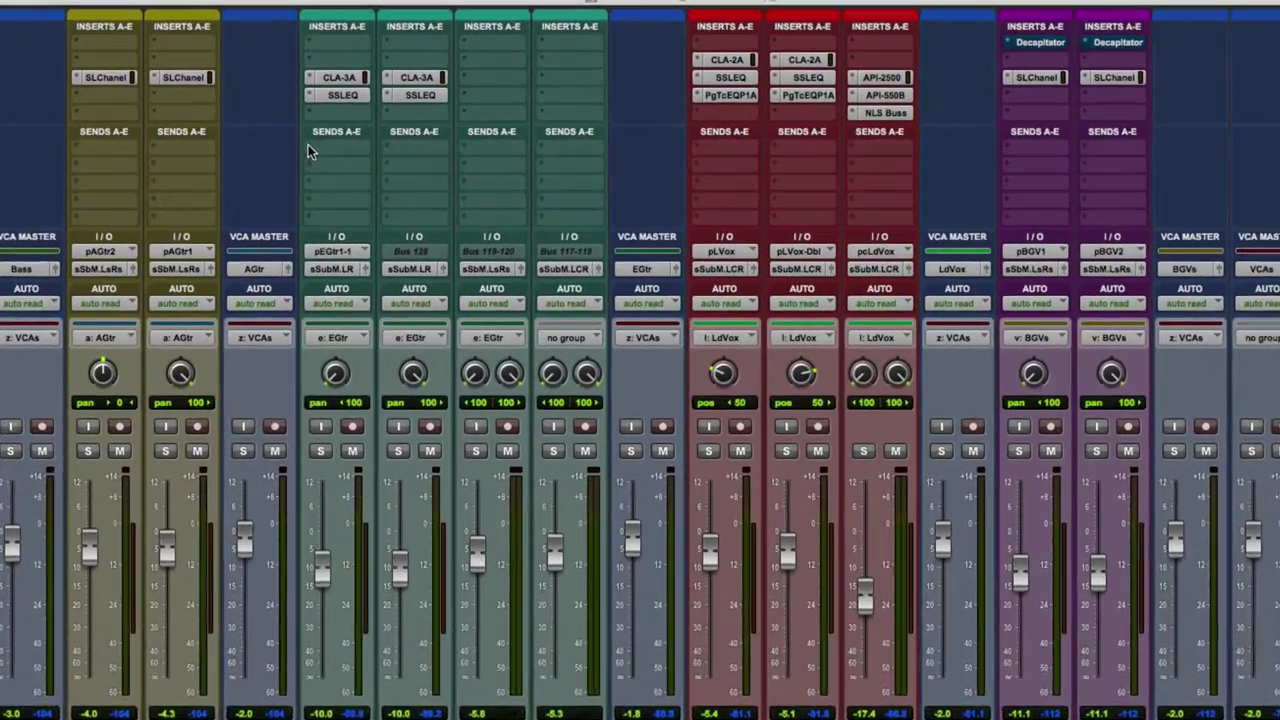
{"action": "left_click", "coordinate": [380, 131]}
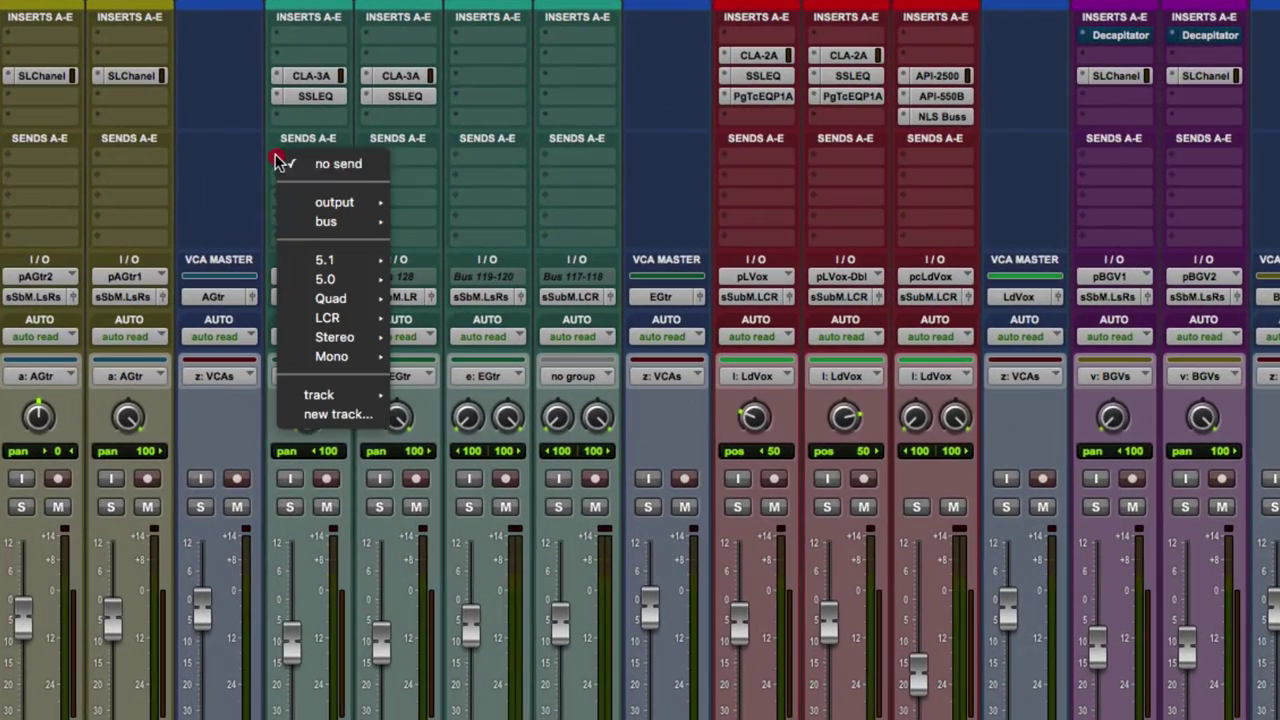
{"action": "left_click", "coordinate": [346, 418]}
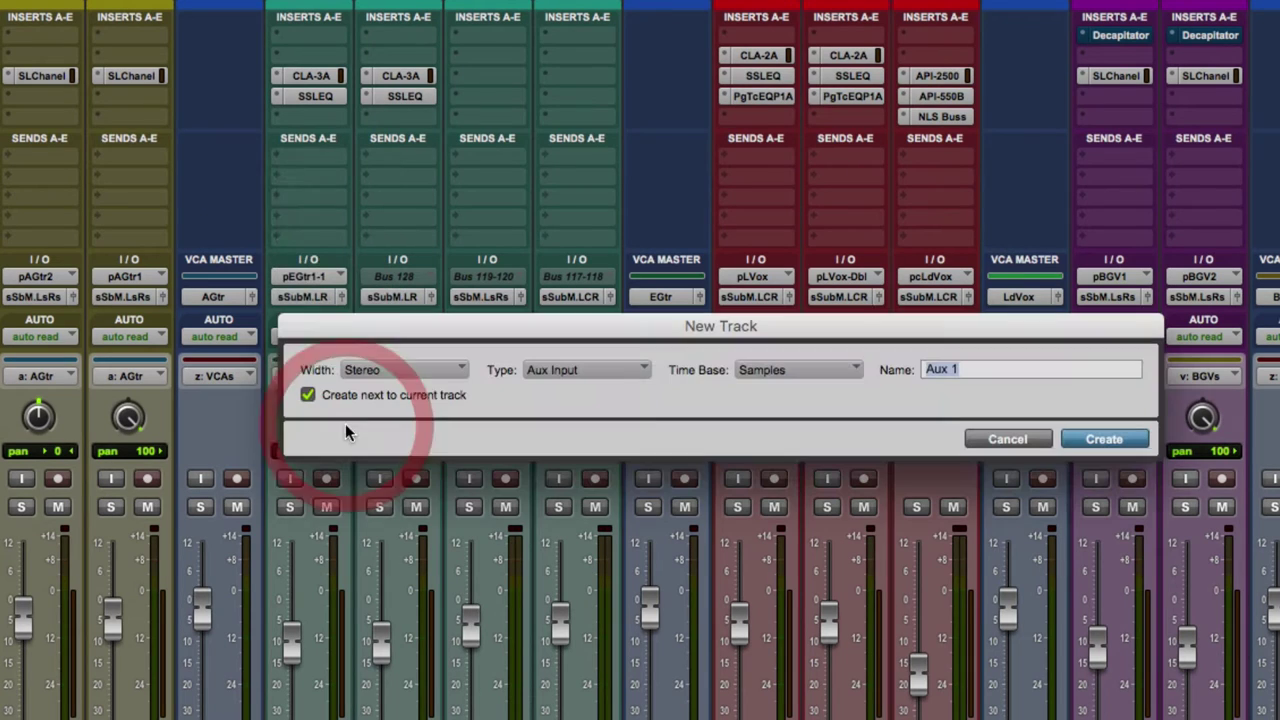
{"action": "left_click", "coordinate": [423, 369]}
{"action": "left_click", "coordinate": [424, 350]}
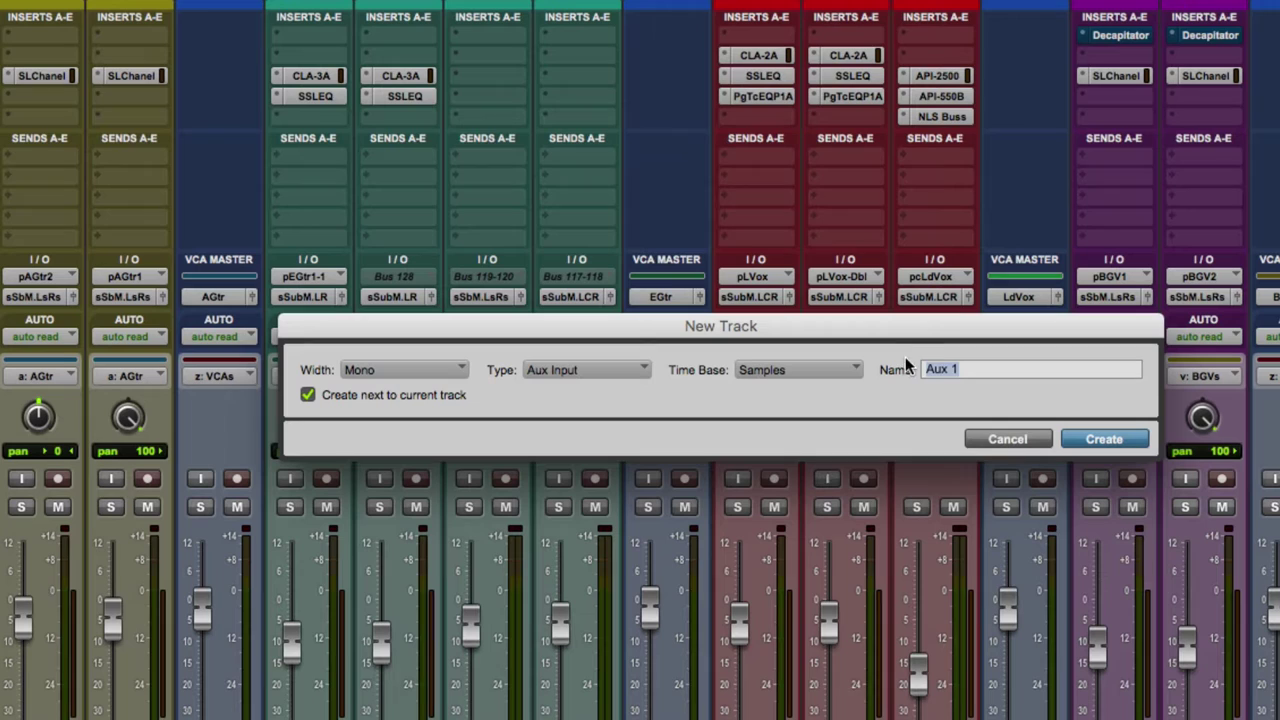
{"action": "type", "text": "fR"}
{"action": "type", "text": "b"}
{"action": "type", "text": "b-m"}
{"action": "type", "text": "Rm"}
{"action": "type", "text": "1"}
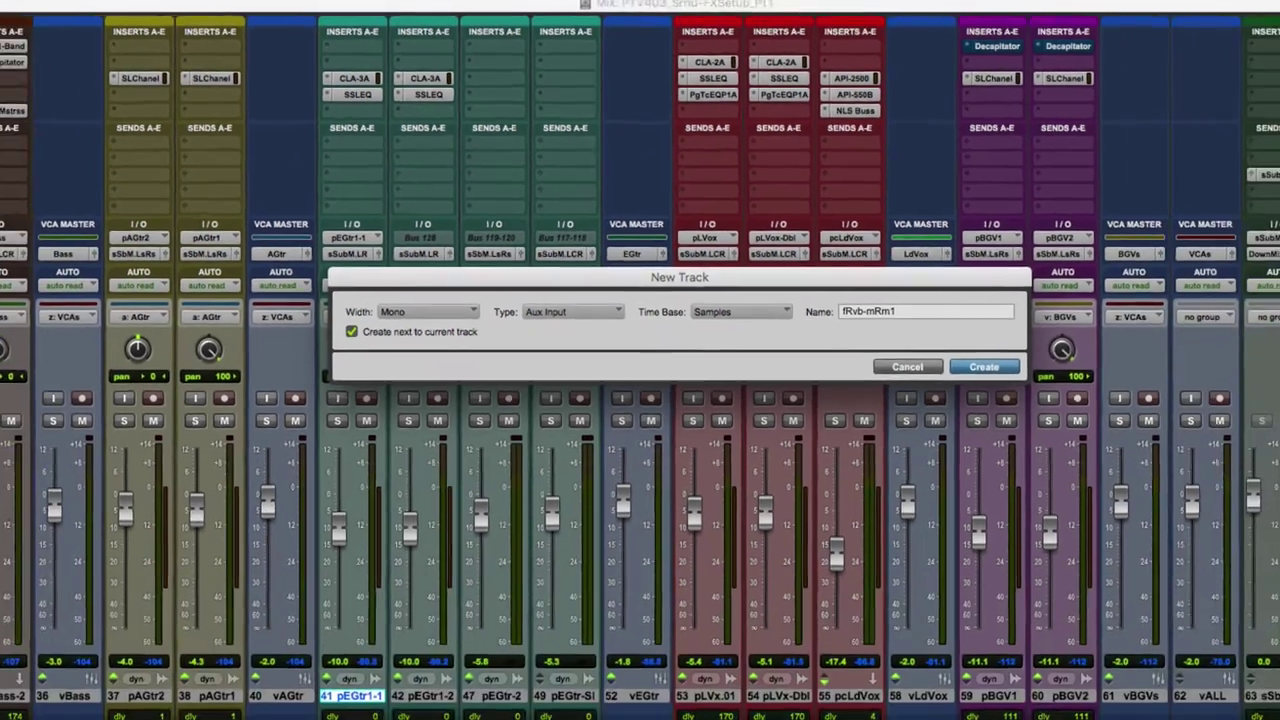
{"action": "key", "text": "Return"}
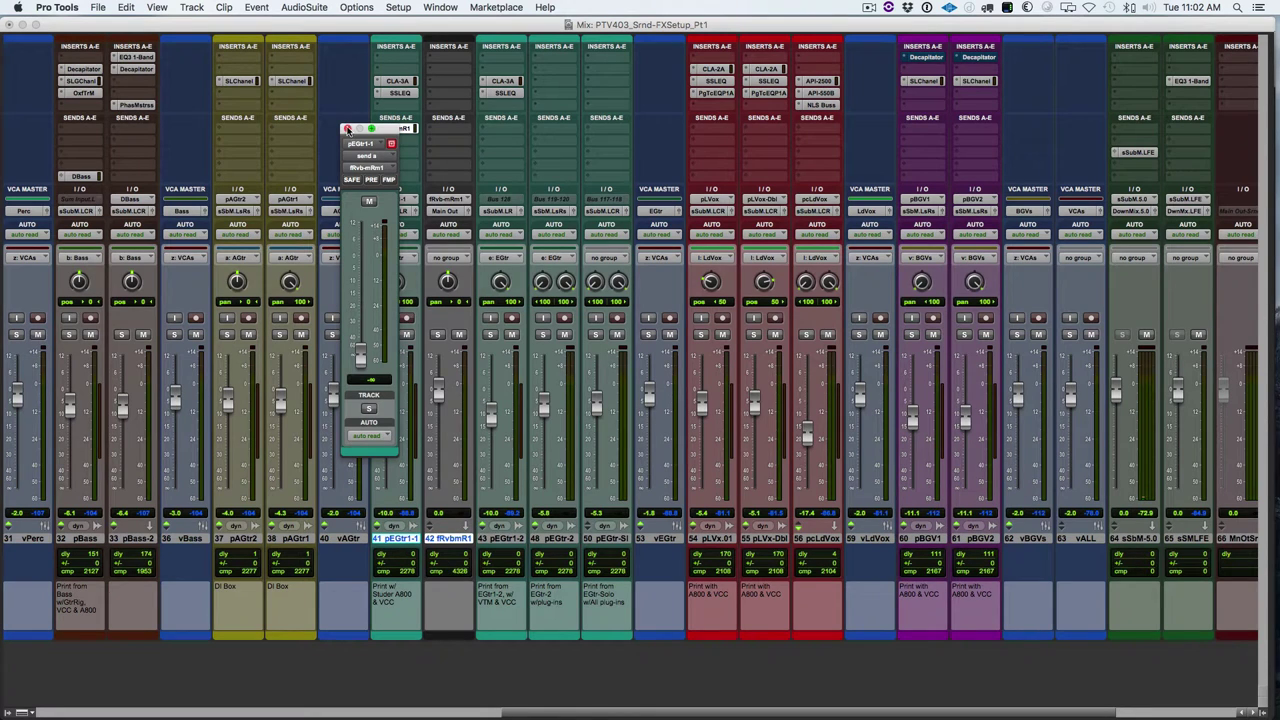
Close the send window and insert Reverb > ReVibe II (mono) on fRvb-mRm1's insert A
{"action": "left_click", "coordinate": [347, 128]}
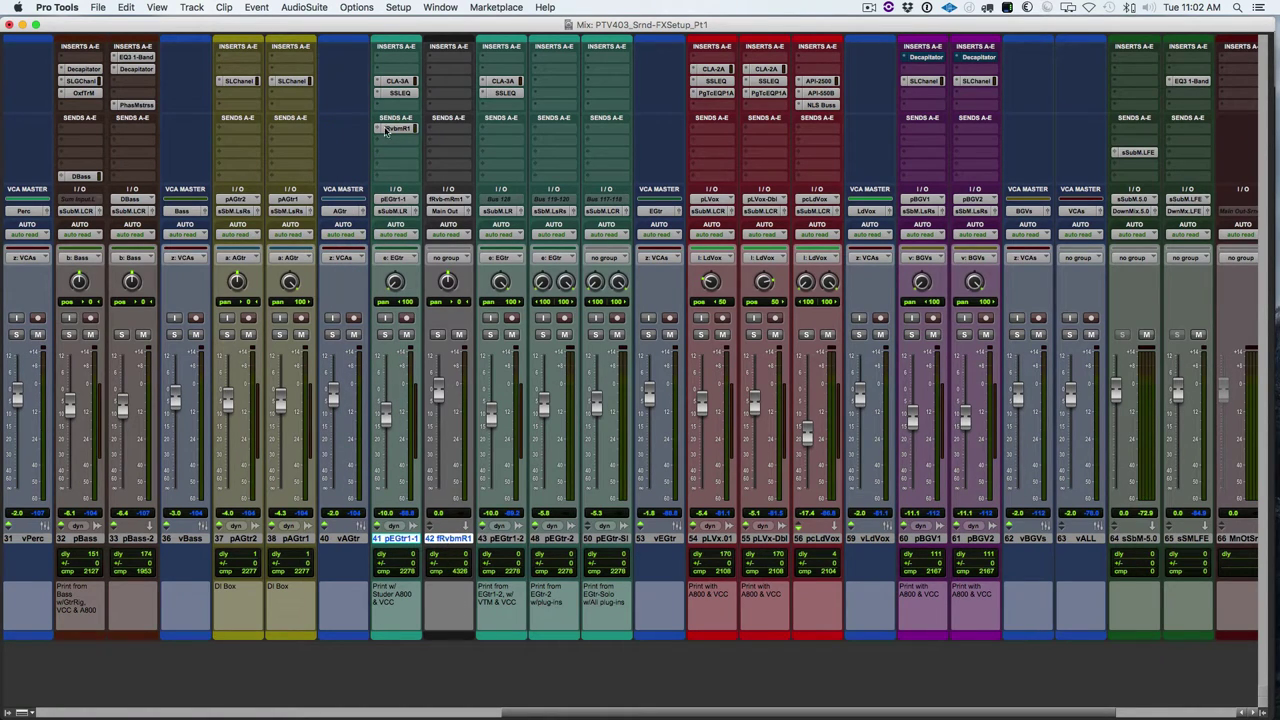
{"action": "left_click", "coordinate": [437, 84]}
{"action": "mouse_move", "coordinate": [463, 144]}
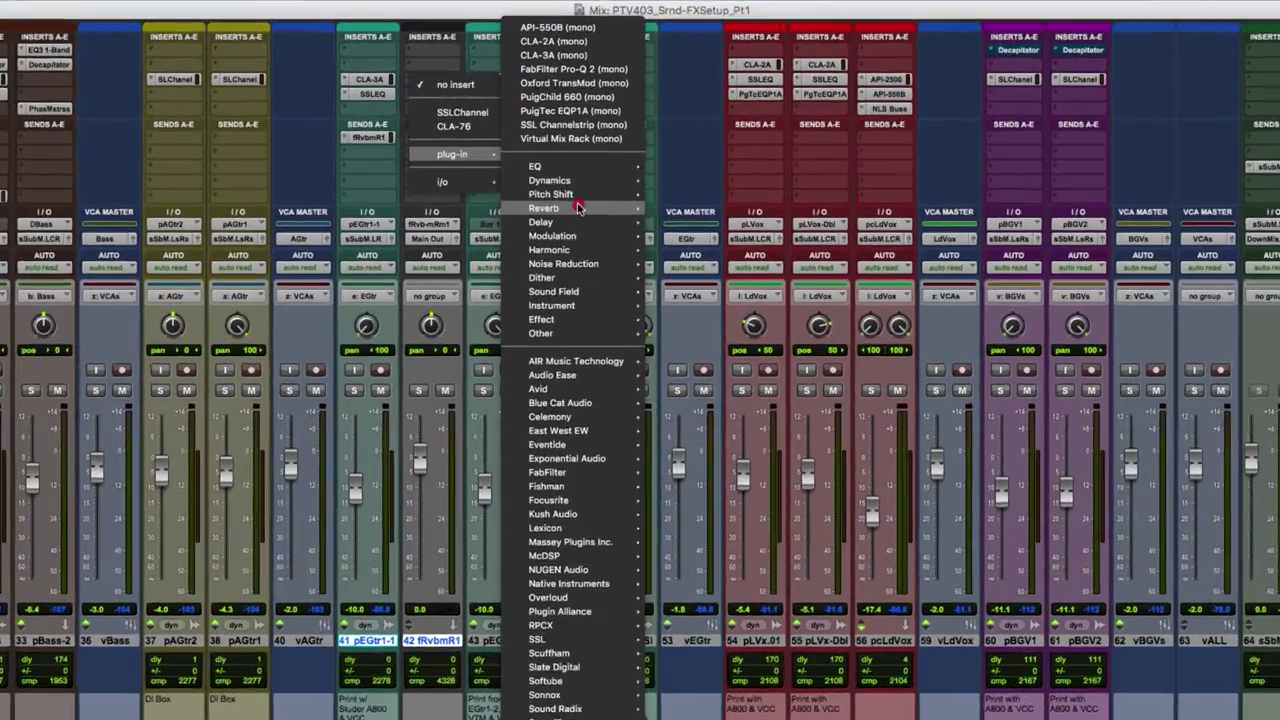
{"action": "mouse_move", "coordinate": [545, 186]}
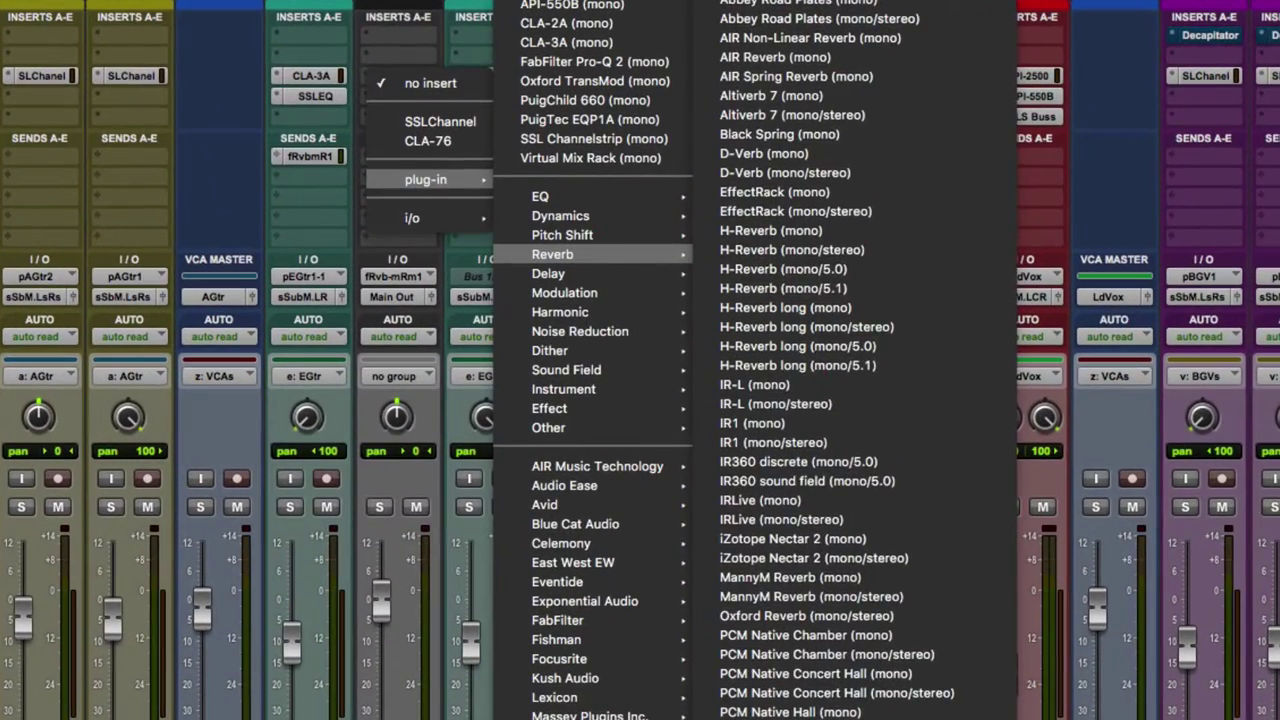
{"action": "scroll", "coordinate": [708, 442], "scroll_direction": "down", "scroll_amount": 5}
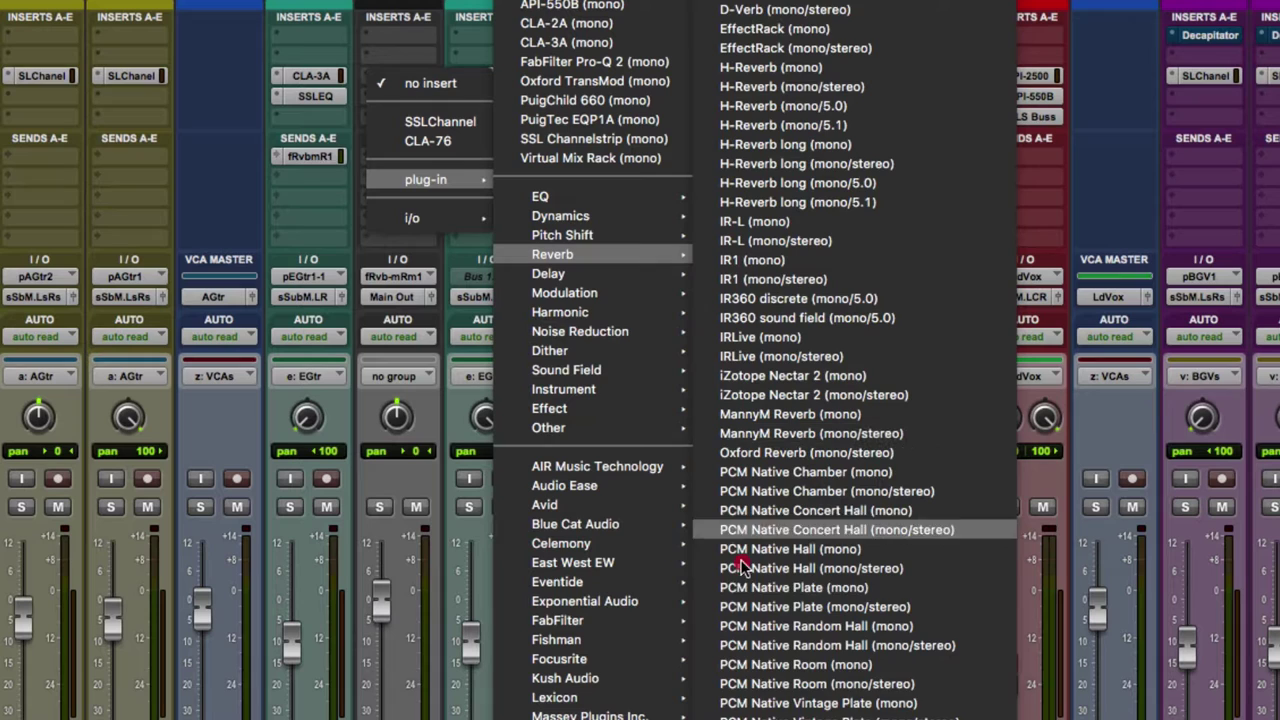
{"action": "scroll", "coordinate": [737, 563], "scroll_direction": "down", "scroll_amount": 10}
{"action": "scroll", "coordinate": [856, 567], "scroll_direction": "down", "scroll_amount": 10}
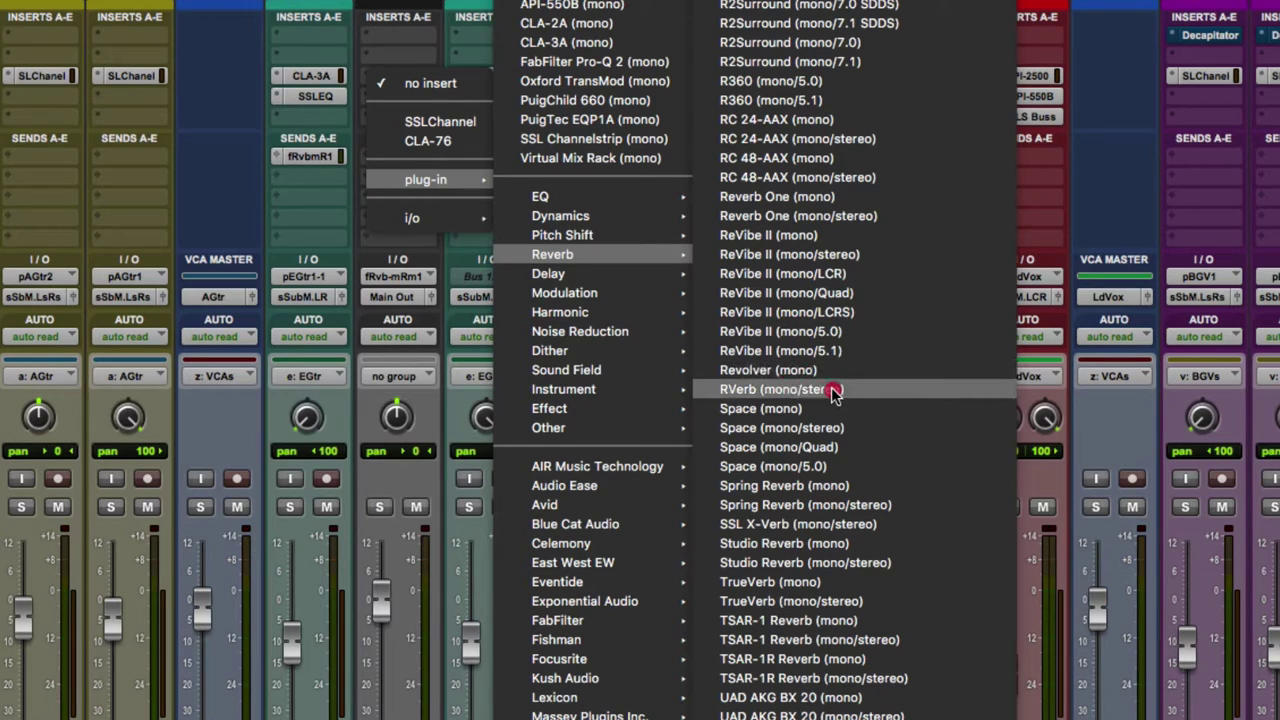
{"action": "scroll", "coordinate": [785, 373], "scroll_direction": "up", "scroll_amount": 6}
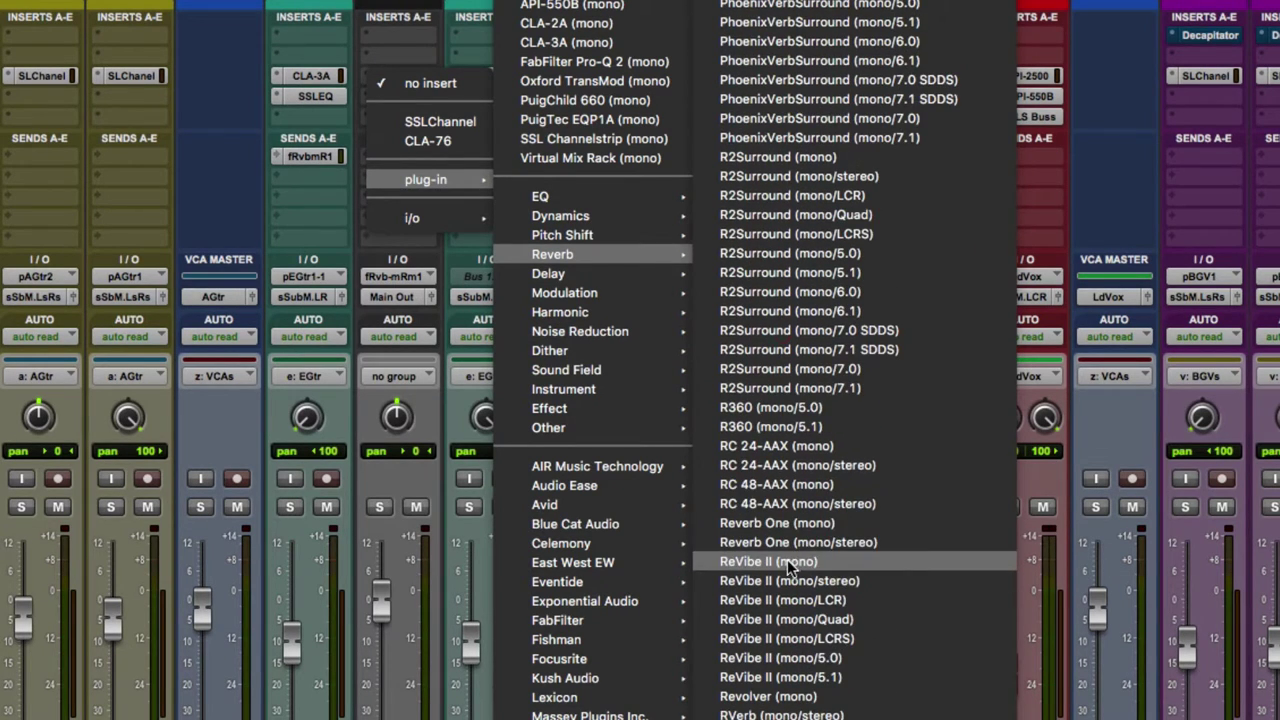
{"action": "left_click", "coordinate": [785, 564]}
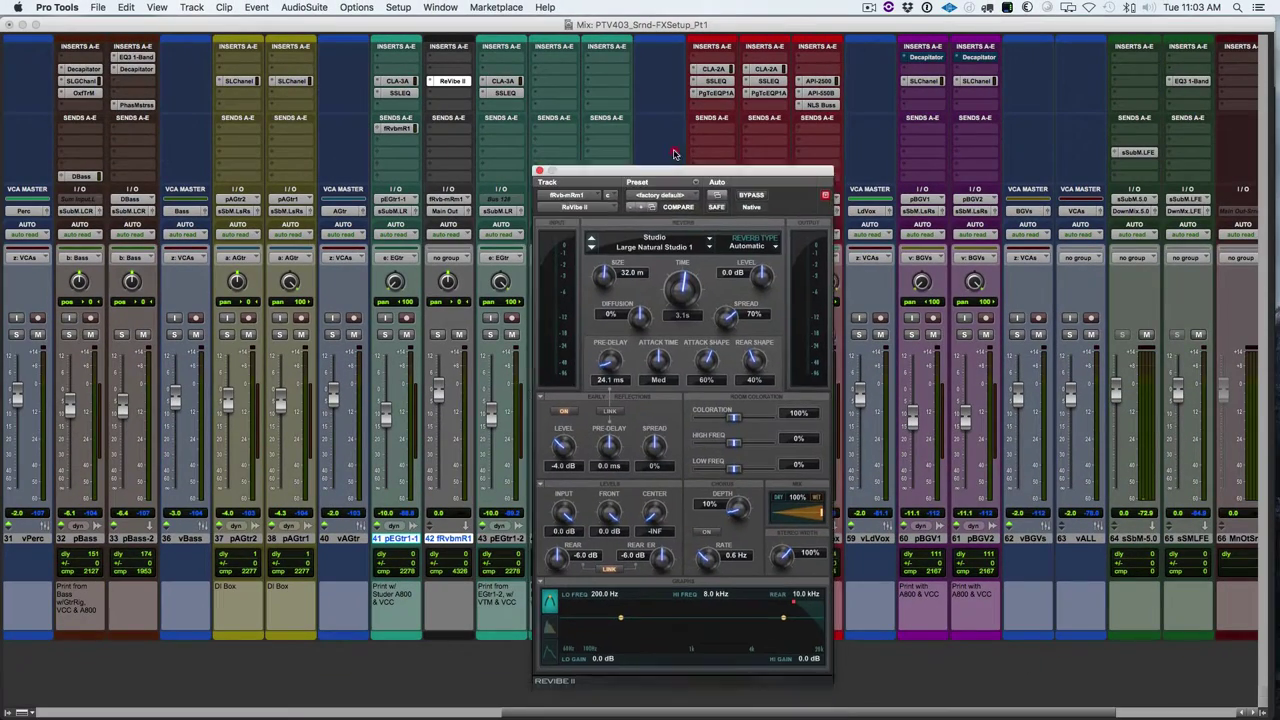
Load the Chambers > Medium Chamber 1 preset in ReVibe II
{"action": "left_click_drag", "start_coordinate": [681, 214], "coordinate": [684, 90]}
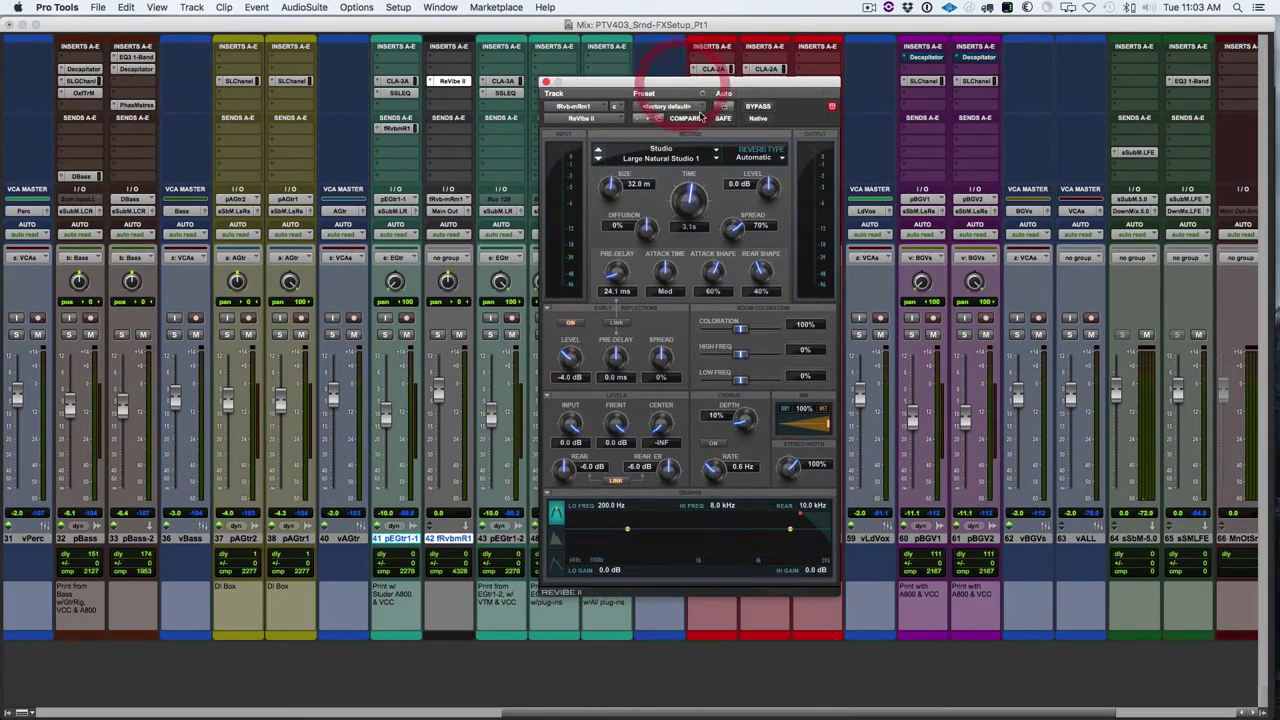
{"action": "left_click", "coordinate": [686, 107]}
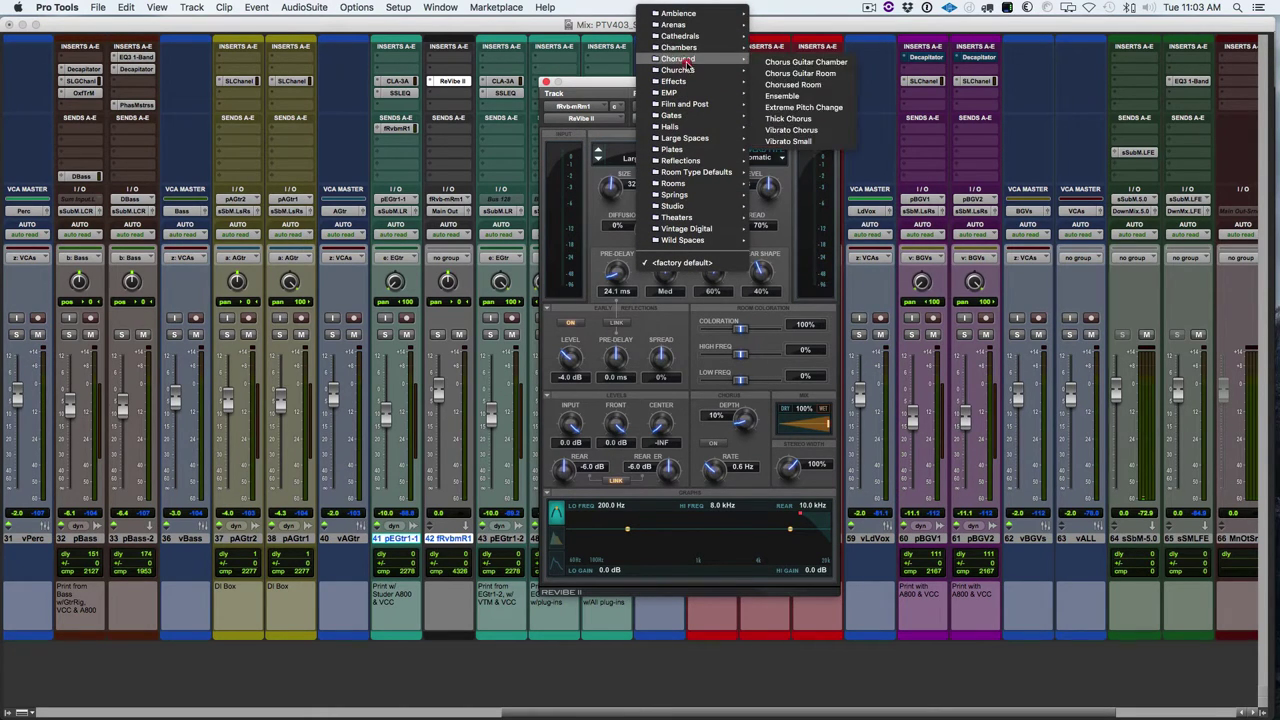
{"action": "left_click", "coordinate": [690, 49]}
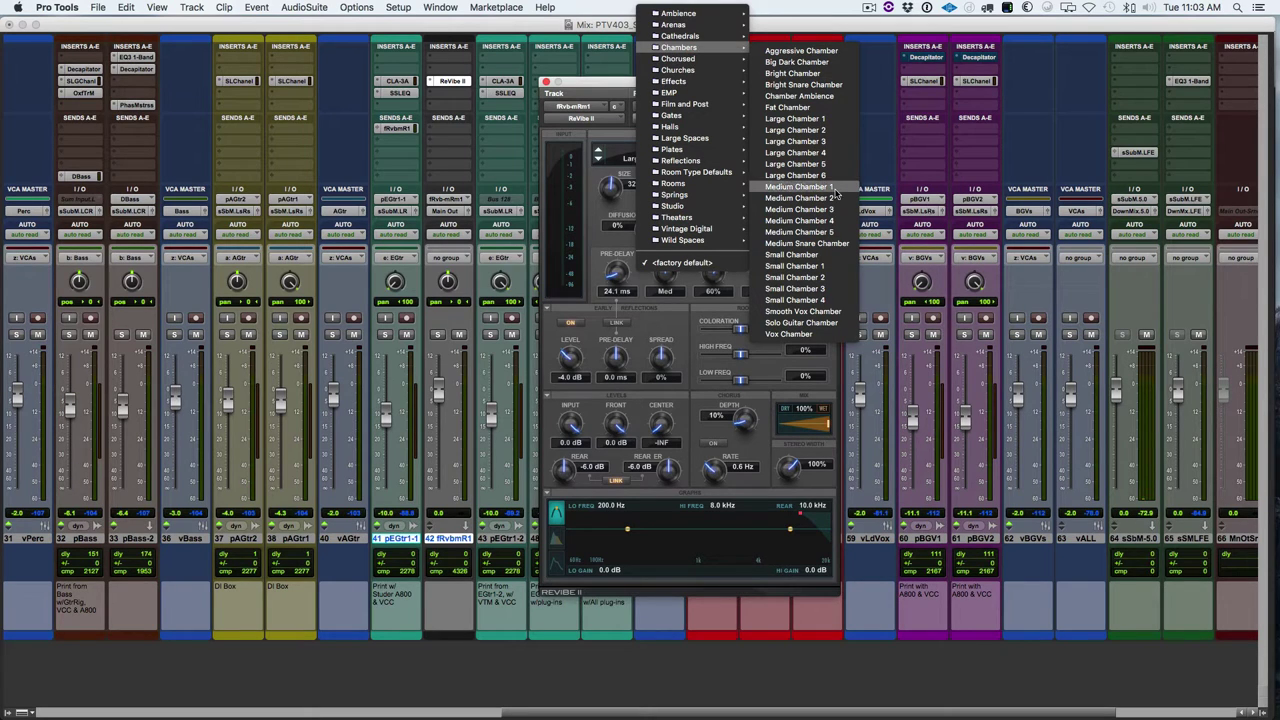
{"action": "left_click", "coordinate": [800, 187]}
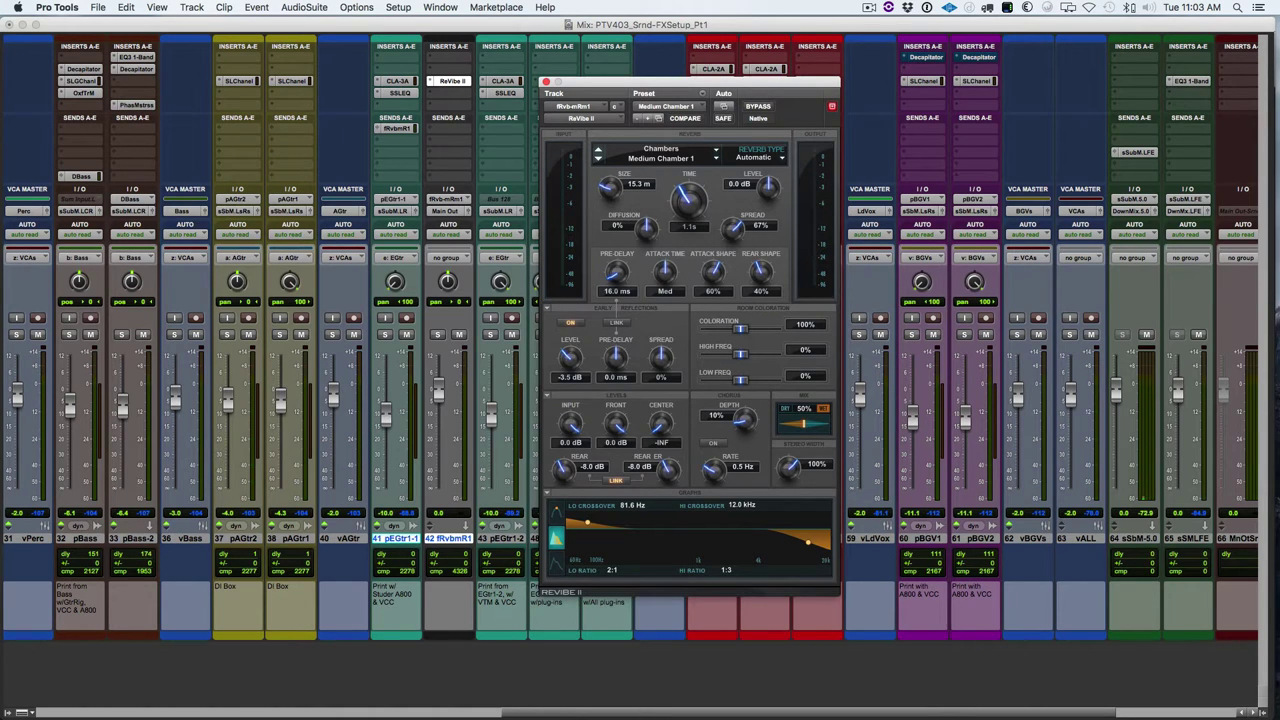
Route the fRvb-mRm1 aux output to the sSubM.LR (Stereo) bus
{"action": "left_click", "coordinate": [449, 213]}
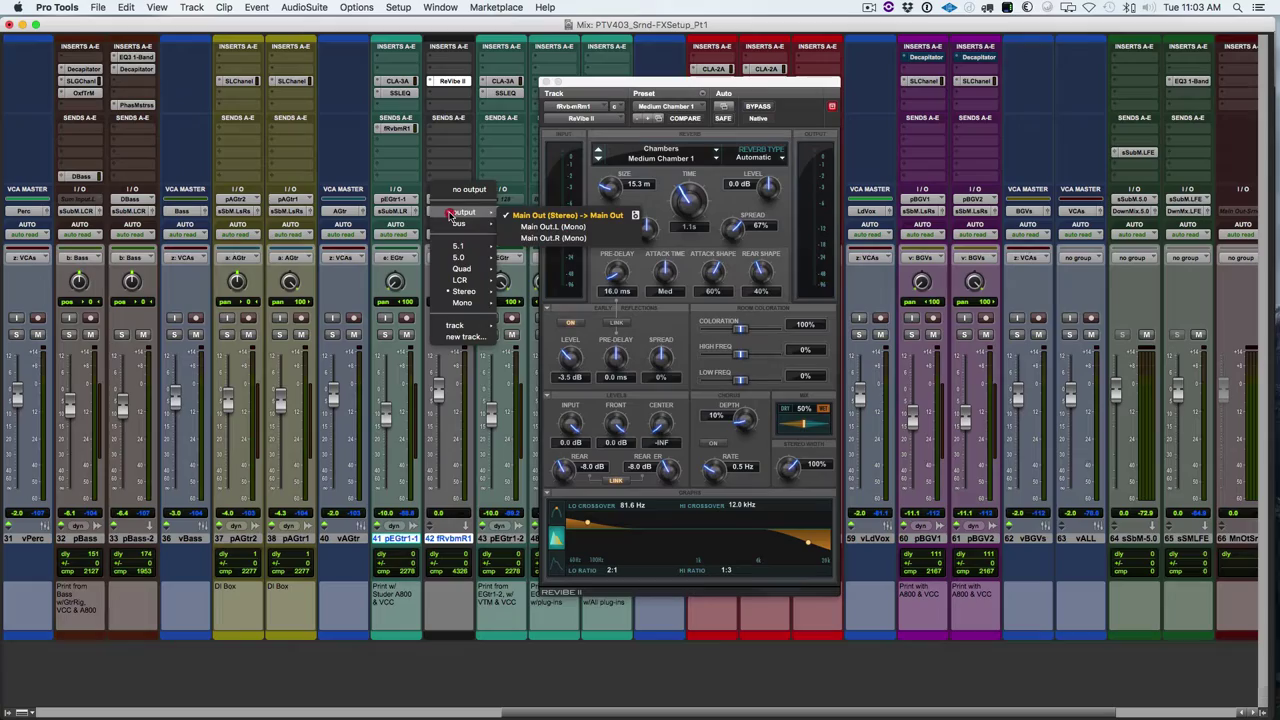
{"action": "mouse_move", "coordinate": [459, 223]}
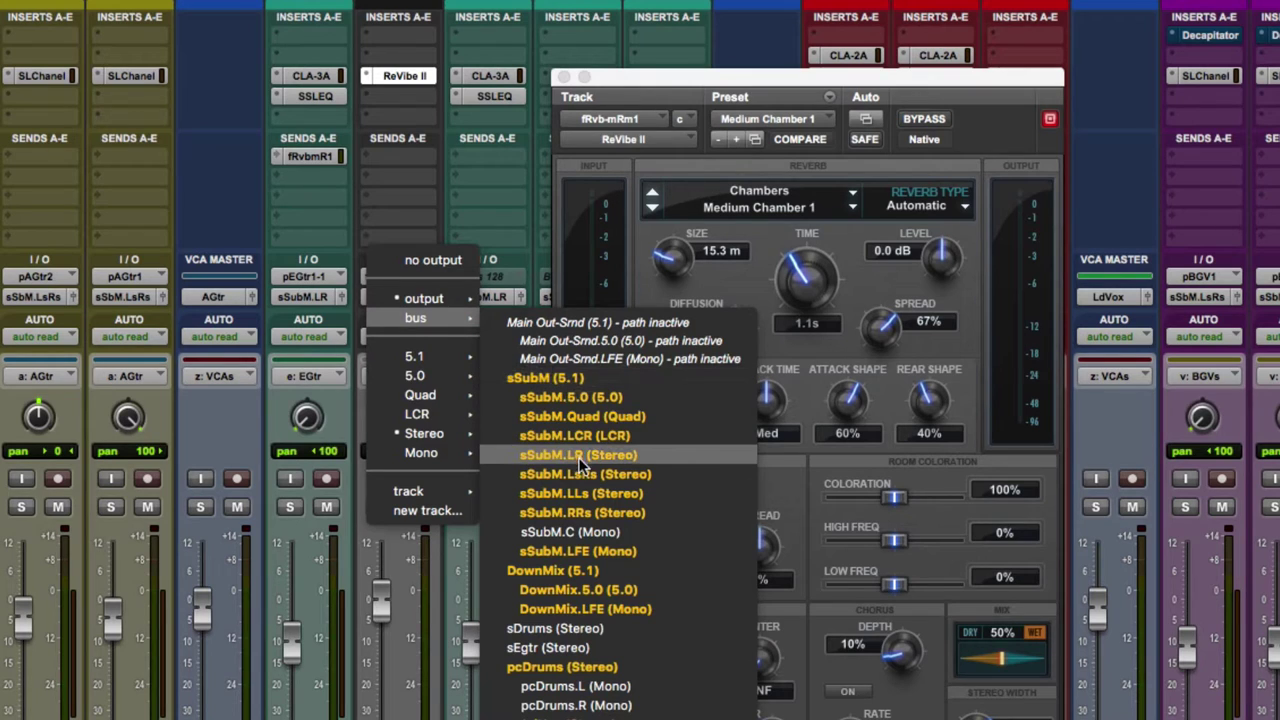
{"action": "left_click", "coordinate": [610, 462]}
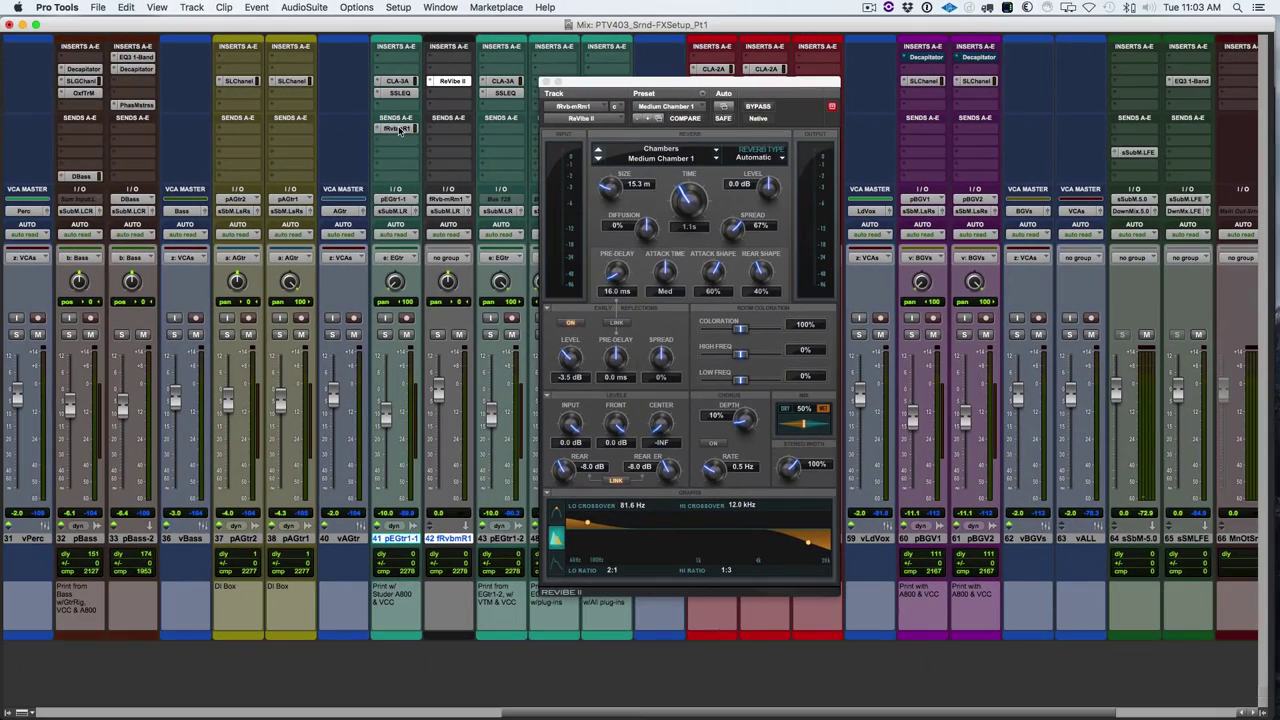
Show the guitar's send fader, make the reverb aux solo safe, and solo pEGtr1-1 during playback
{"action": "left_click", "coordinate": [369, 136]}
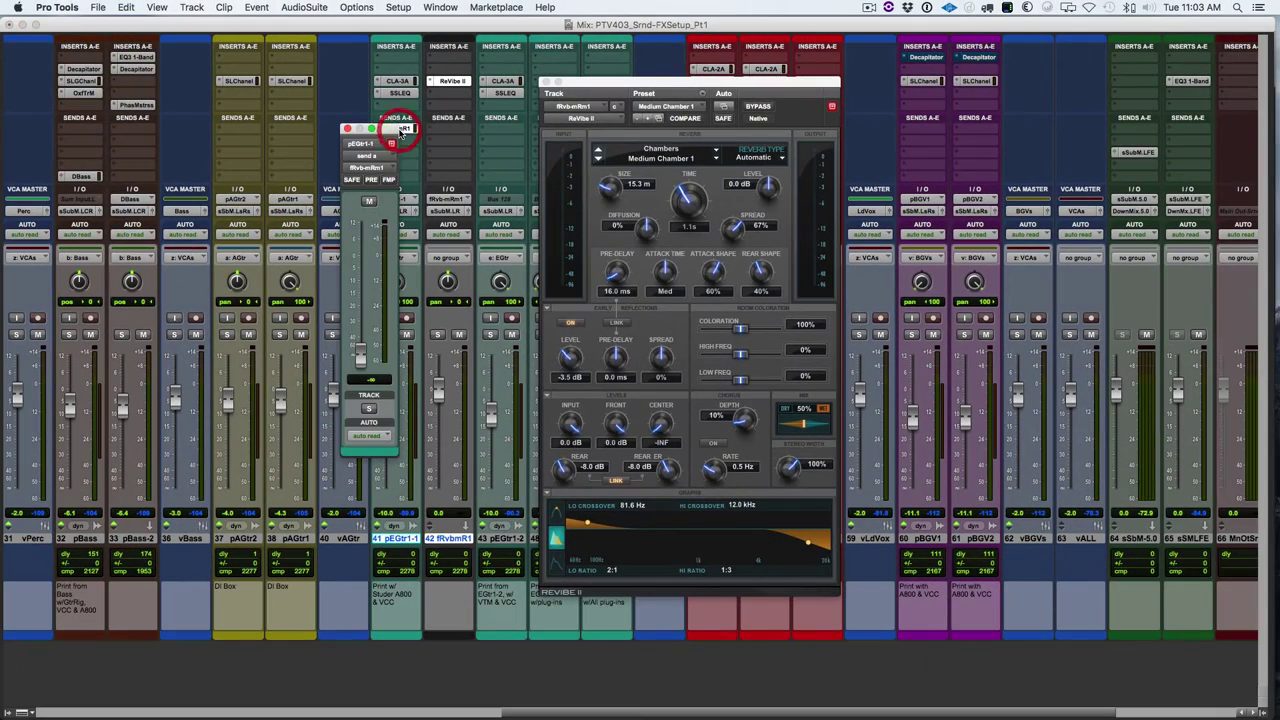
{"action": "left_click_drag", "start_coordinate": [353, 142], "coordinate": [329, 155]}
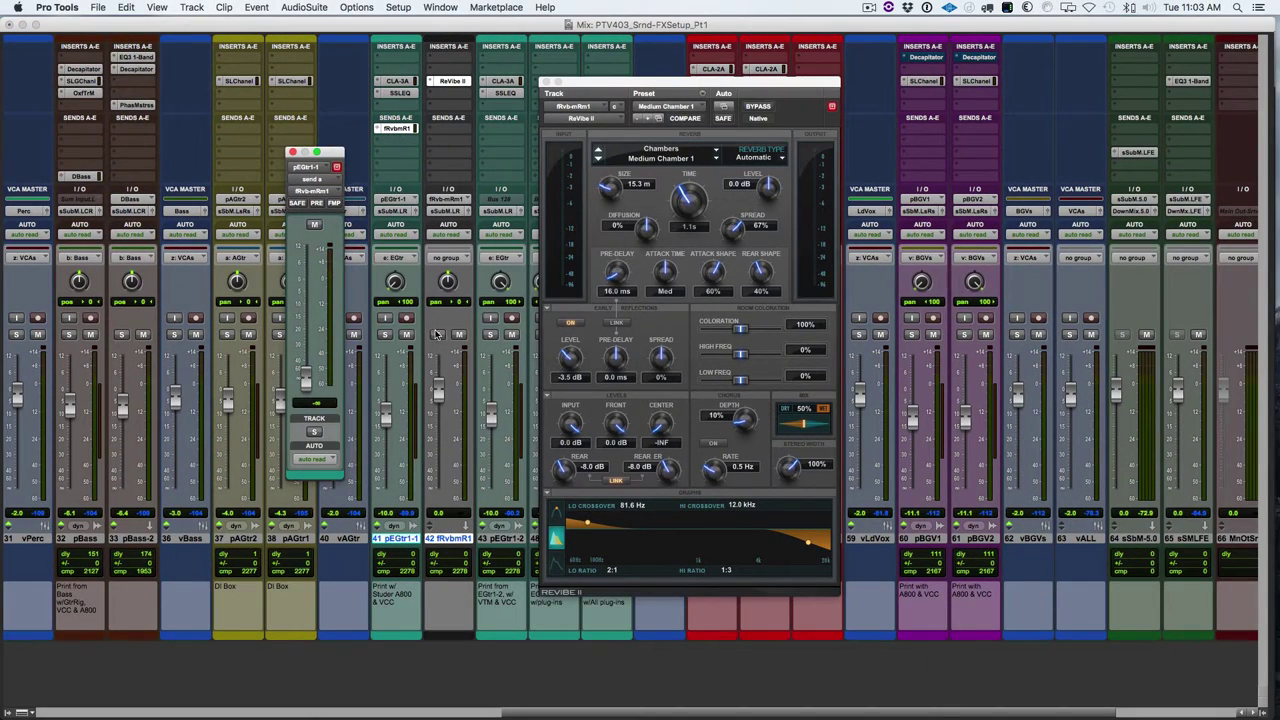
{"action": "left_click", "coordinate": [440, 335], "text": "super"}
{"action": "key", "text": "space"}
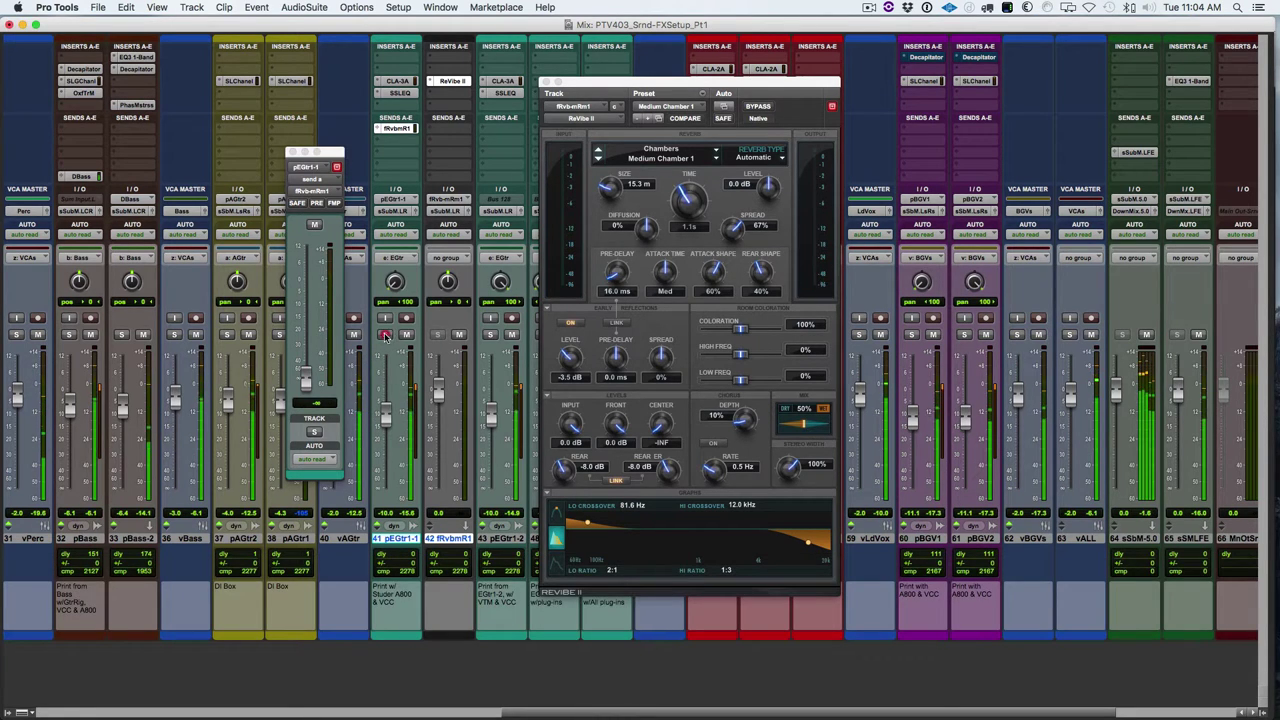
{"action": "left_click", "coordinate": [385, 335]}
Raise pEGtr1-1's reverb send to about -8.1 dB while auditioning playback
{"action": "left_click_drag", "start_coordinate": [305, 378], "coordinate": [305, 302]}
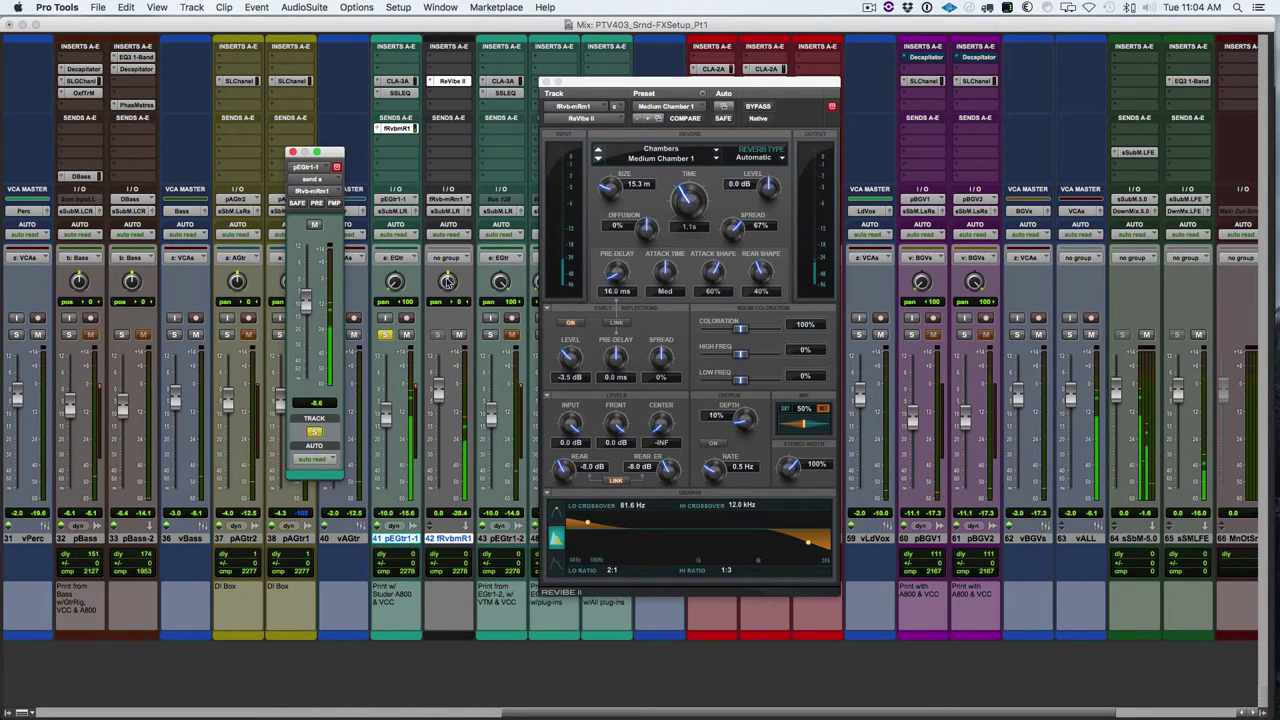
{"action": "left_click", "coordinate": [448, 281]}
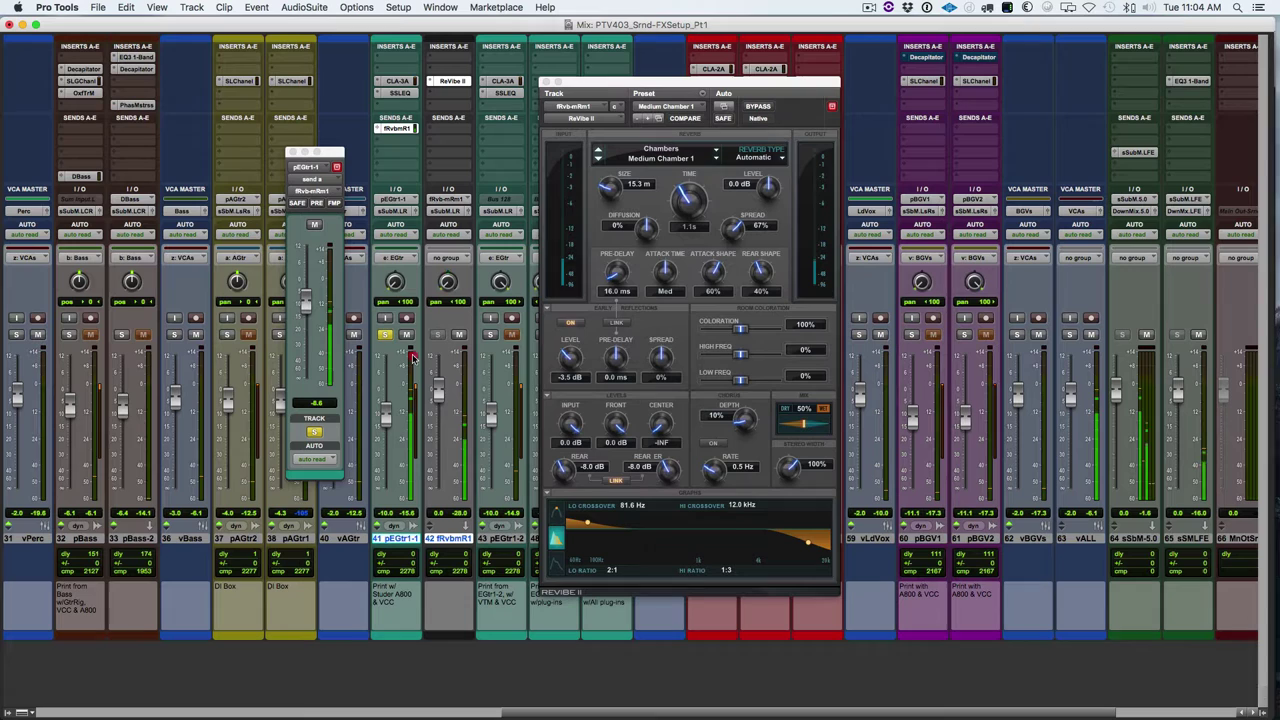
{"action": "left_click", "coordinate": [410, 357]}
{"action": "left_click_drag", "start_coordinate": [307, 311], "coordinate": [308, 303]}
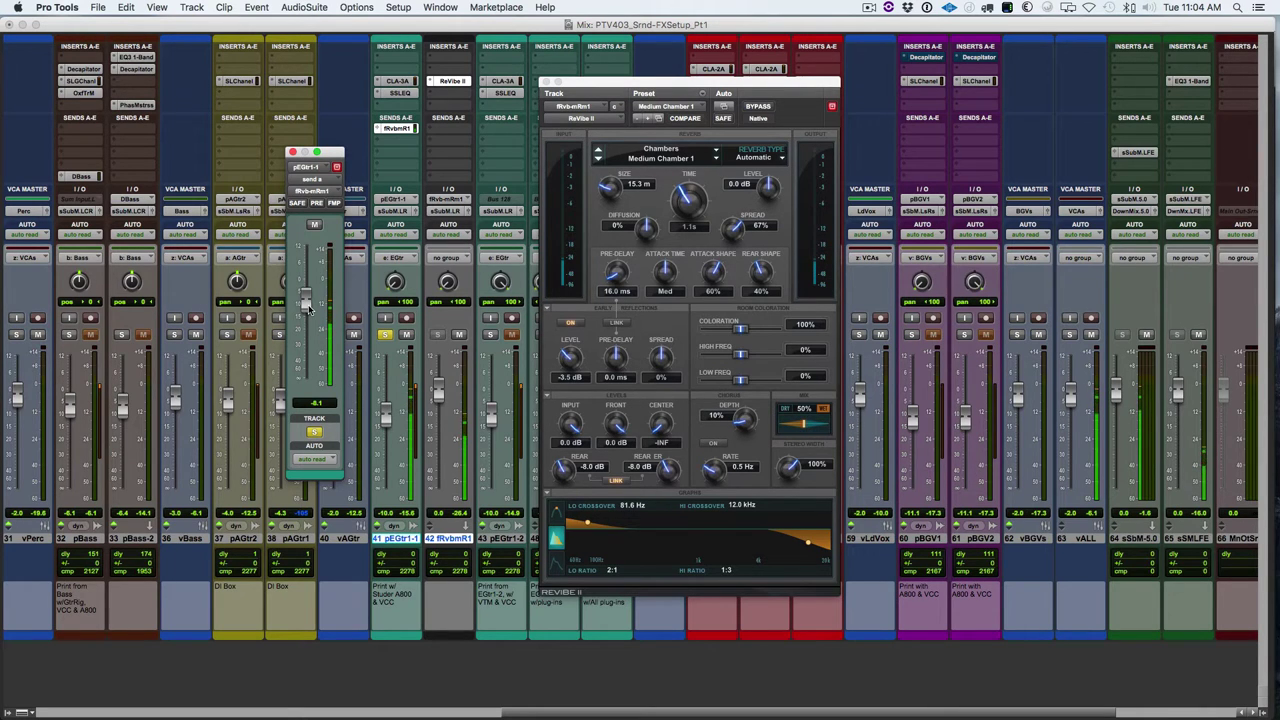
{"action": "key", "text": "space"}
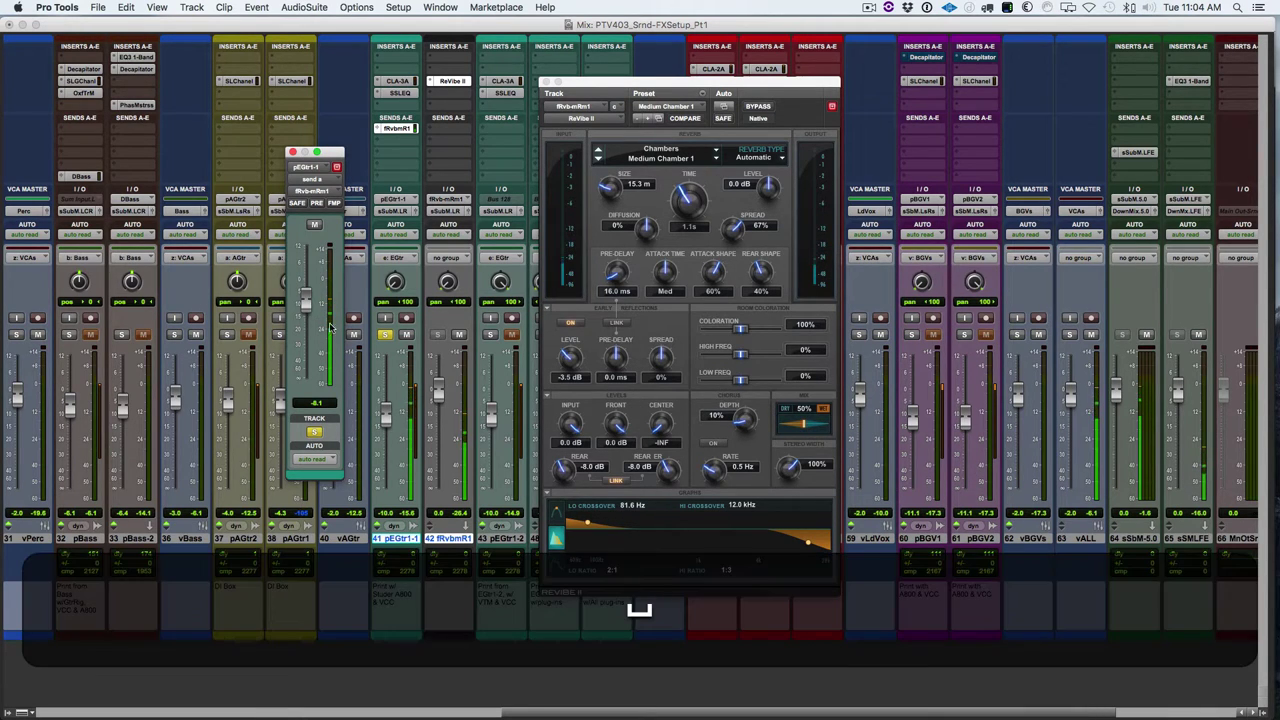
{"action": "left_click", "coordinate": [450, 290]}
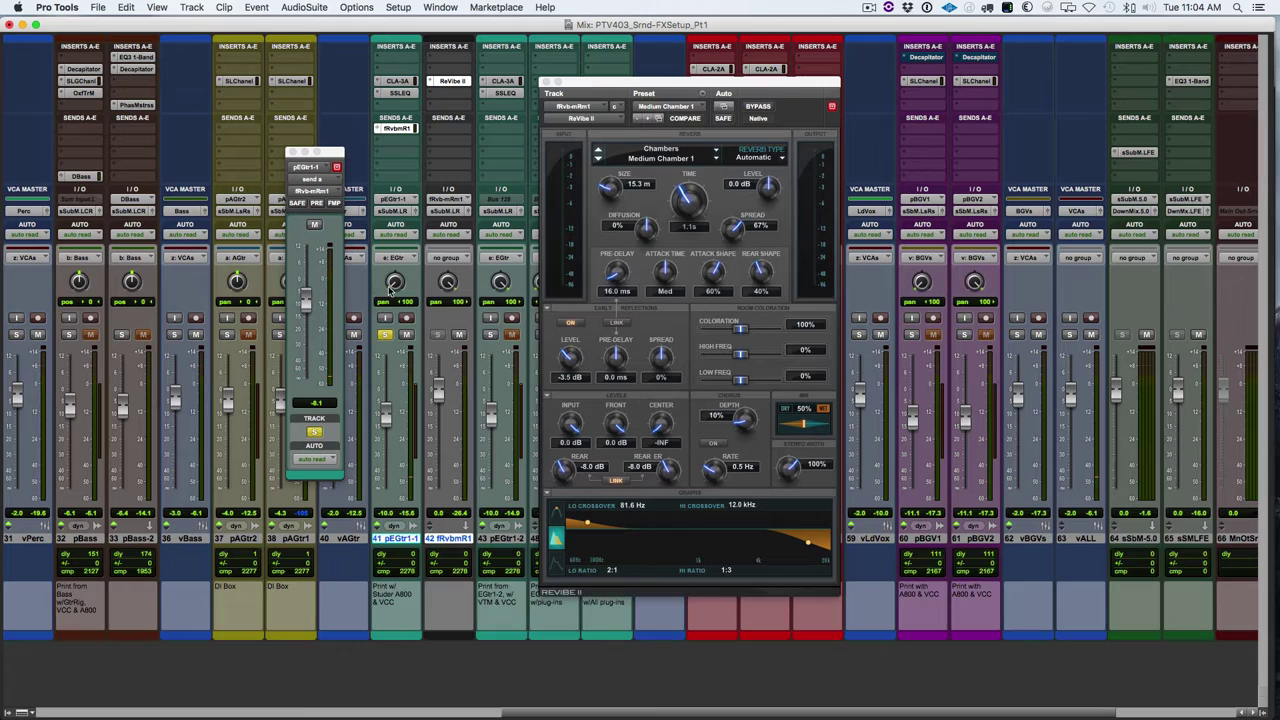
{"action": "key", "text": "space"}
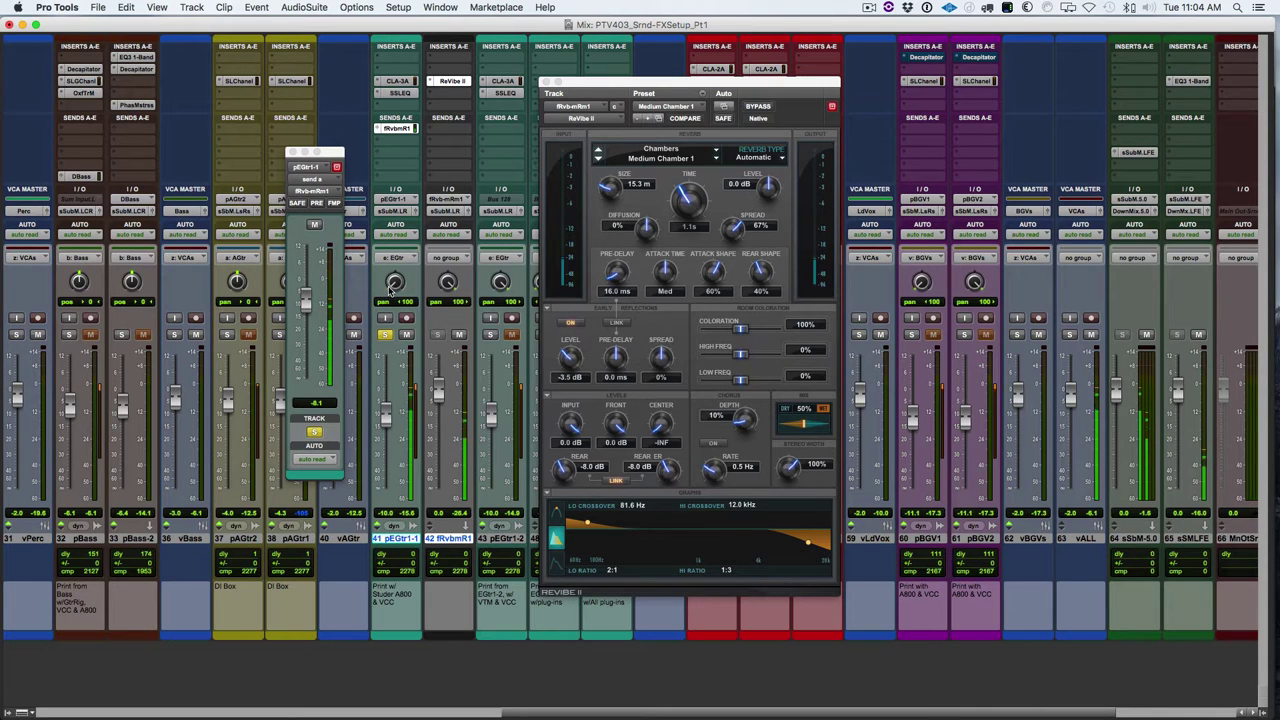
{"action": "key", "text": "space"}
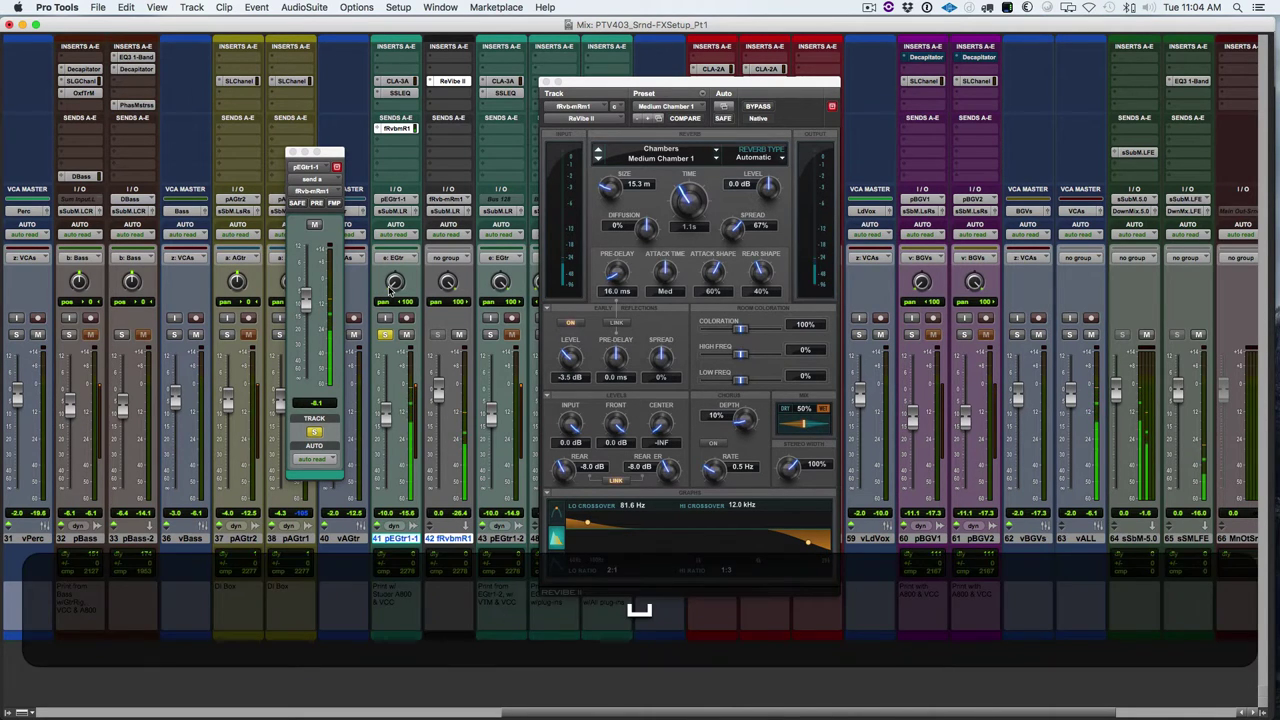
{"action": "key", "text": "space"}
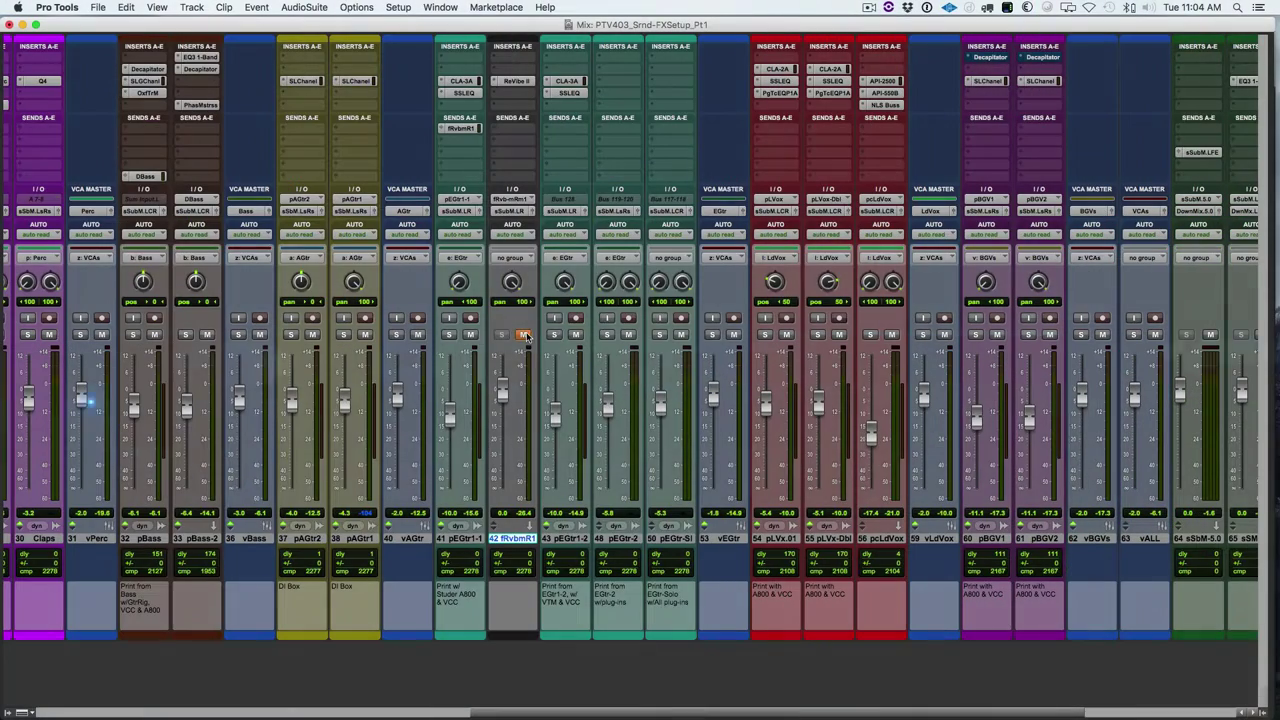
Route the fRvb-mRm1 aux output to the sSubM.Quad bus
{"action": "left_click", "coordinate": [524, 336]}
{"action": "left_click", "coordinate": [514, 211]}
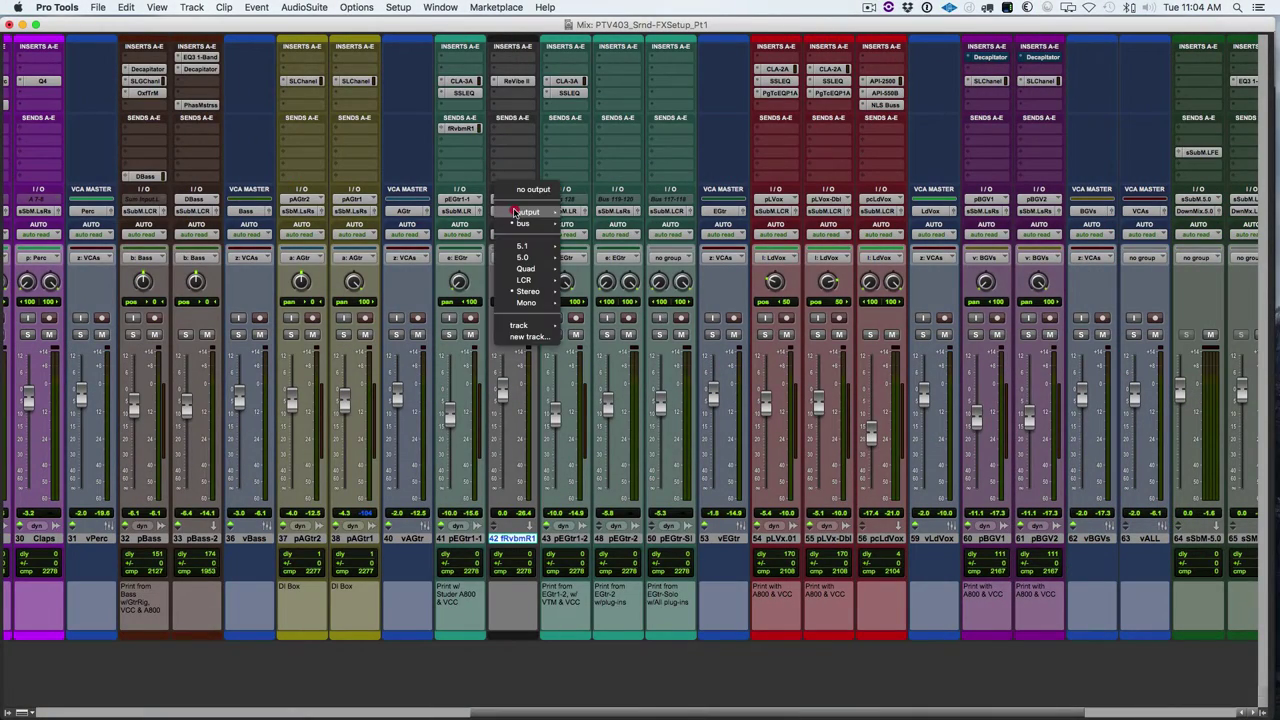
{"action": "mouse_move", "coordinate": [514, 212]}
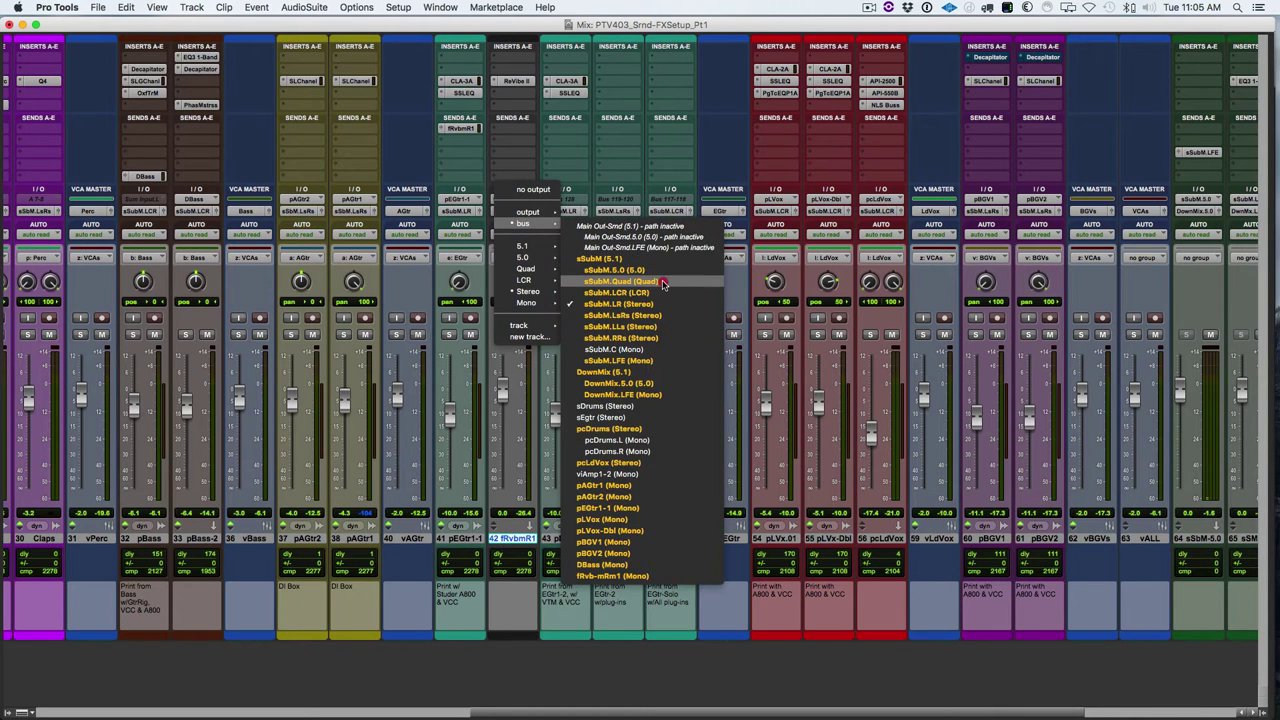
{"action": "left_click", "coordinate": [661, 283]}
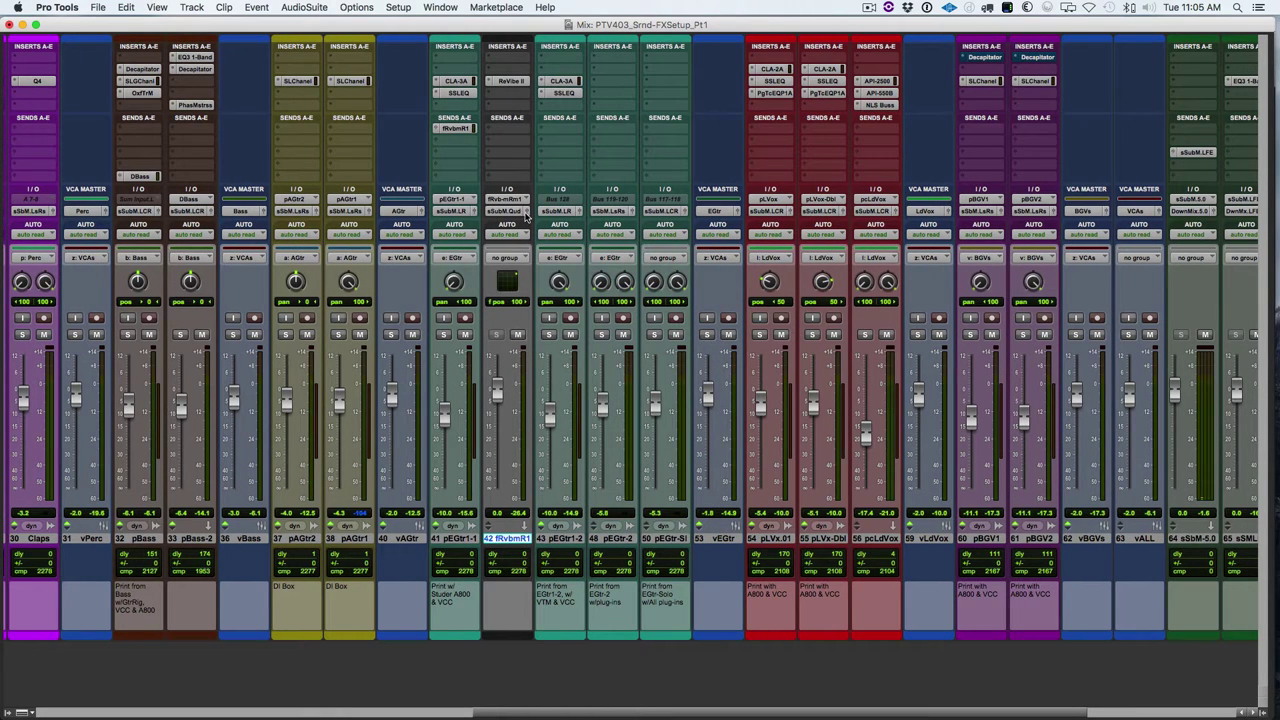
Pan the reverb through the rear right and front right corners, ending at rear left
{"action": "left_click", "coordinate": [525, 216]}
{"action": "left_click_drag", "start_coordinate": [421, 160], "coordinate": [861, 209]}
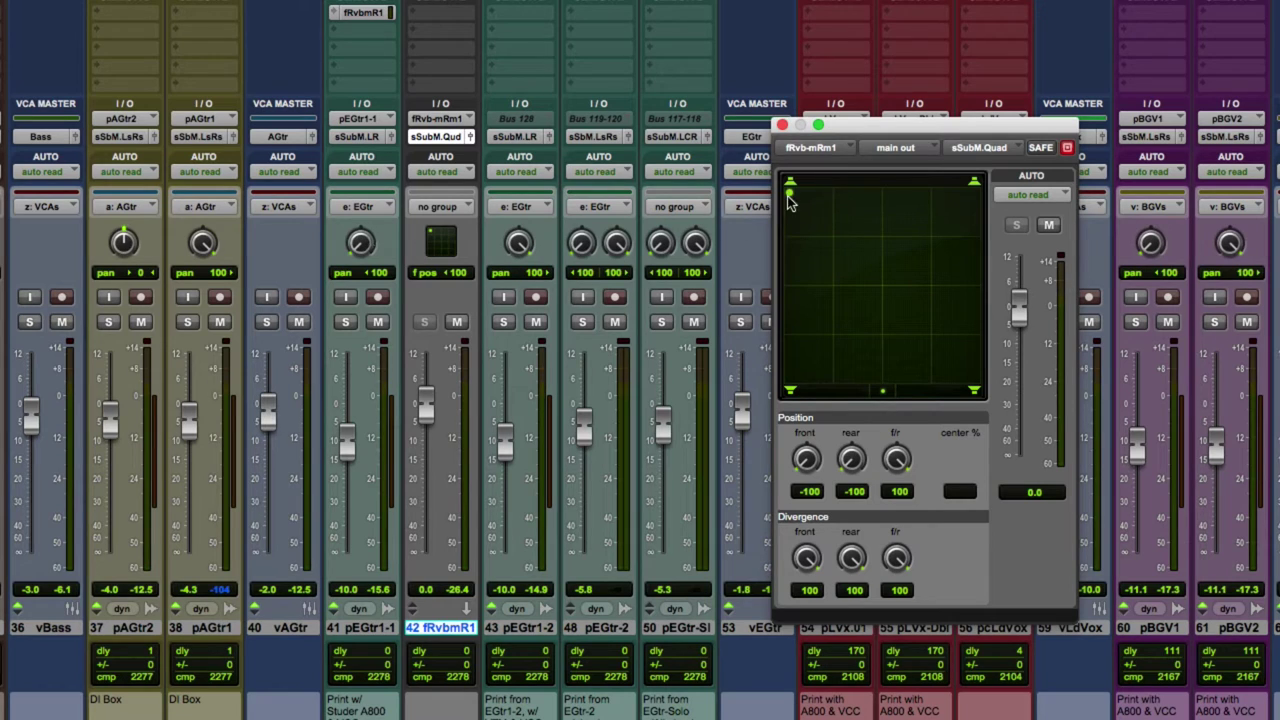
{"action": "left_click_drag", "start_coordinate": [790, 190], "coordinate": [977, 384]}
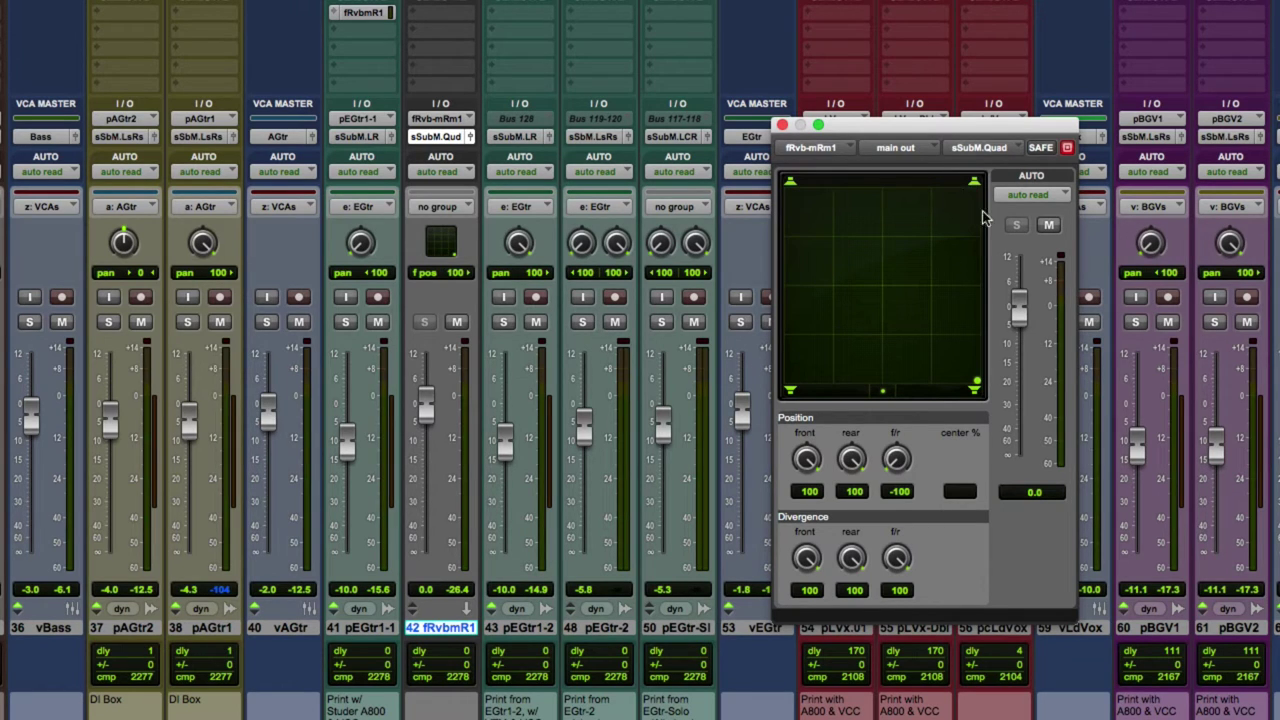
{"action": "mouse_move", "coordinate": [979, 388]}
{"action": "left_mouse_down"}
{"action": "mouse_move", "coordinate": [977, 191]}
{"action": "mouse_move", "coordinate": [976, 383]}
{"action": "left_mouse_up"}
{"action": "left_click_drag", "start_coordinate": [978, 386], "coordinate": [789, 384]}
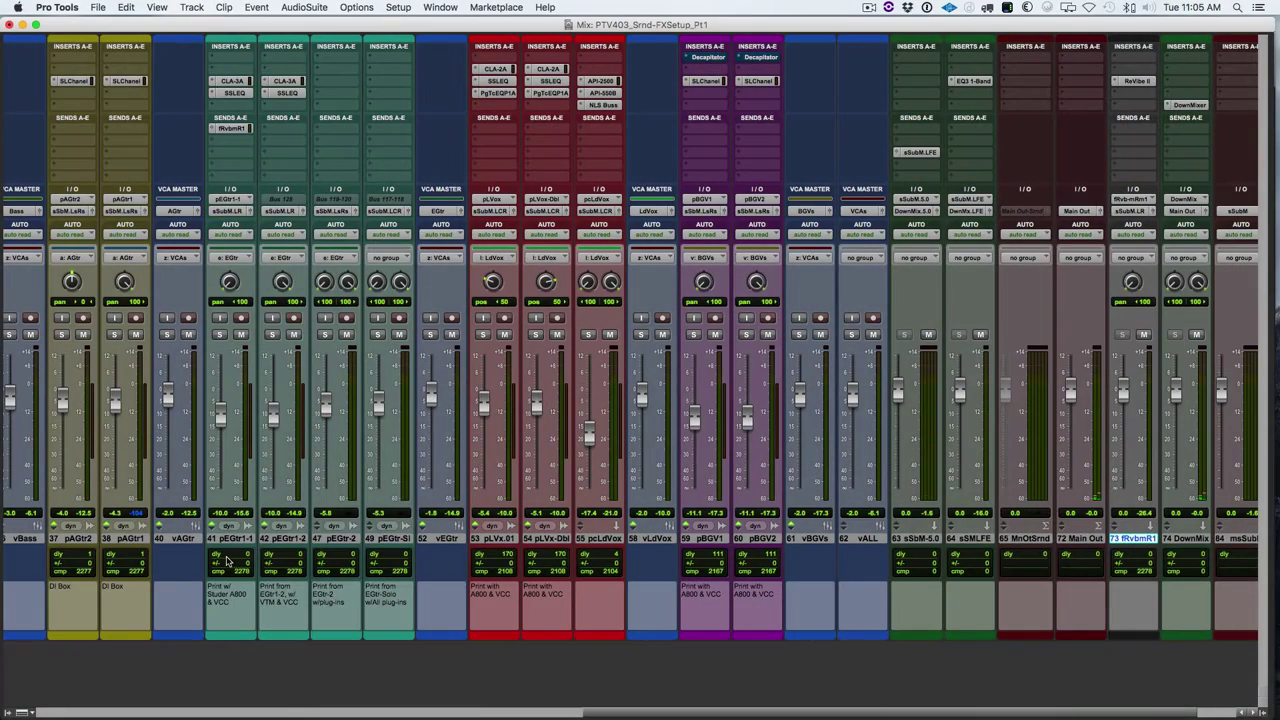
From pEGtr1-1's second send, create a new stereo aux track named fRvb-sRm2
{"action": "left_click", "coordinate": [229, 541]}
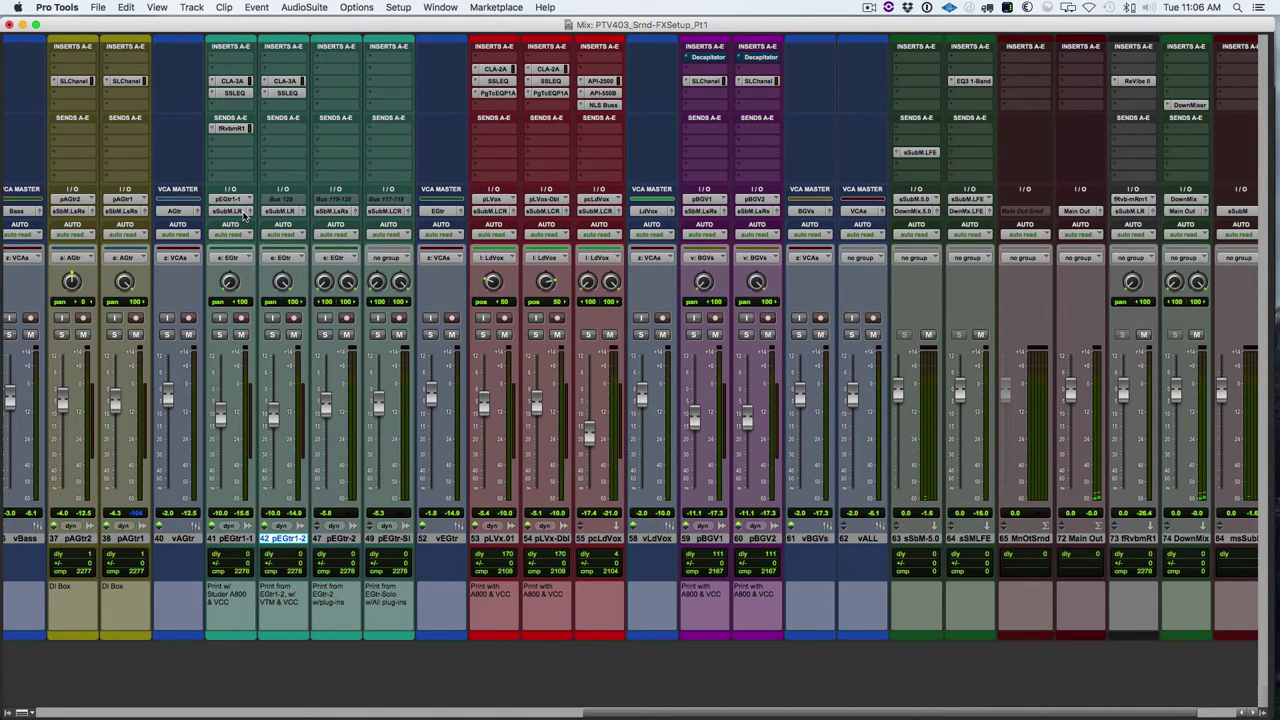
{"action": "left_click", "coordinate": [236, 539], "text": "shift"}
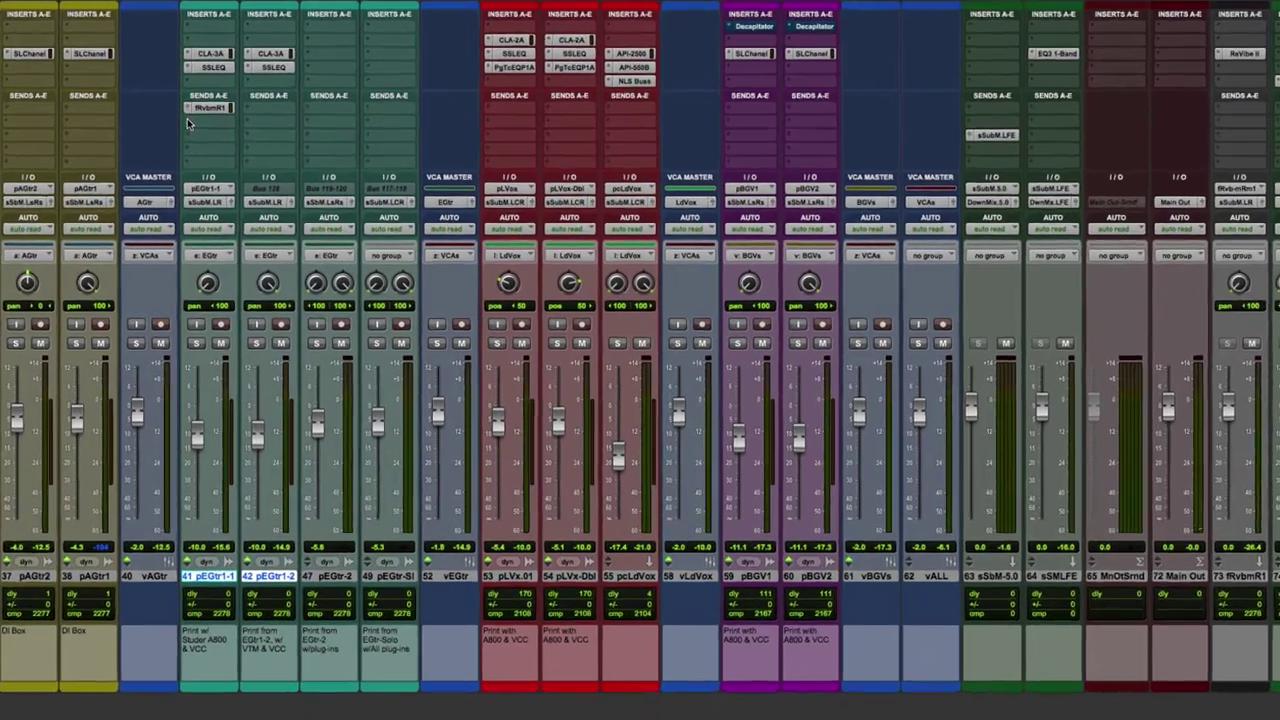
{"action": "left_click", "coordinate": [211, 142]}
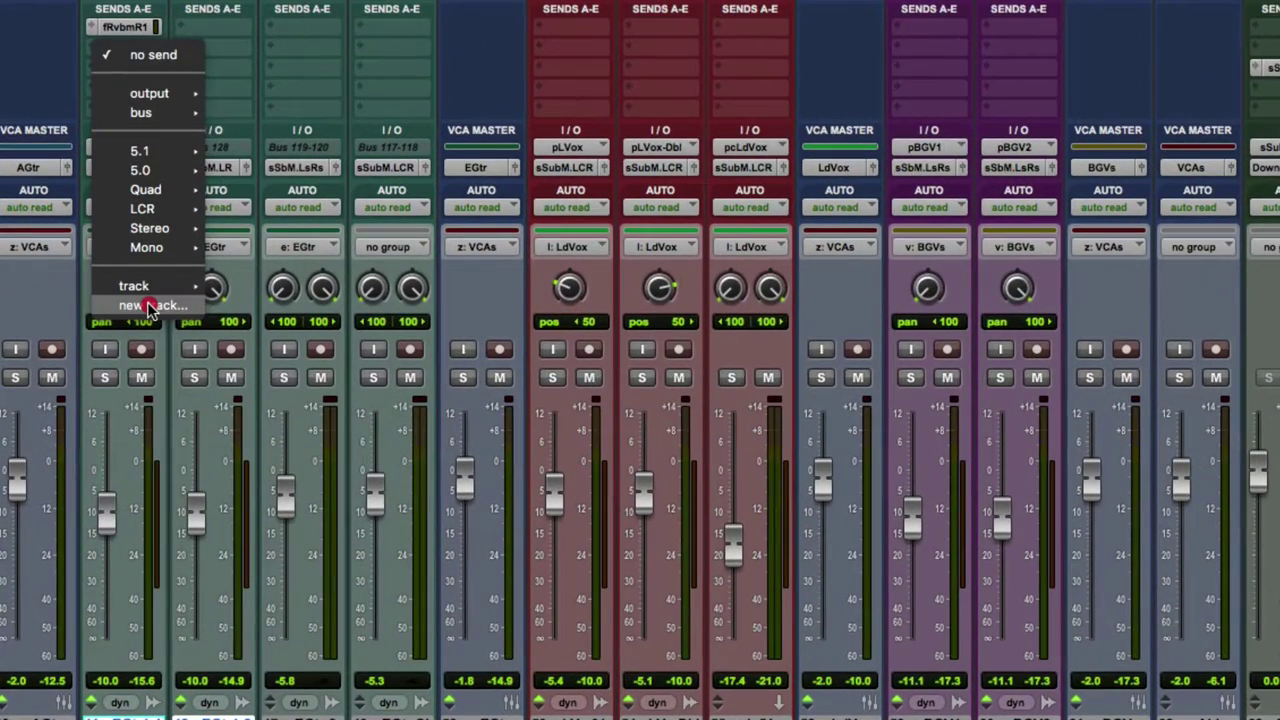
{"action": "left_click", "coordinate": [148, 306]}
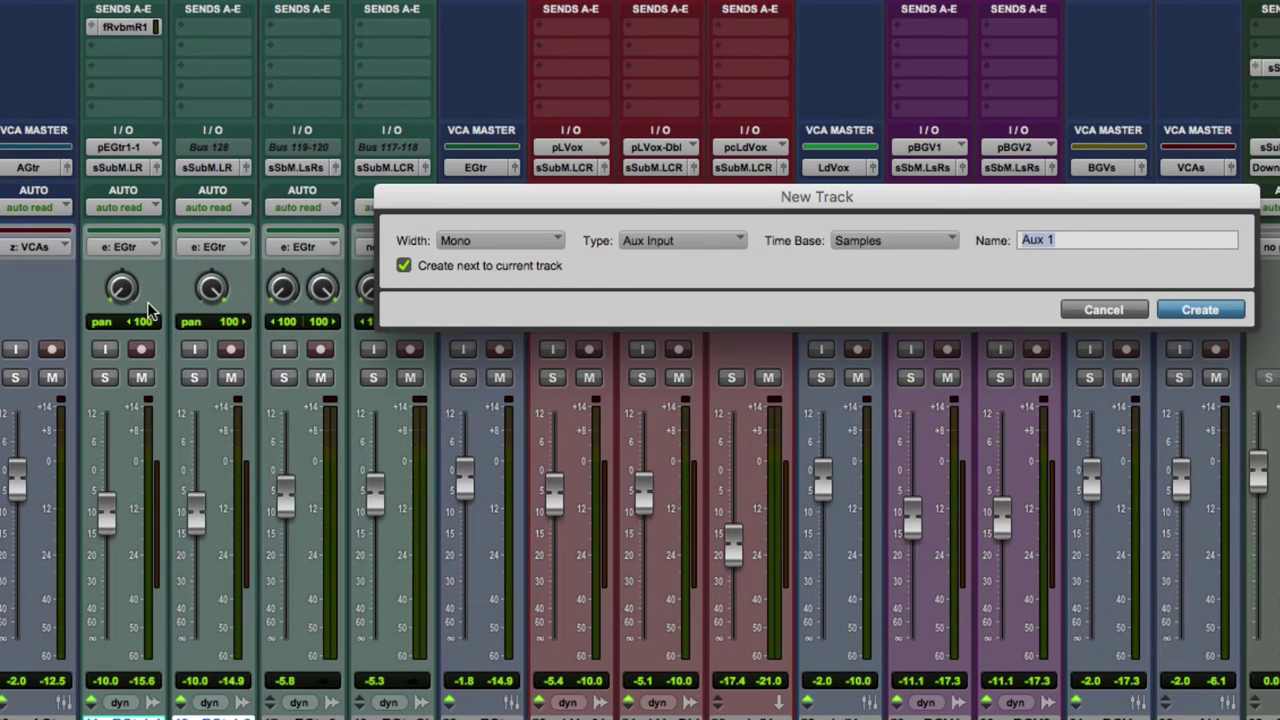
{"action": "type", "text": "fRvb-sRm2"}
{"action": "left_click", "coordinate": [518, 245]}
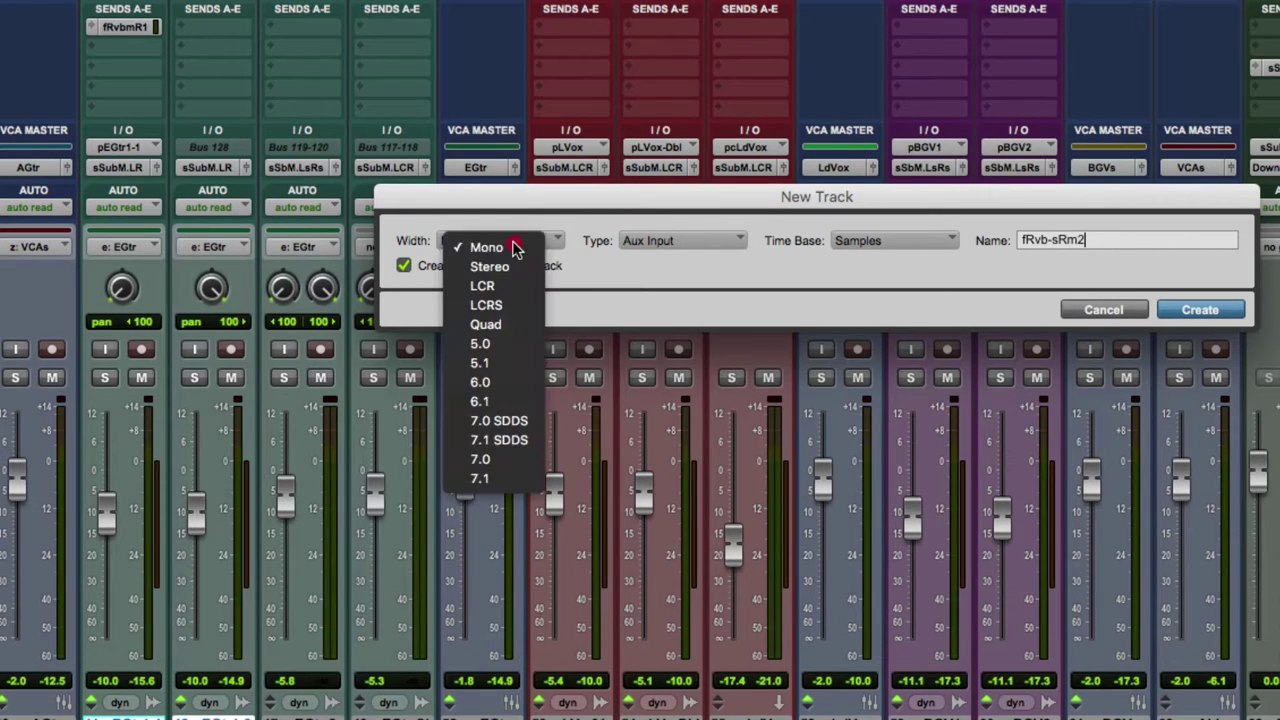
{"action": "left_click", "coordinate": [513, 272]}
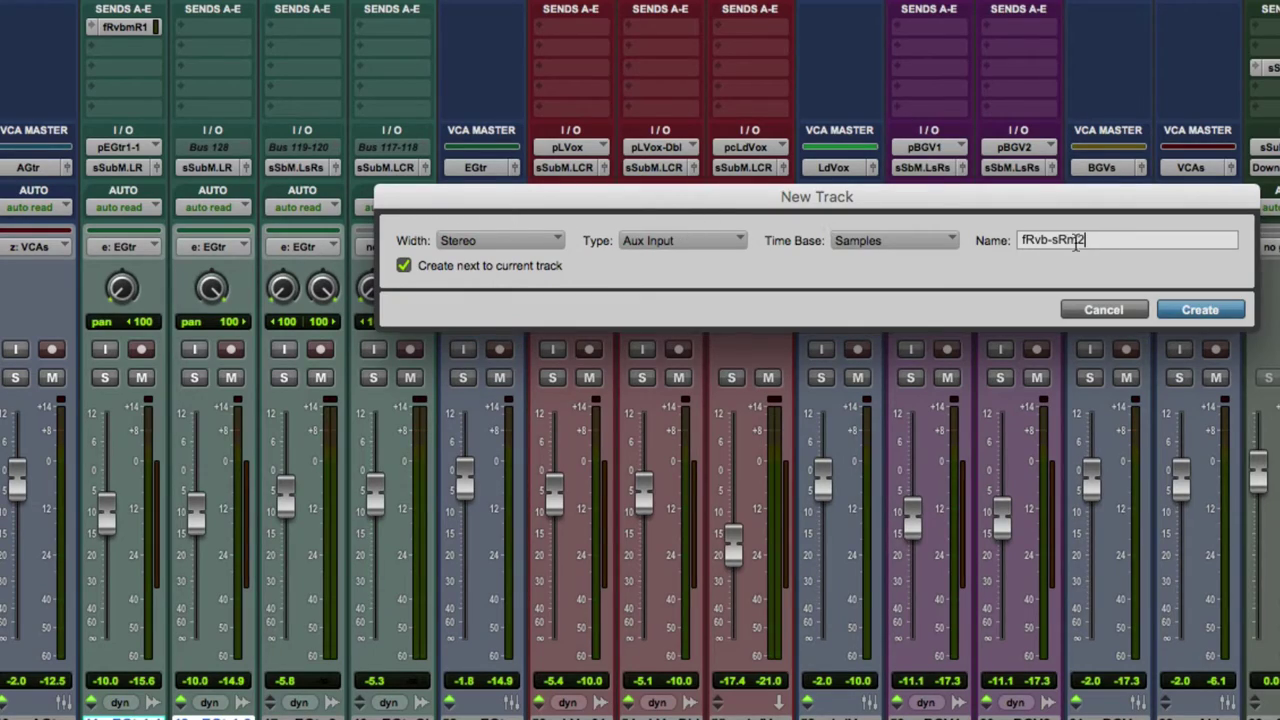
{"action": "left_click", "coordinate": [1196, 309]}
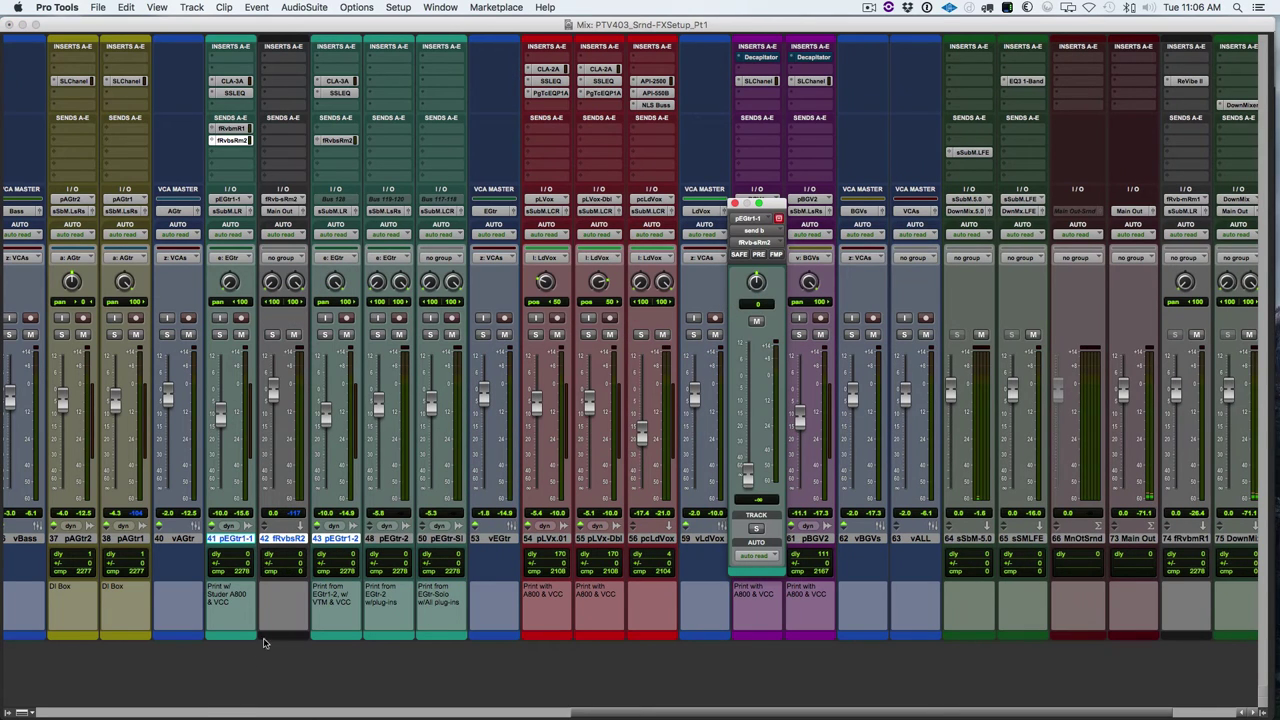
Move the fRvb-sRm2 strip so it sits right after pEGtr1-2
{"action": "scroll", "coordinate": [285, 540], "scroll_direction": "right", "scroll_amount": 2}
{"action": "left_click", "coordinate": [272, 538]}
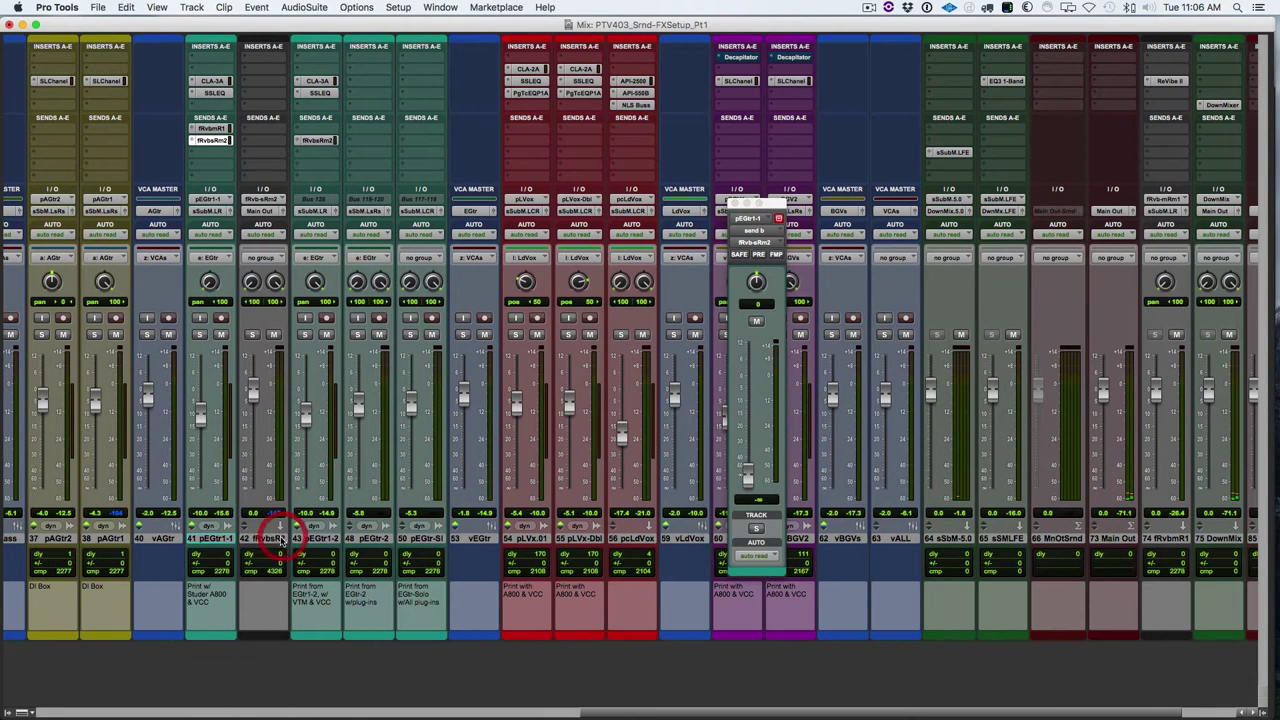
{"action": "scroll", "coordinate": [272, 538], "scroll_direction": "right", "scroll_amount": 2}
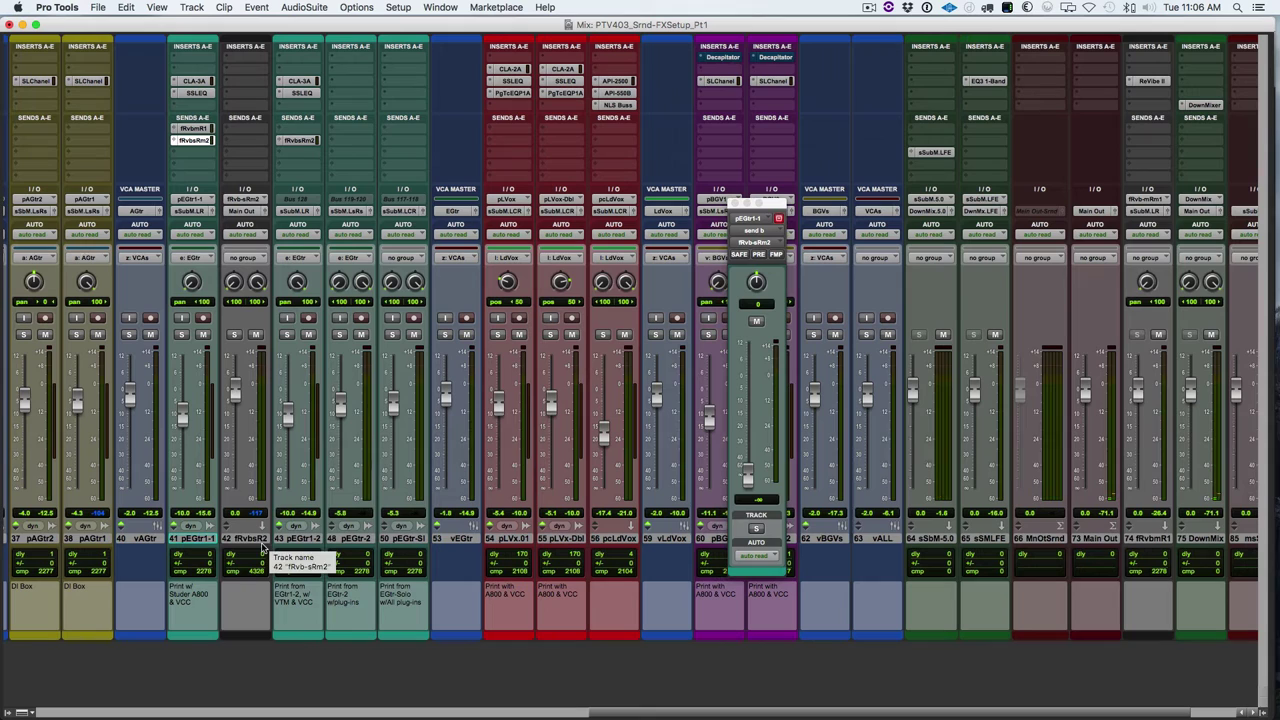
{"action": "left_click_drag", "start_coordinate": [242, 543], "coordinate": [314, 543]}
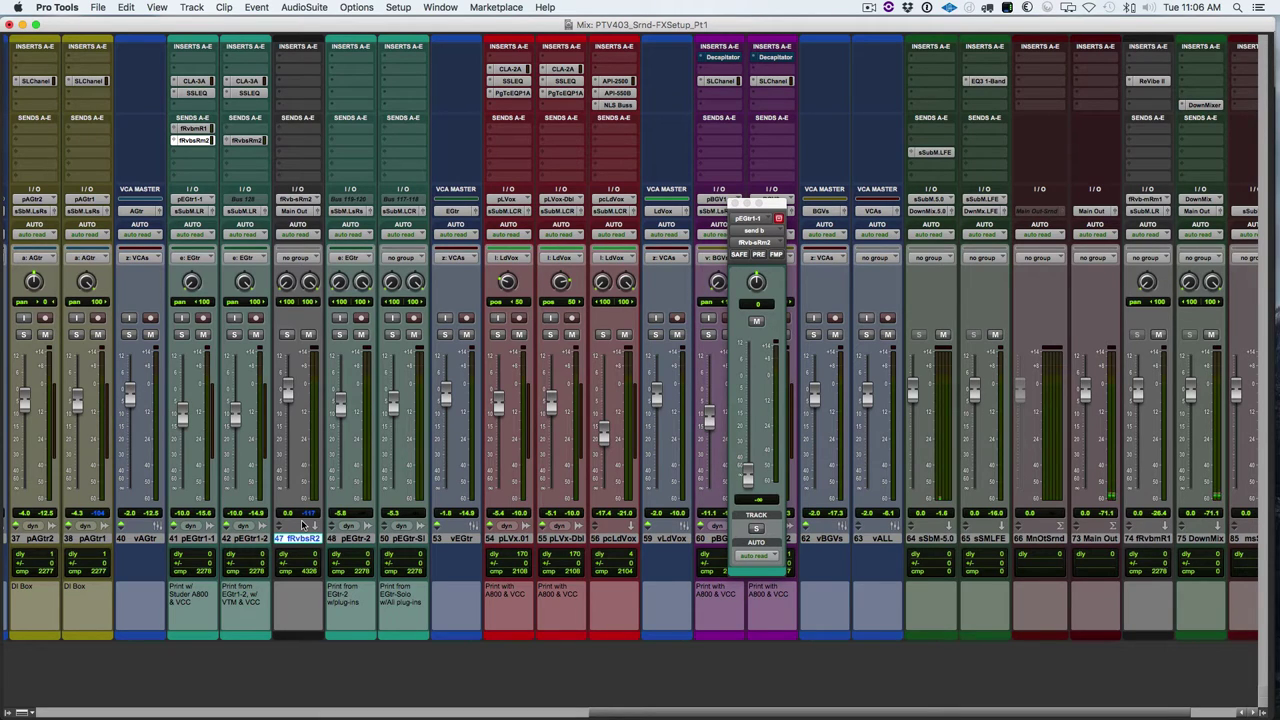
Insert ReVibe II (stereo) on the fRvb-sRm2 aux
{"action": "left_click", "coordinate": [281, 83]}
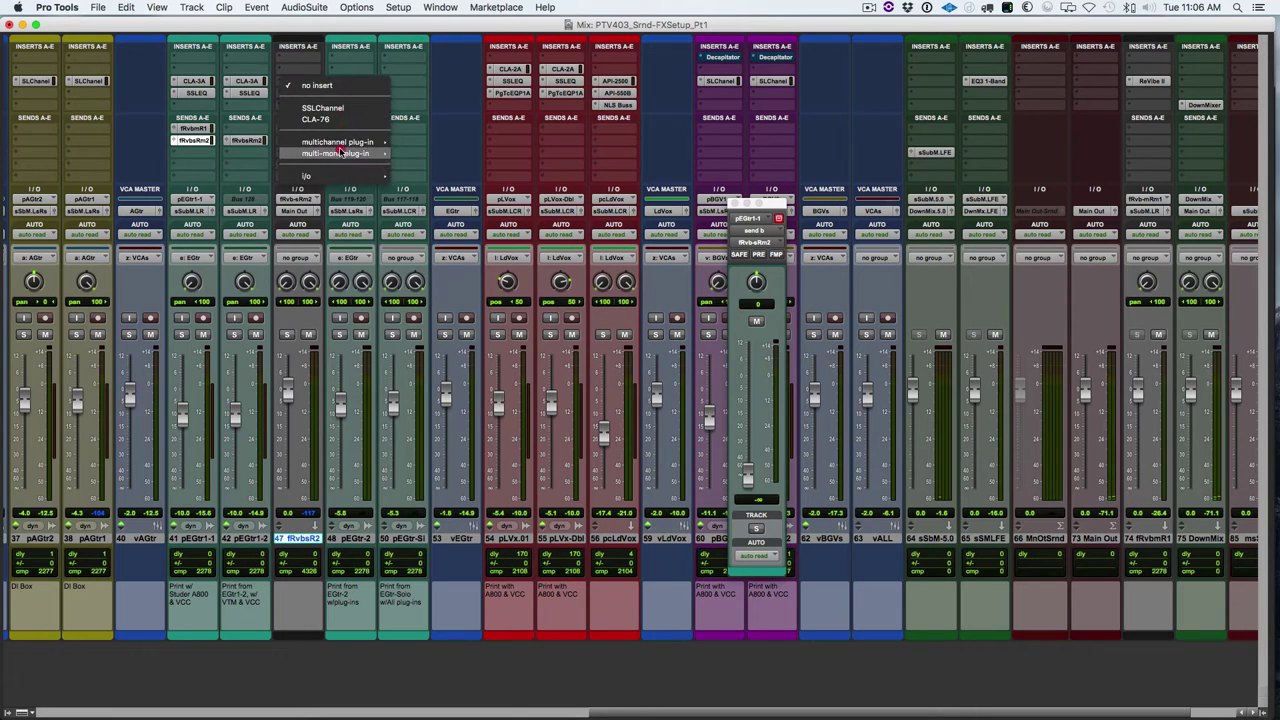
{"action": "mouse_move", "coordinate": [348, 144]}
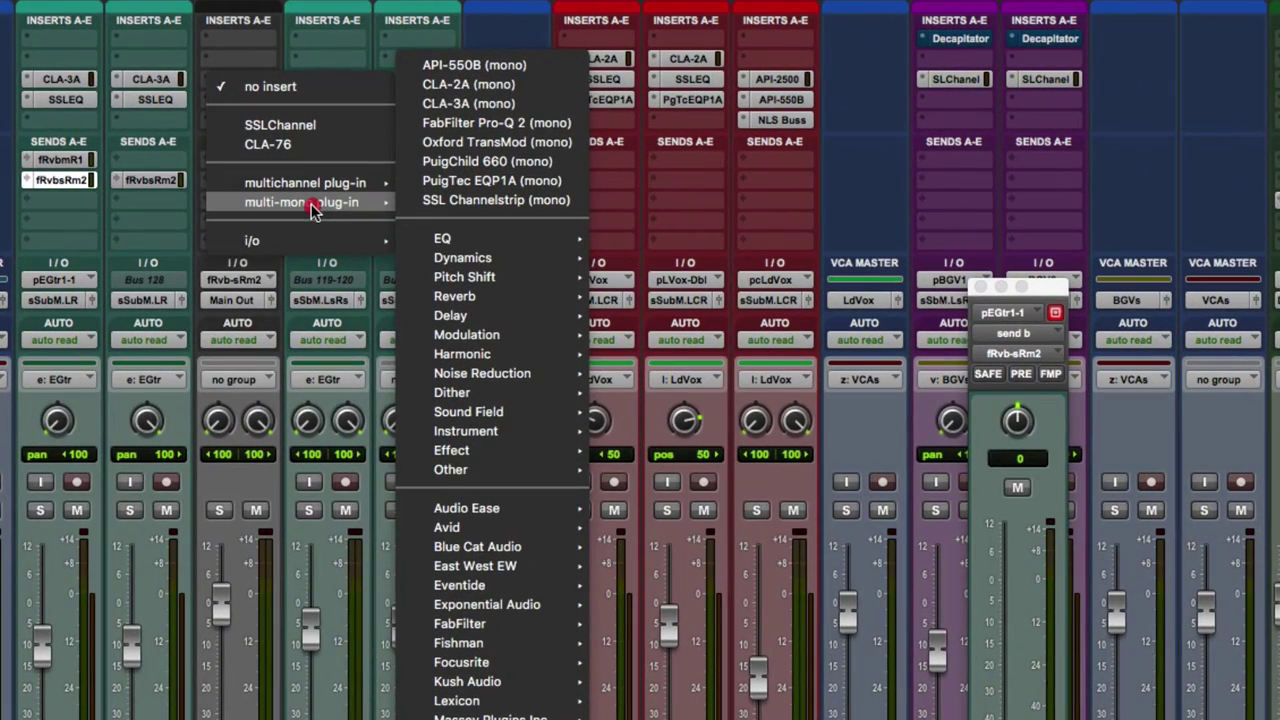
{"action": "mouse_move", "coordinate": [316, 185]}
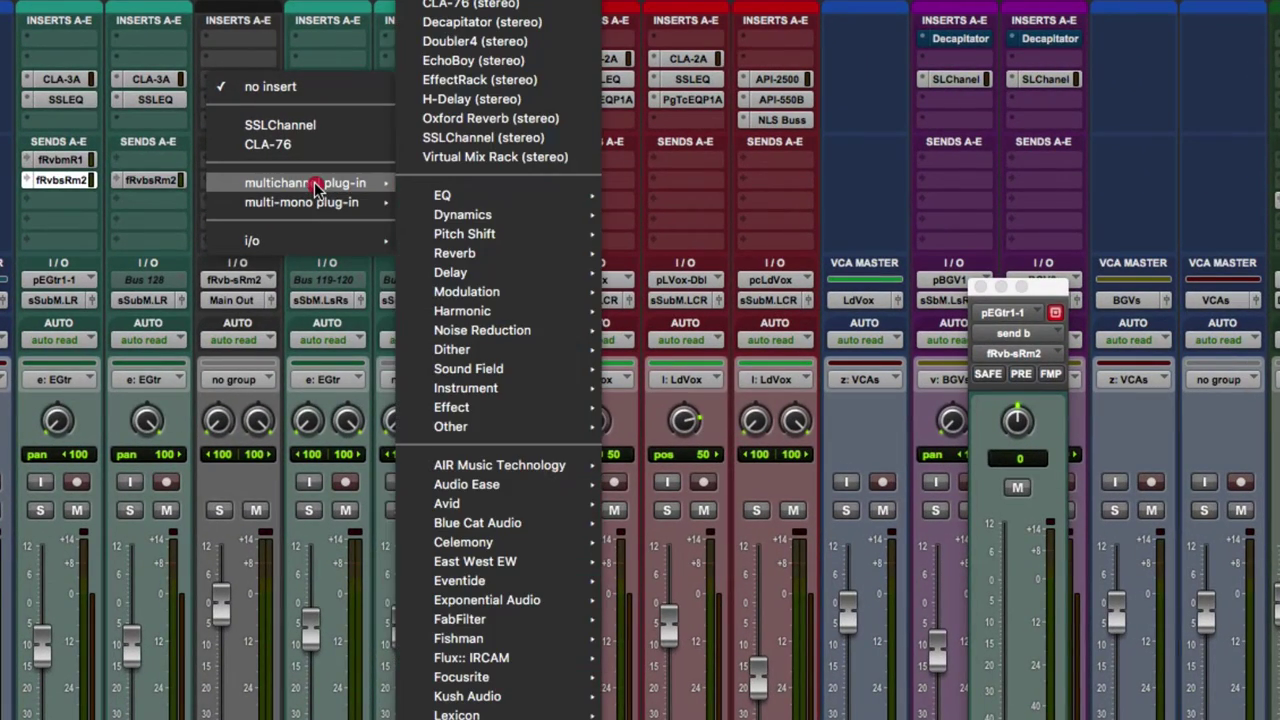
{"action": "mouse_move", "coordinate": [467, 257]}
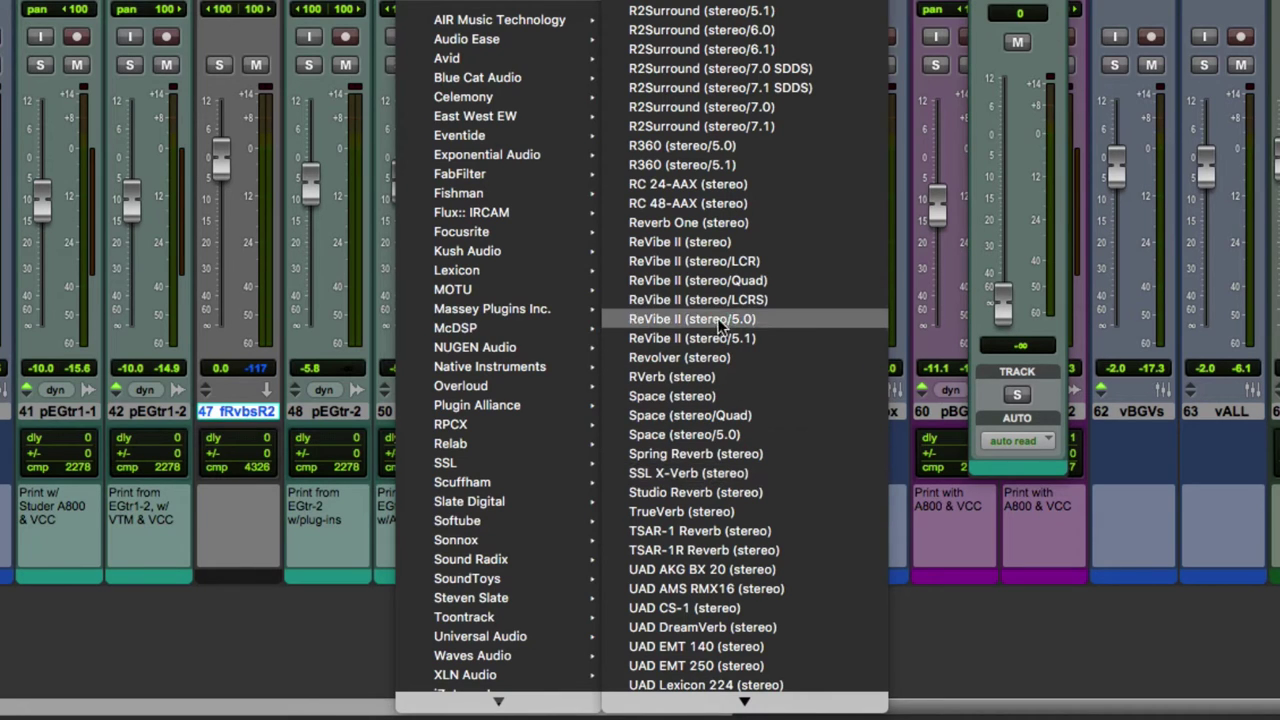
{"action": "left_click", "coordinate": [703, 243]}
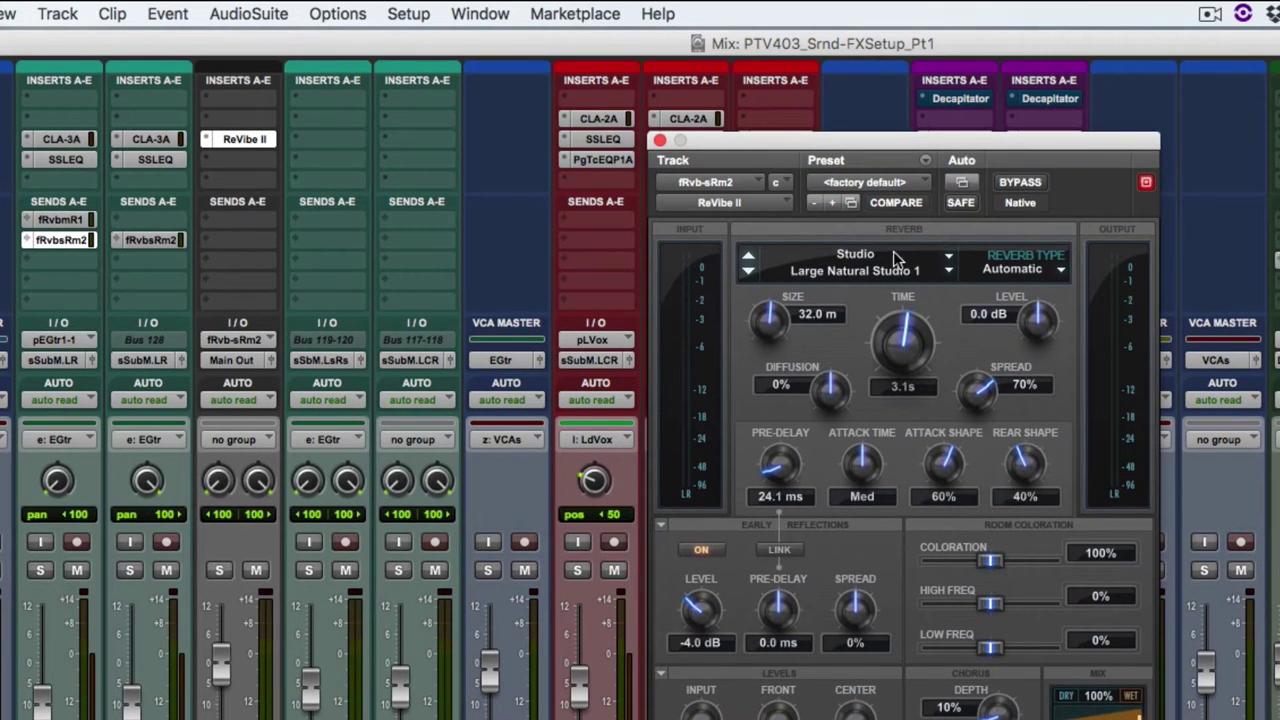
Load the Chambers > Medium Chamber 1 preset in the stereo ReVibe II
{"action": "left_click", "coordinate": [889, 184]}
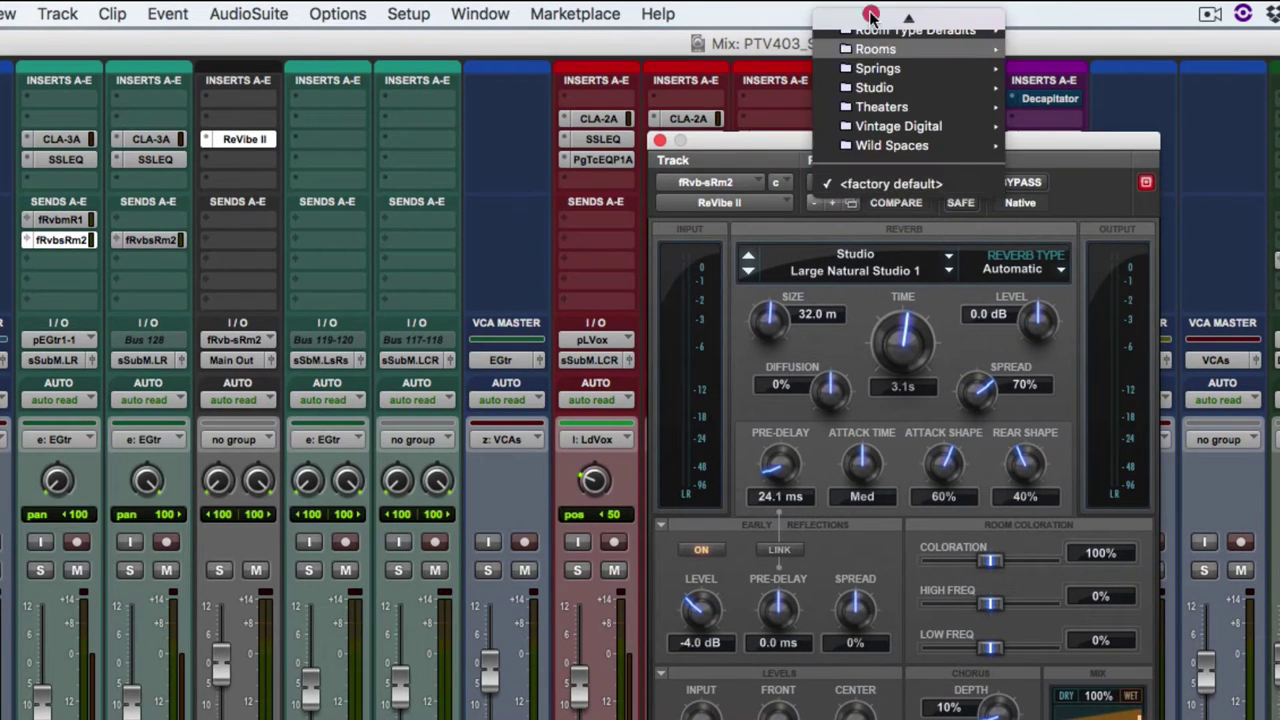
{"action": "scroll", "coordinate": [880, 30], "scroll_direction": "up", "scroll_amount": 4}
{"action": "mouse_move", "coordinate": [882, 85]}
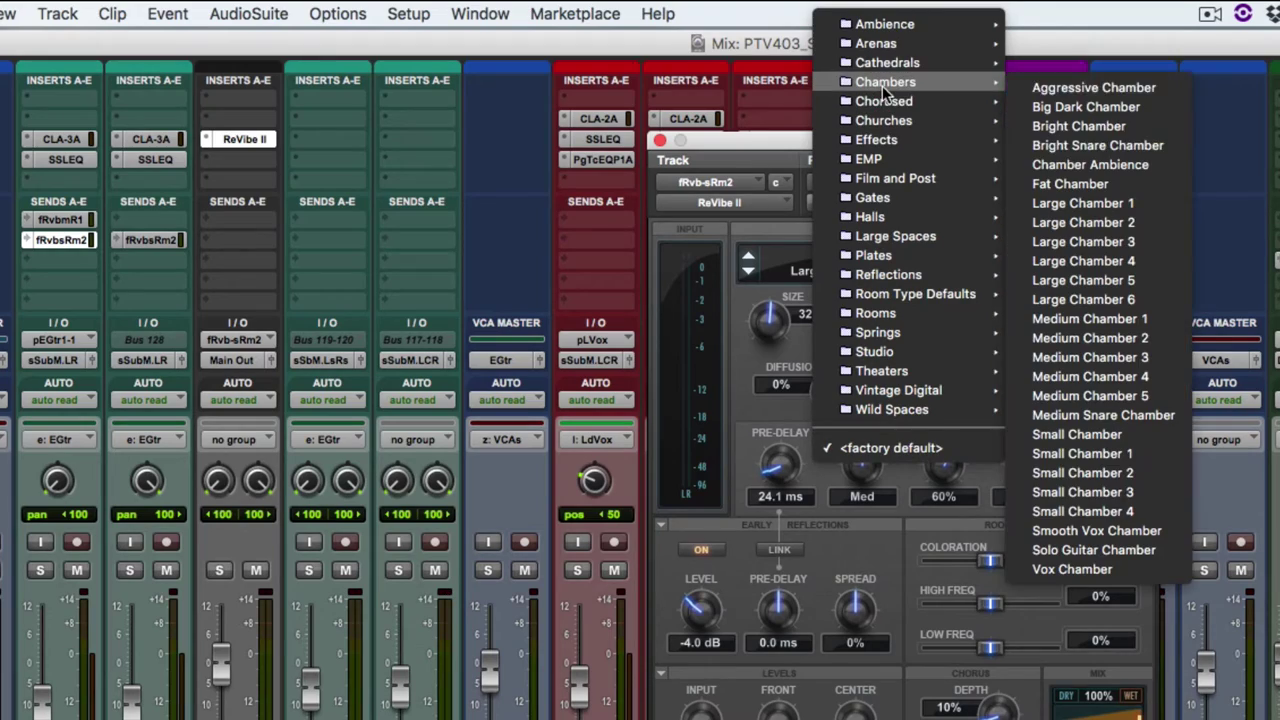
{"action": "left_click", "coordinate": [1138, 316]}
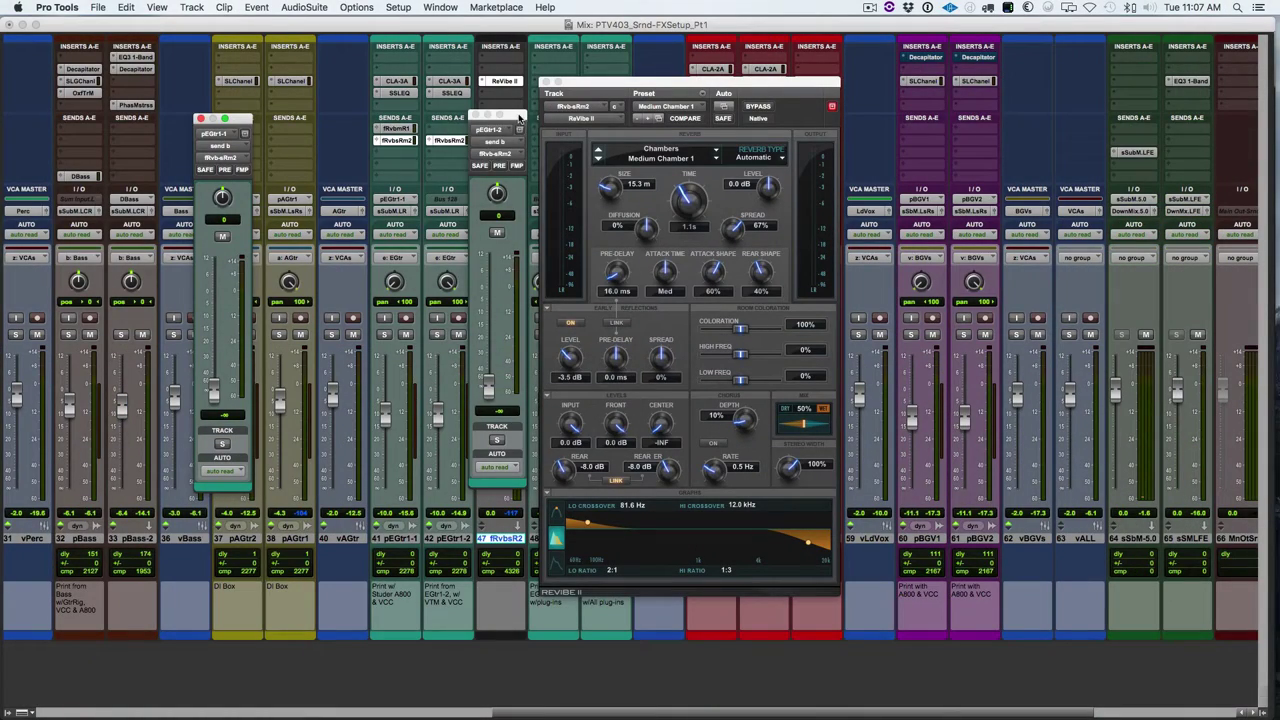
Solo pEGtr1-1 and set its fRvb-sRm2 send to about -12.1 dB, dismissing a CPU overload error
{"action": "left_click_drag", "start_coordinate": [519, 118], "coordinate": [332, 122]}
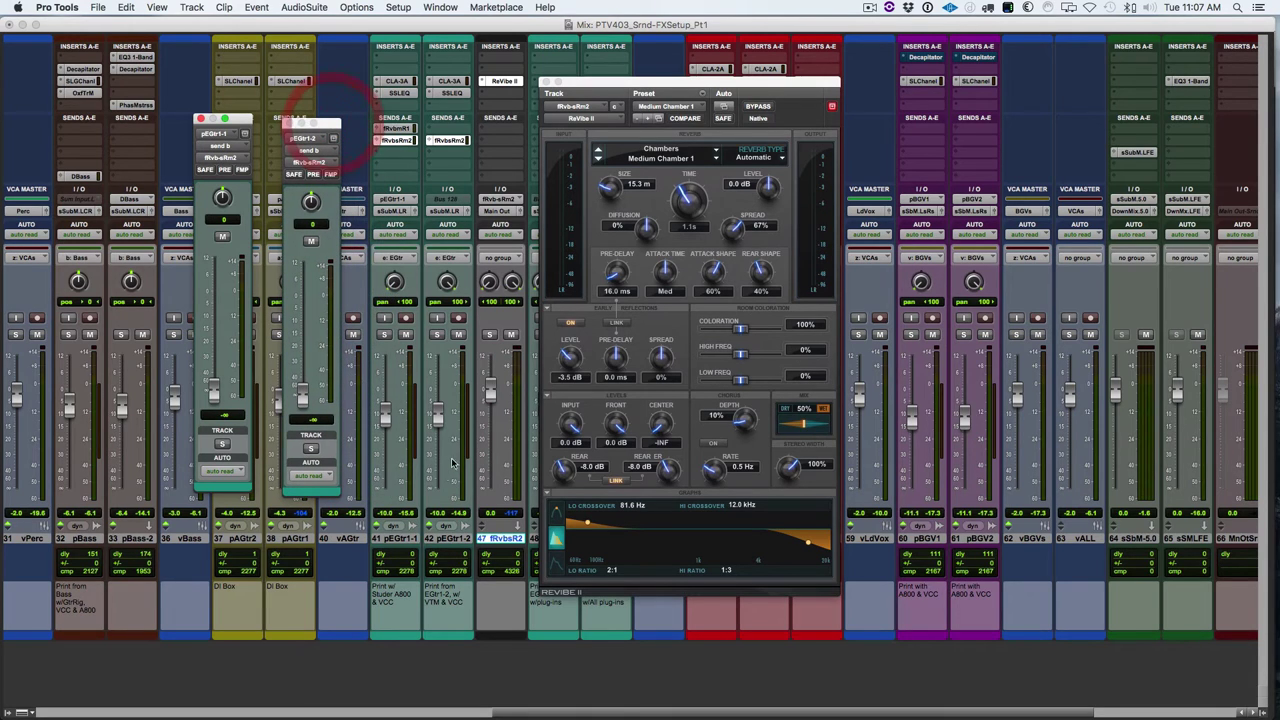
{"action": "left_click", "coordinate": [396, 538]}
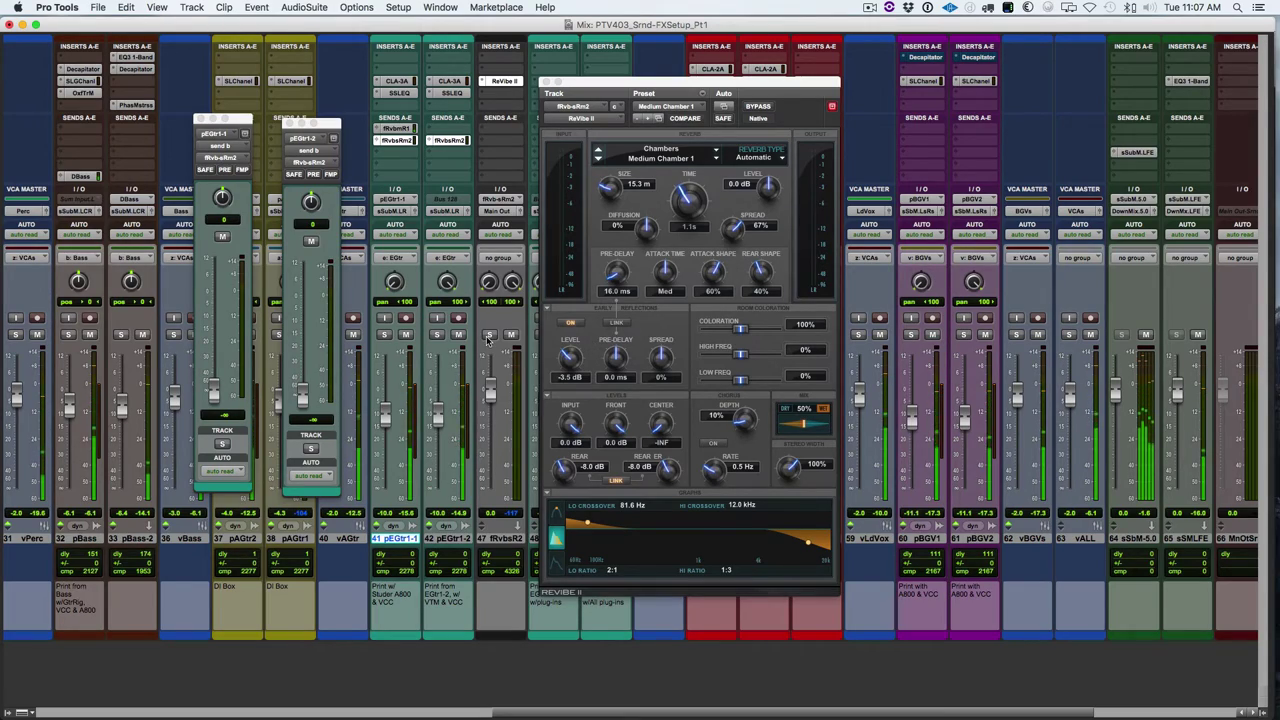
{"action": "left_click", "coordinate": [384, 334]}
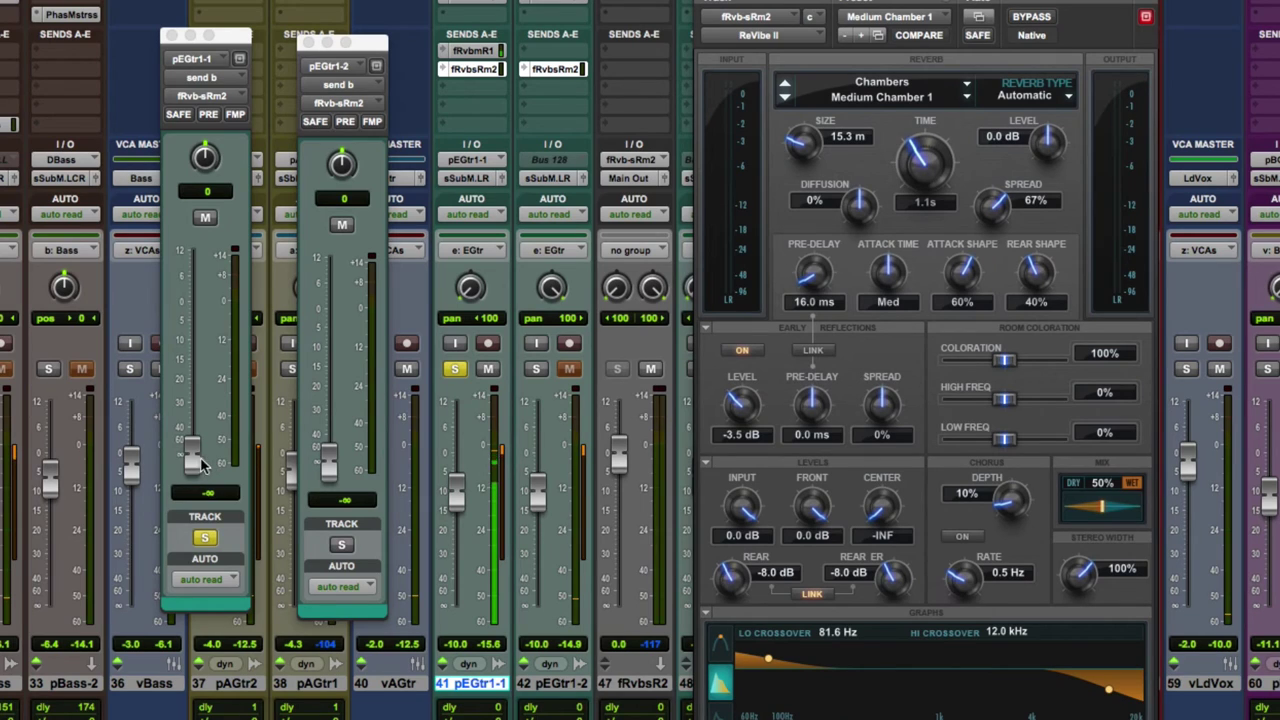
{"action": "left_click_drag", "start_coordinate": [200, 462], "coordinate": [189, 352]}
{"action": "left_click", "coordinate": [205, 160]}
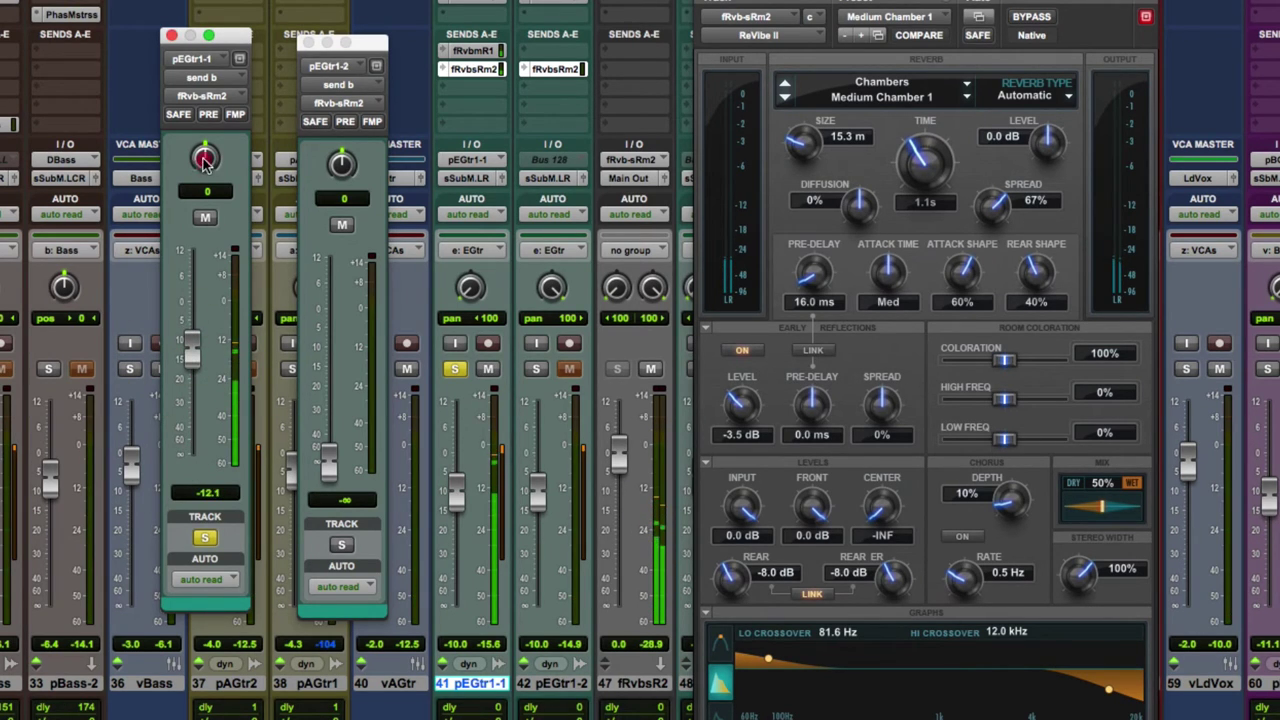
{"action": "left_click_drag", "start_coordinate": [205, 160], "coordinate": [152, 362]}
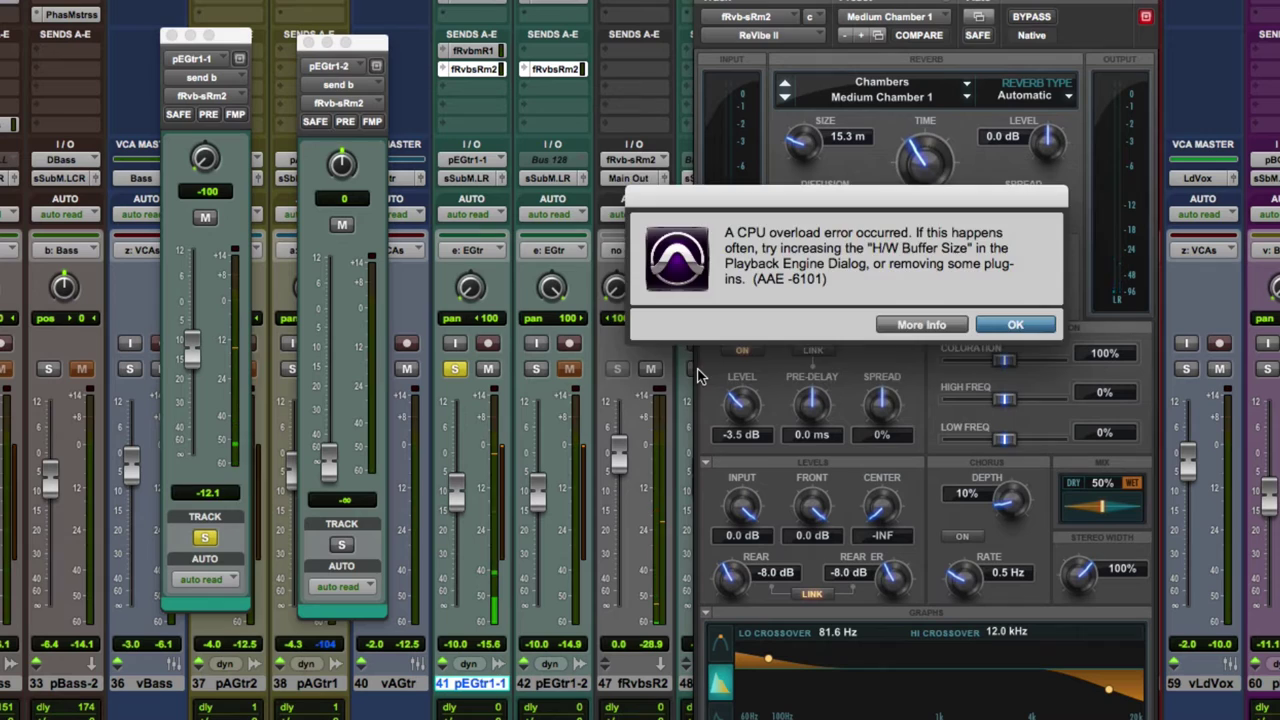
{"action": "key", "text": "Return"}
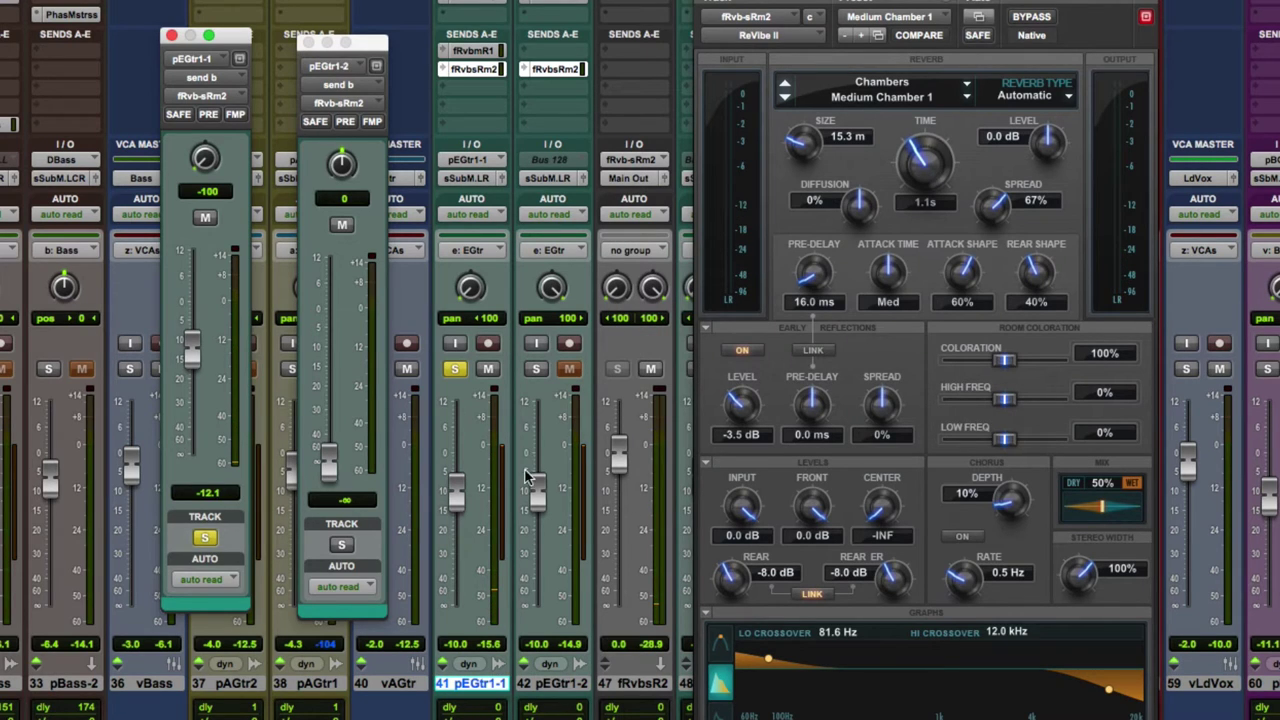
Solo pEGtr1-2, set its send to -12.9 dB, pan the sends to opposite sides, then clear solo
{"action": "left_click", "coordinate": [536, 369]}
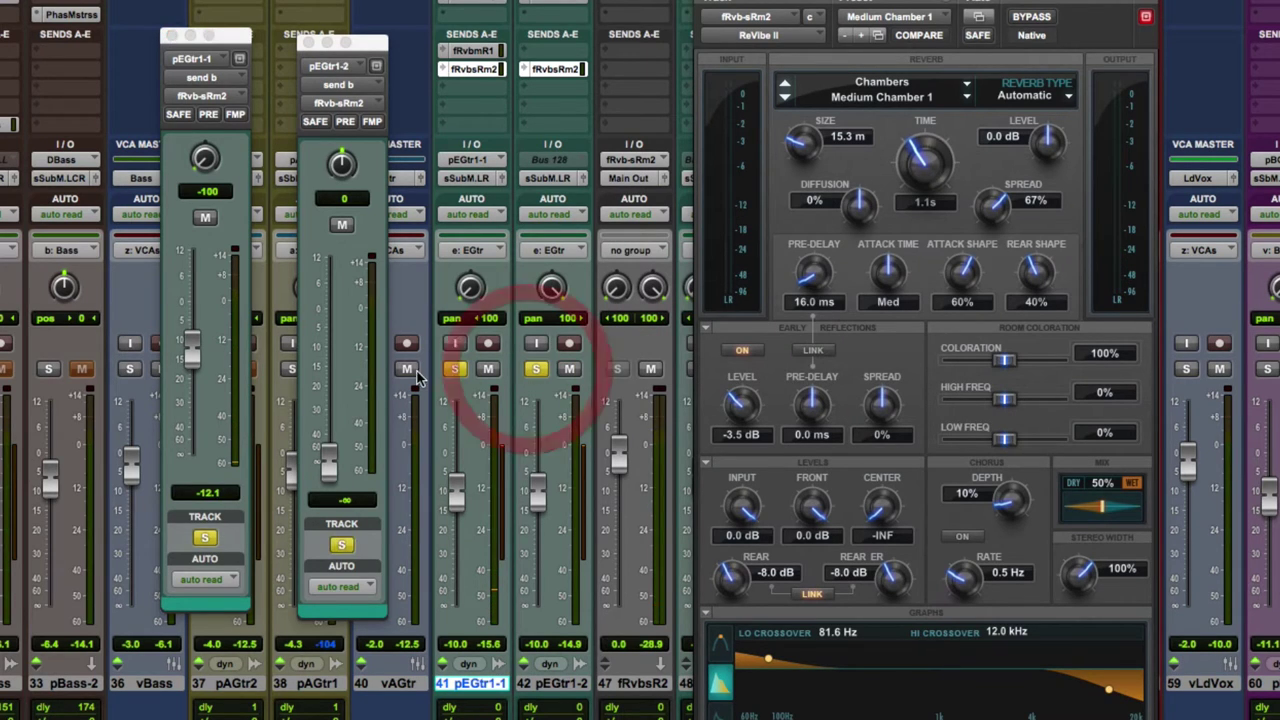
{"action": "left_click", "coordinate": [335, 42]}
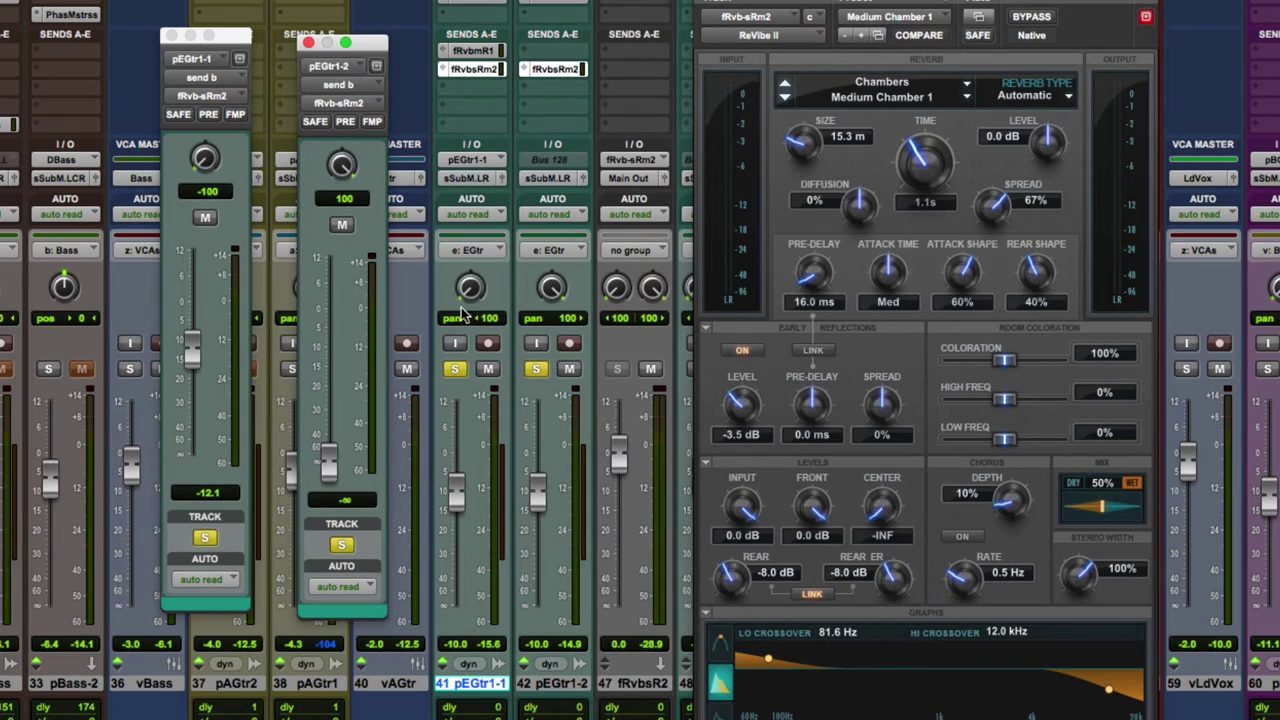
{"action": "left_click_drag", "start_coordinate": [329, 460], "coordinate": [335, 355]}
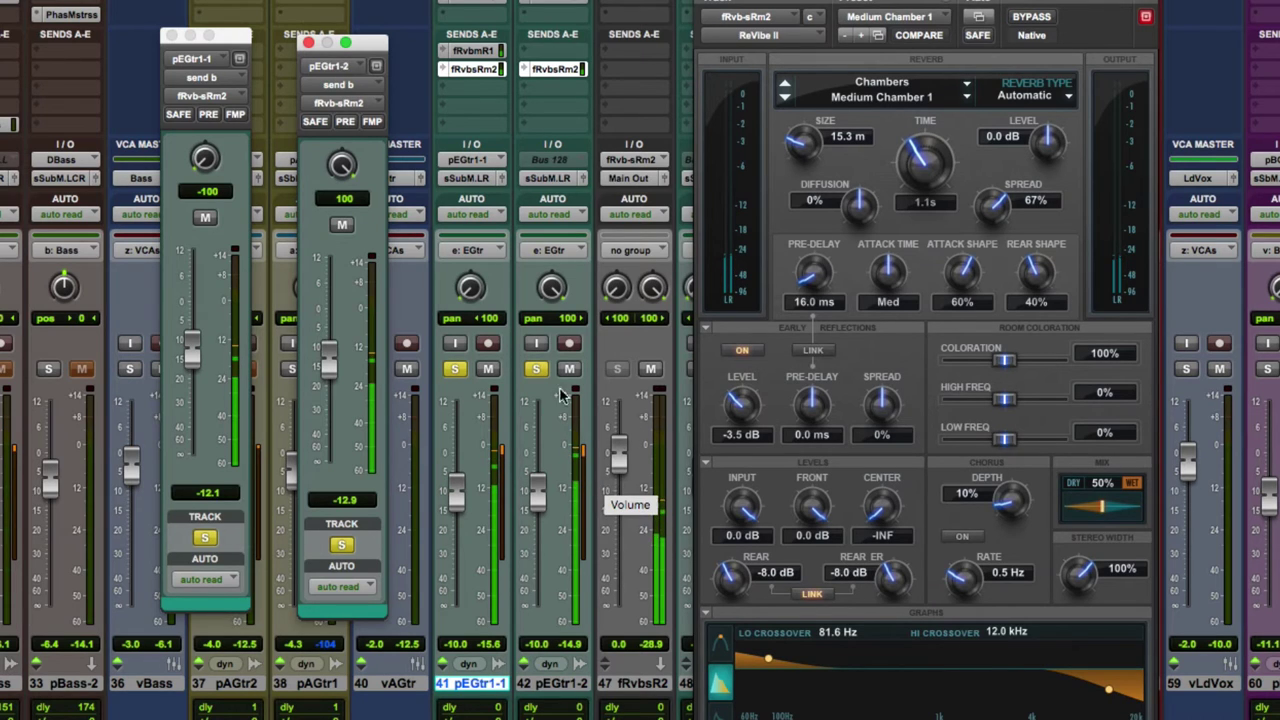
{"action": "left_click", "coordinate": [322, 412]}
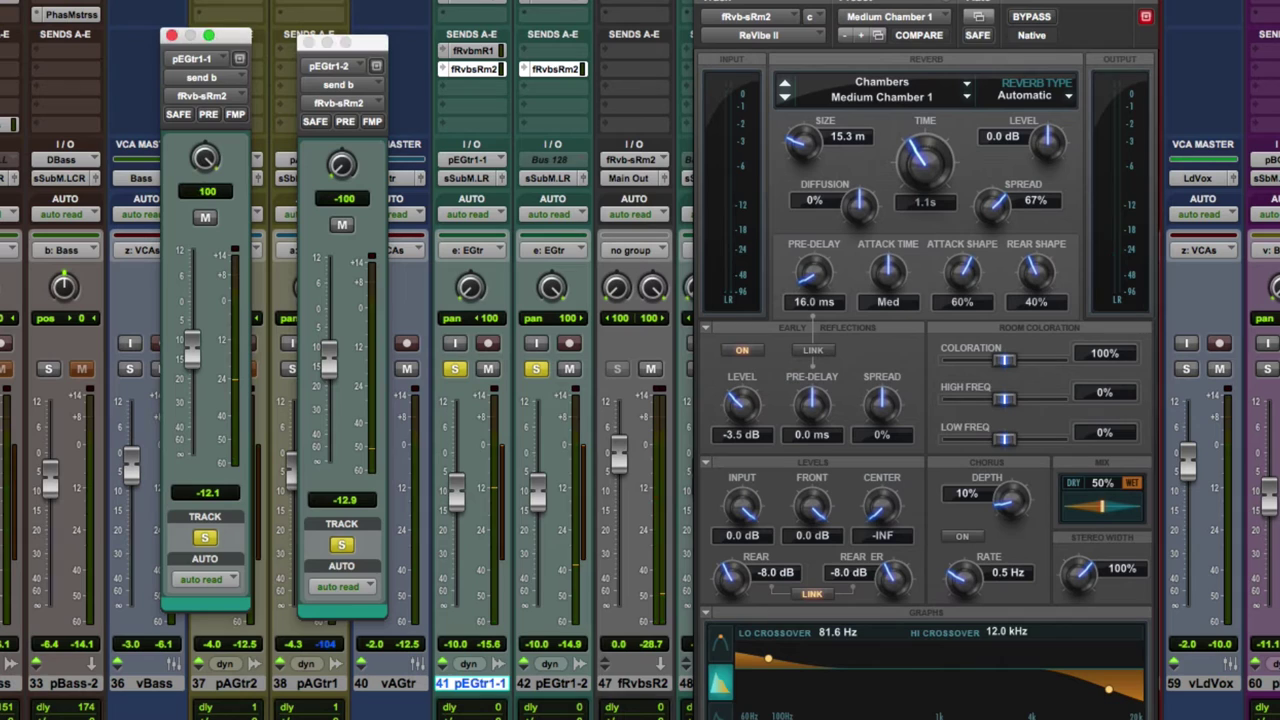
{"action": "left_click", "coordinate": [200, 59]}
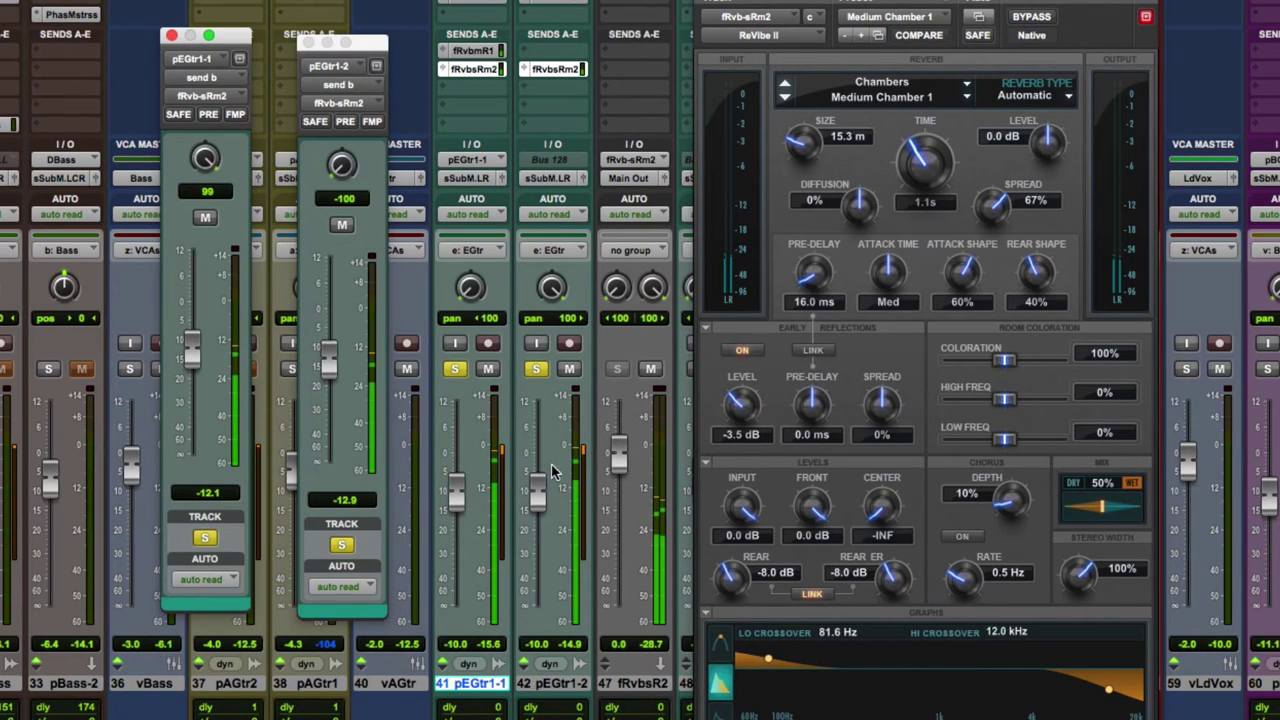
{"action": "left_click", "coordinate": [456, 370]}
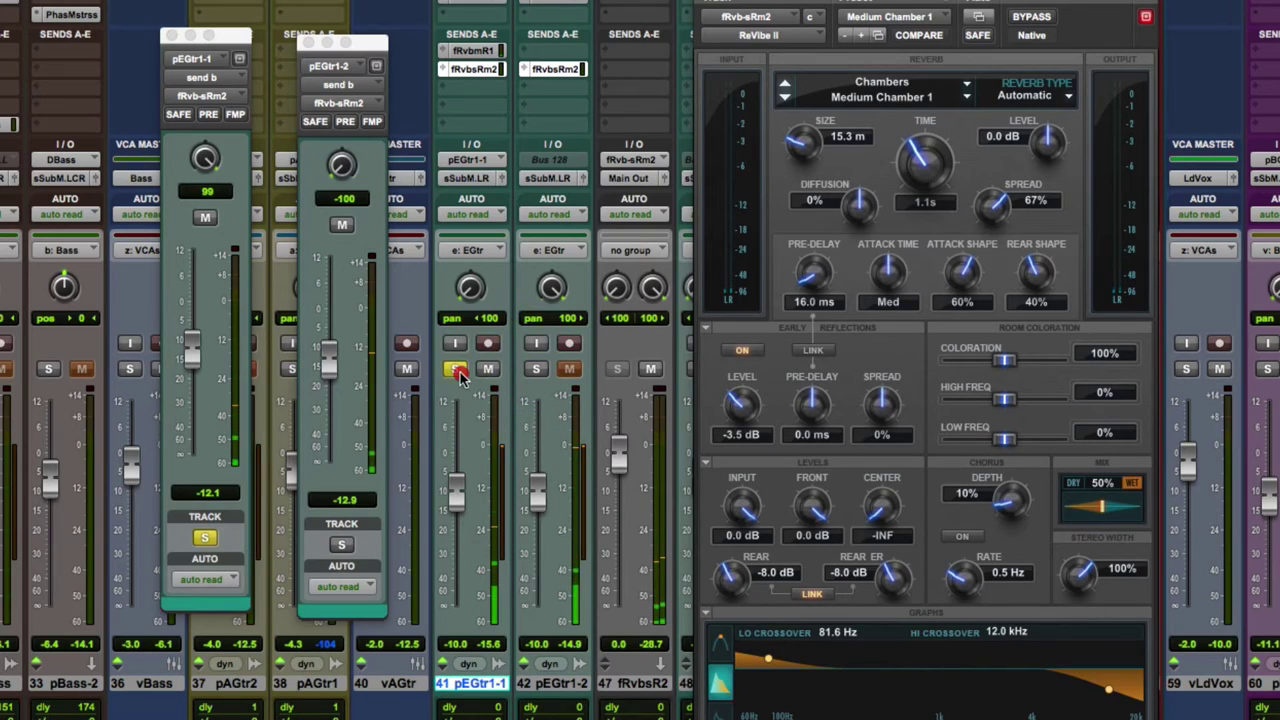
{"action": "left_click", "coordinate": [456, 370]}
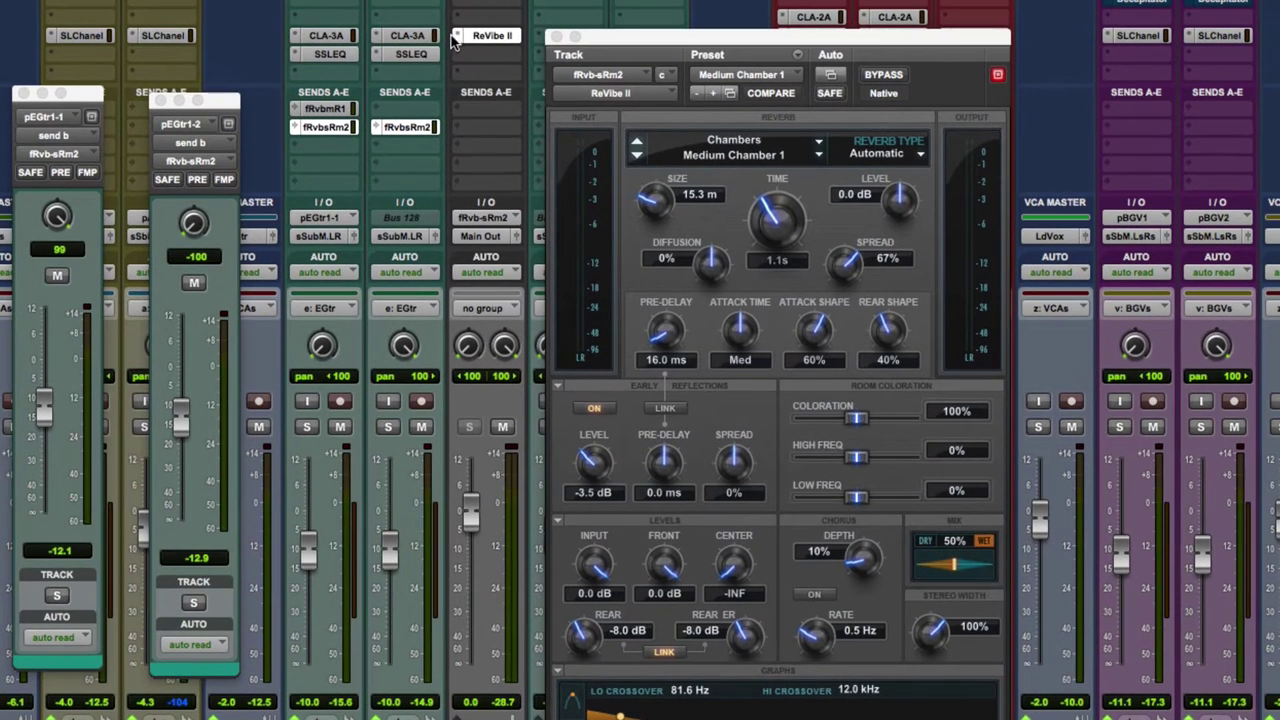
Replace the reverb insert with a multi-mono ReVibe II (mono)
{"action": "left_click", "coordinate": [457, 38]}
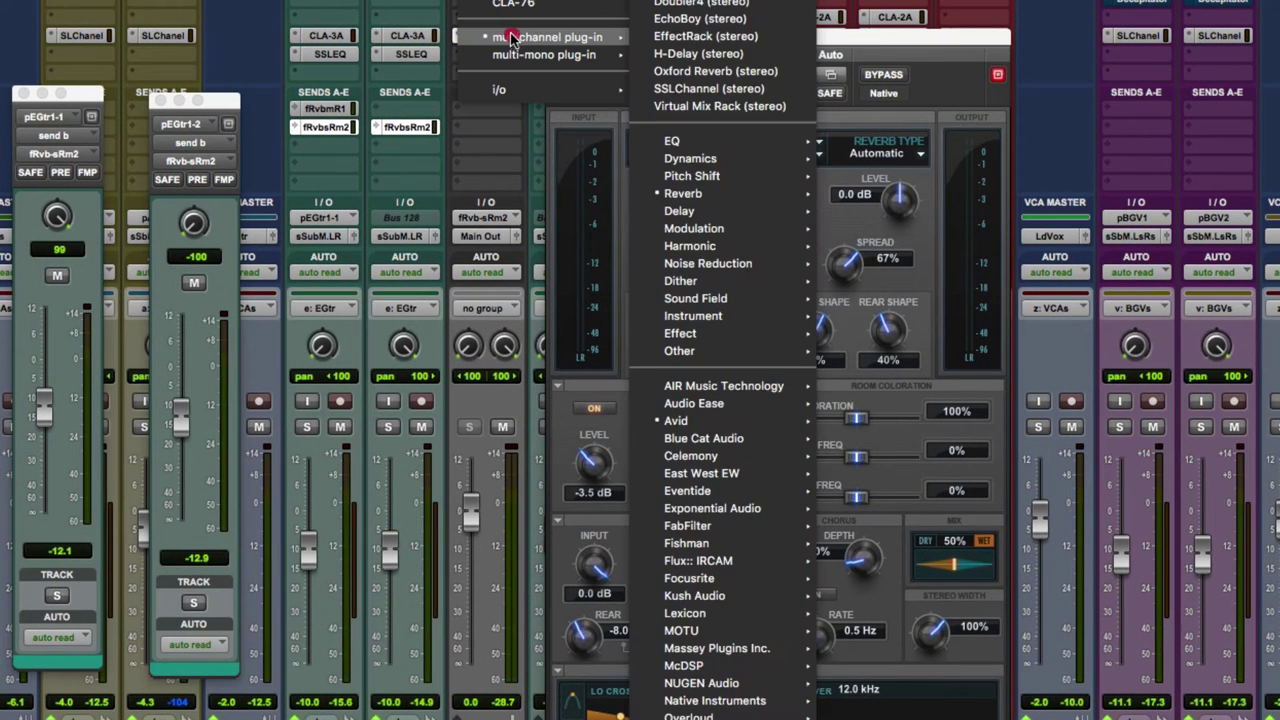
{"action": "mouse_move", "coordinate": [547, 63]}
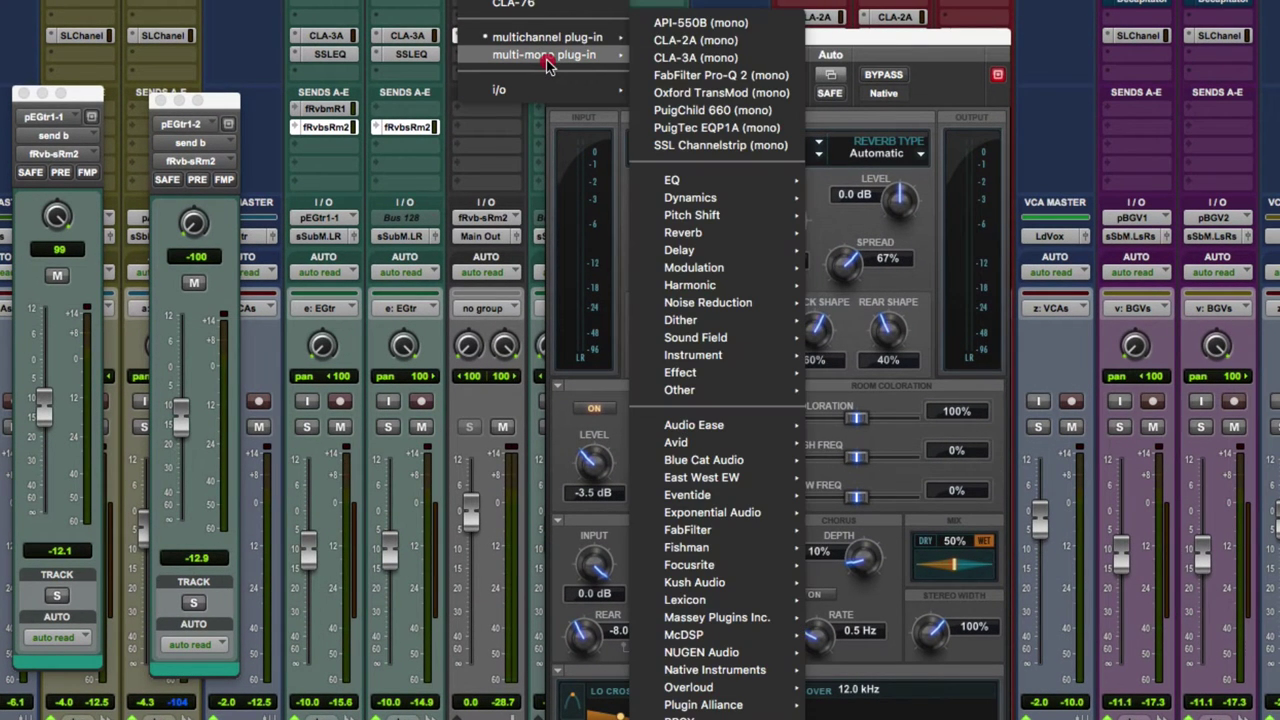
{"action": "mouse_move", "coordinate": [728, 232]}
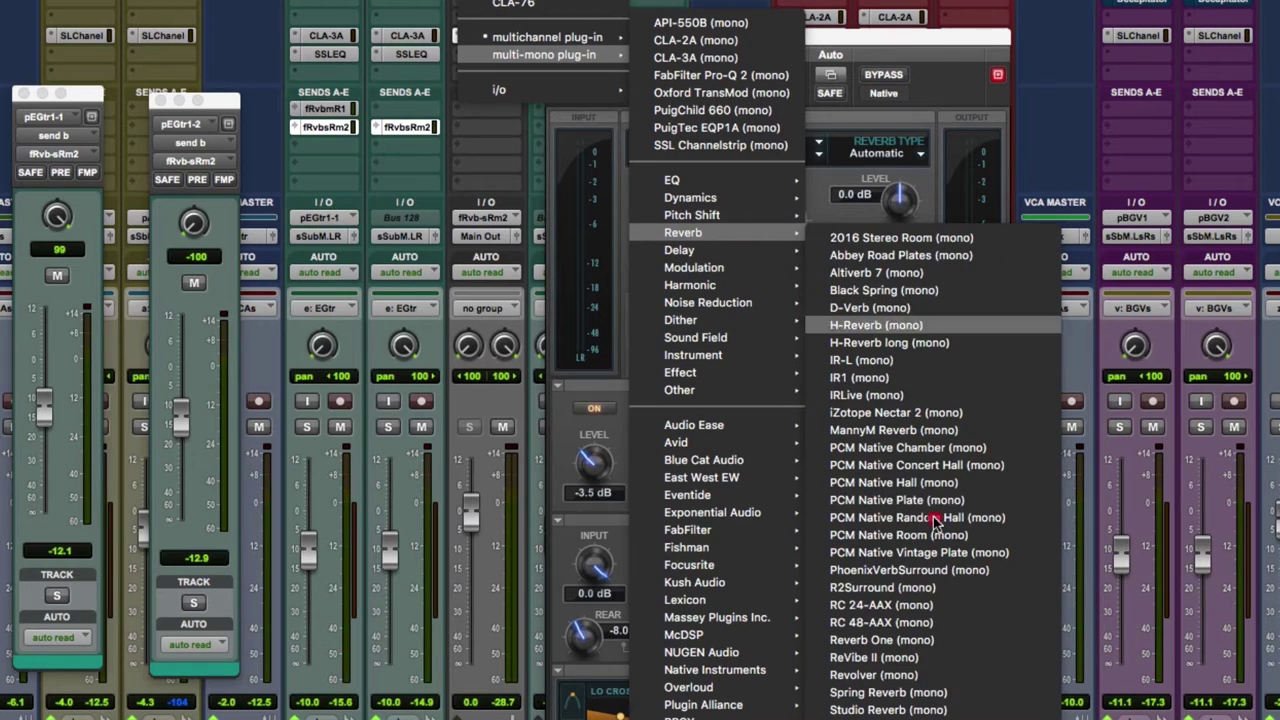
{"action": "left_click", "coordinate": [933, 519]}
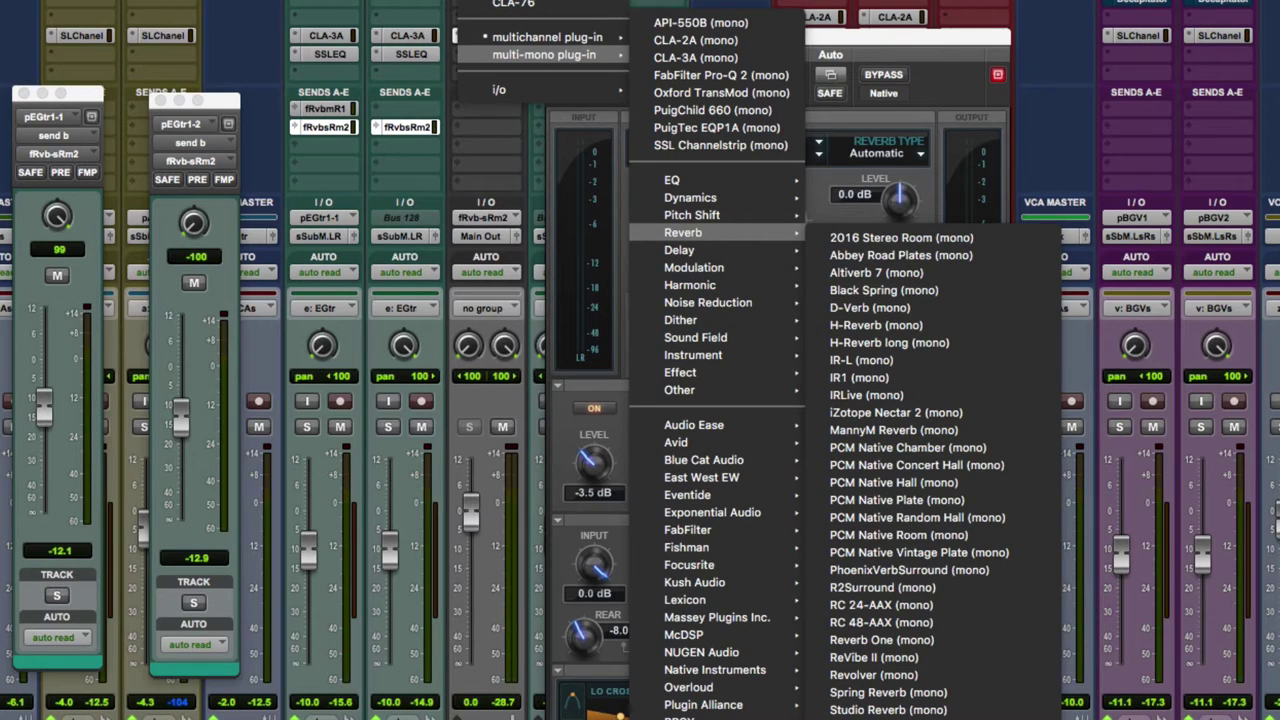
{"action": "left_click", "coordinate": [887, 658]}
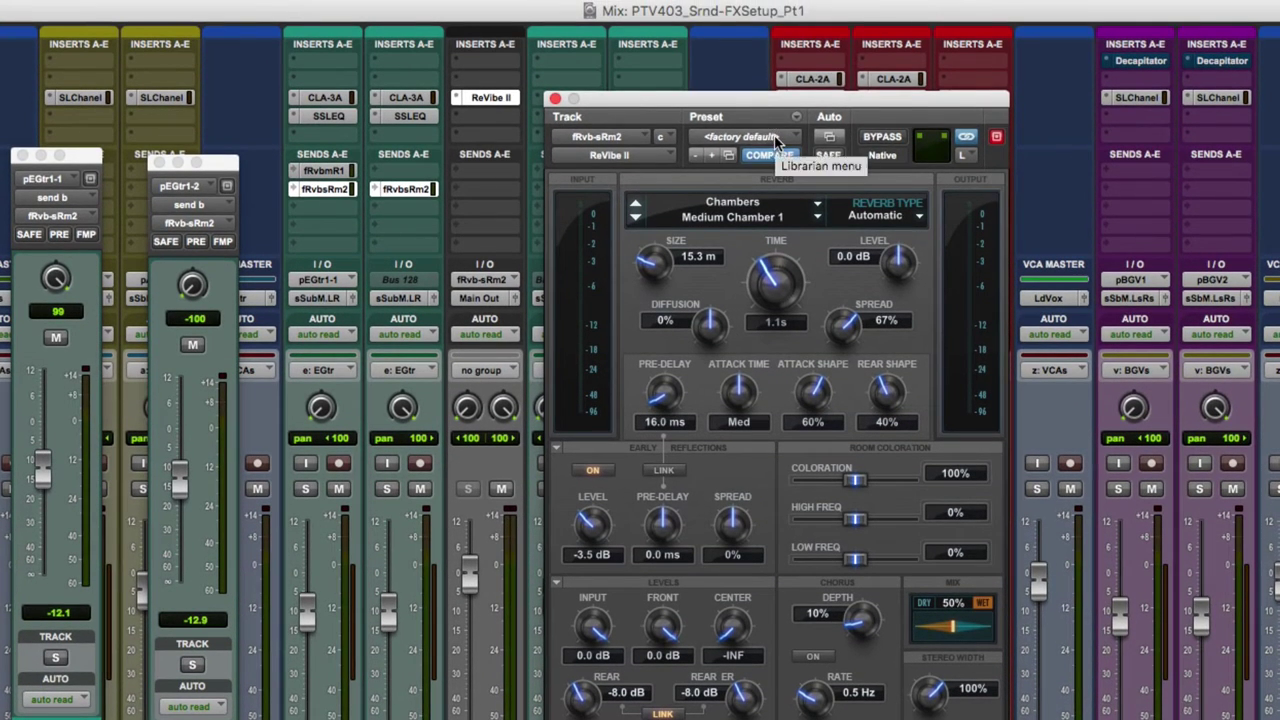
Load Chambers > Medium Chamber 1 and switch to the right-channel (R) instance
{"action": "left_click", "coordinate": [742, 74]}
{"action": "scroll", "coordinate": [777, 63], "scroll_direction": "up", "scroll_amount": 5}
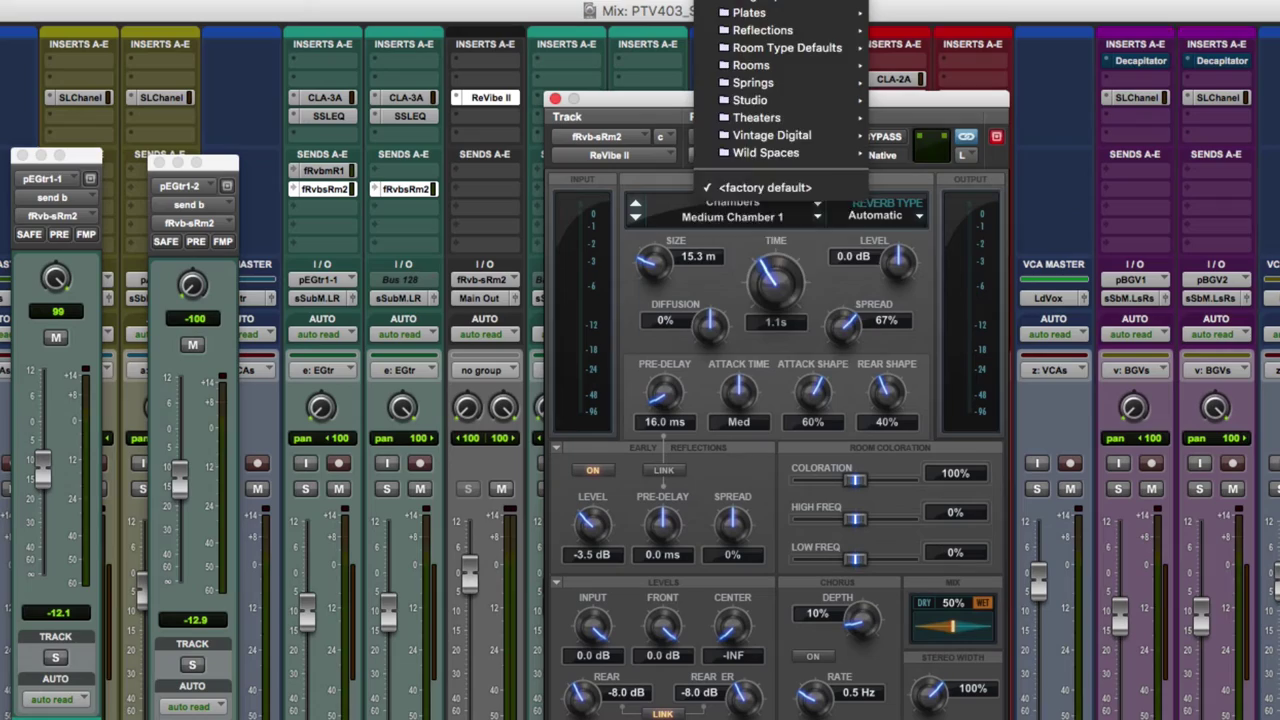
{"action": "mouse_move", "coordinate": [751, 48]}
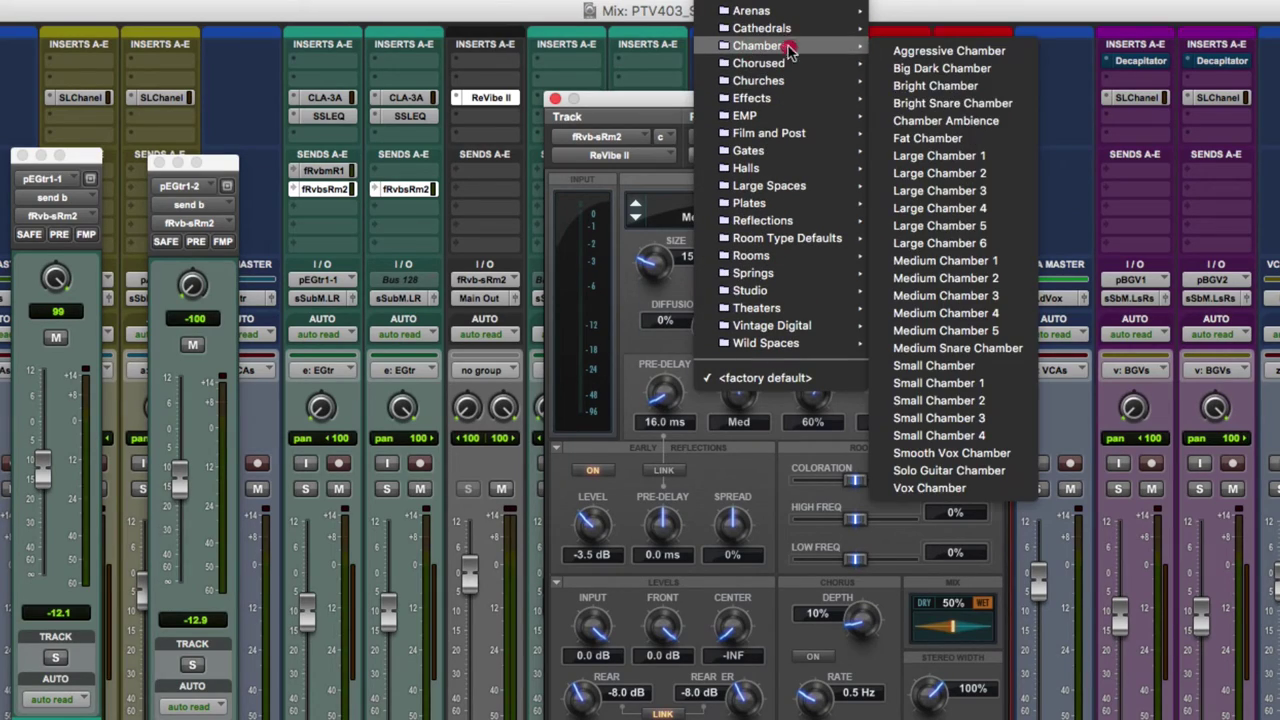
{"action": "left_click", "coordinate": [975, 260]}
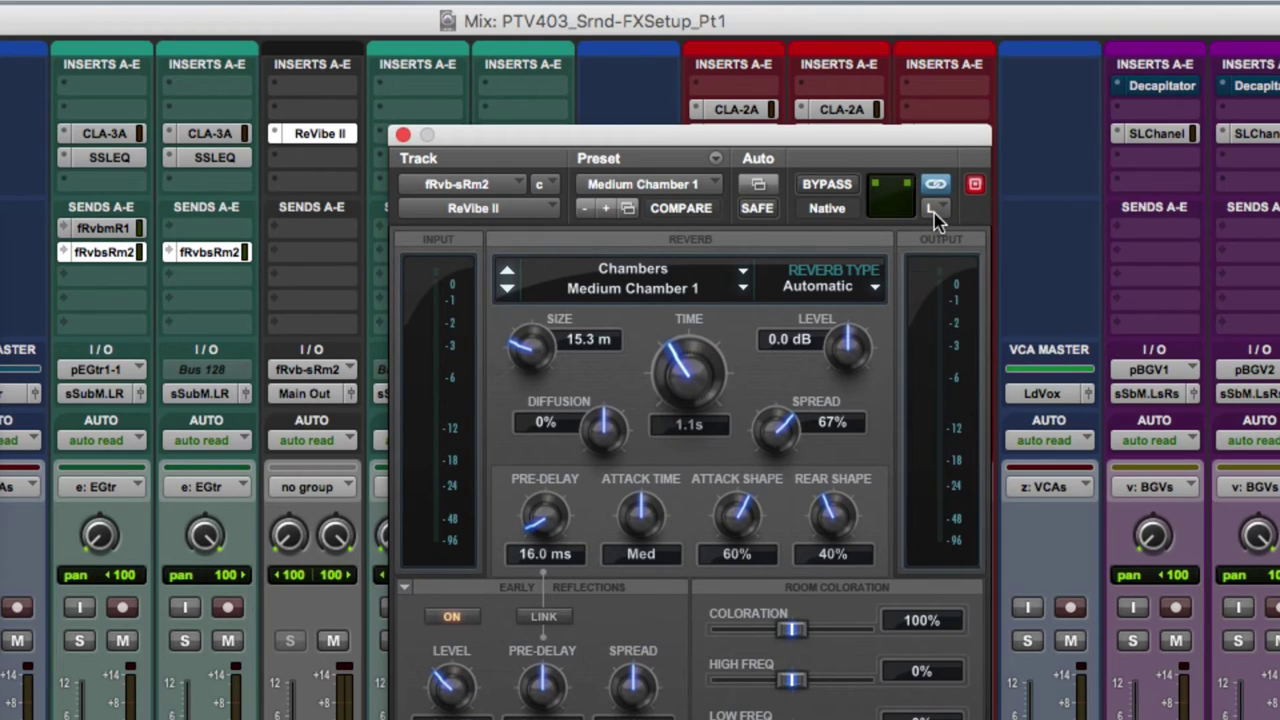
{"action": "left_click", "coordinate": [935, 212]}
{"action": "left_click", "coordinate": [948, 238]}
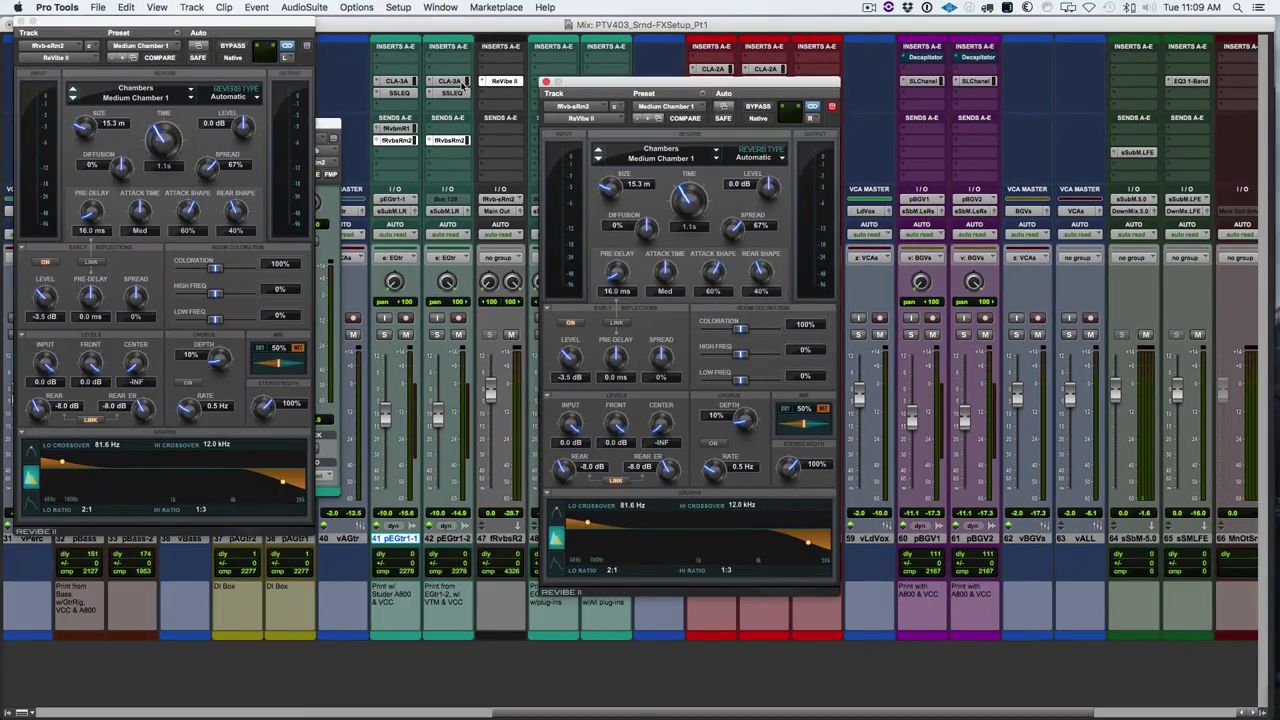
Set both pEGtr1 guitar sends to pre-fader and solo the fRvbsR2 reverb return
{"action": "left_click_drag", "start_coordinate": [706, 87], "coordinate": [1122, 72]}
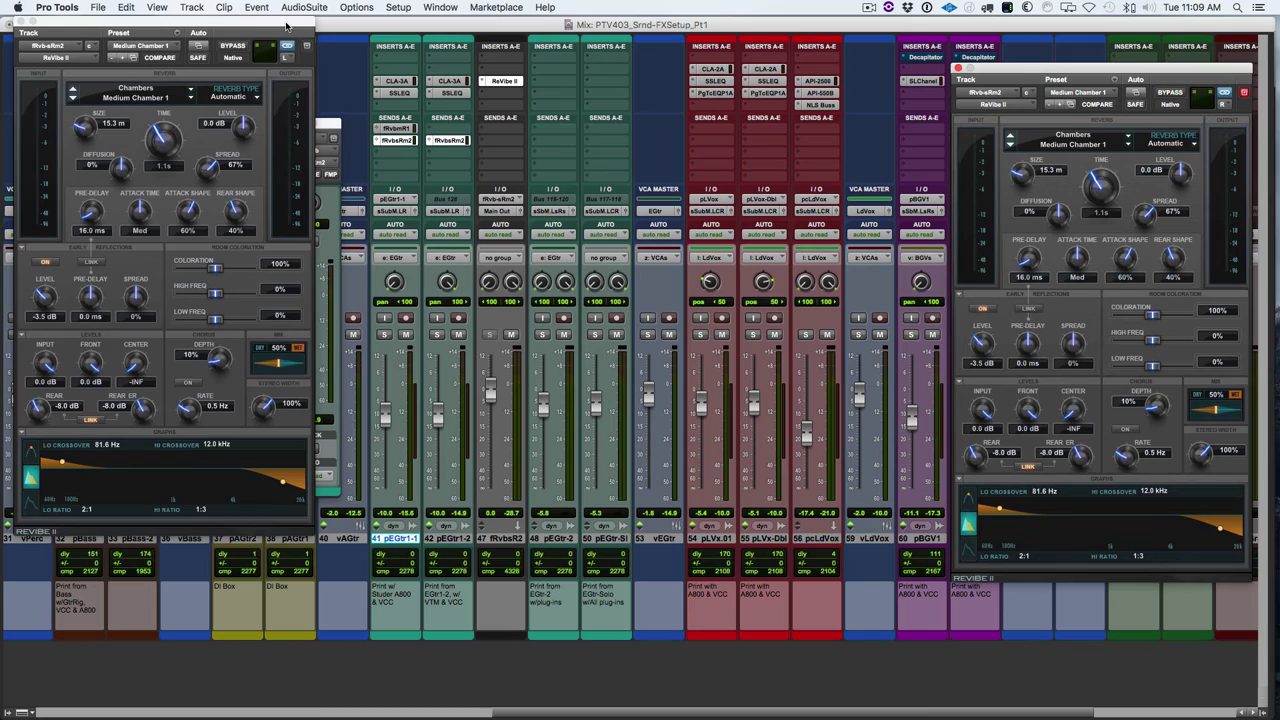
{"action": "left_click_drag", "start_coordinate": [288, 26], "coordinate": [910, 68]}
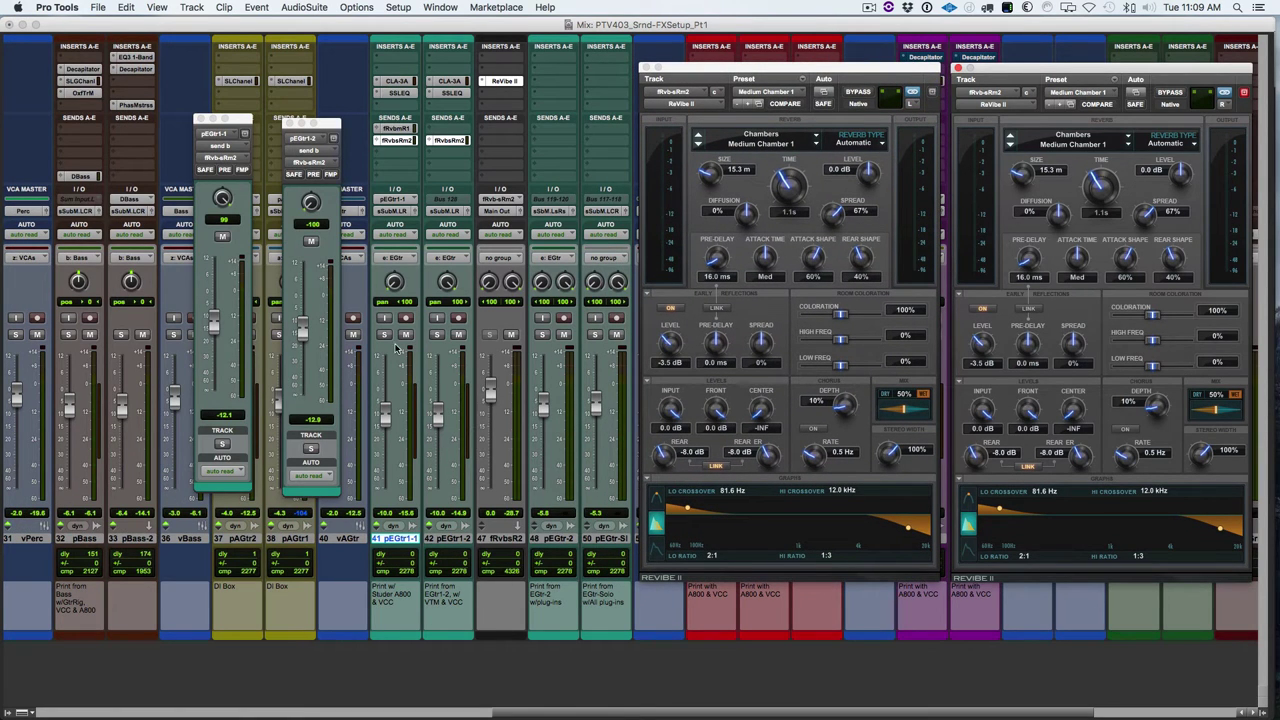
{"action": "left_click", "coordinate": [227, 172]}
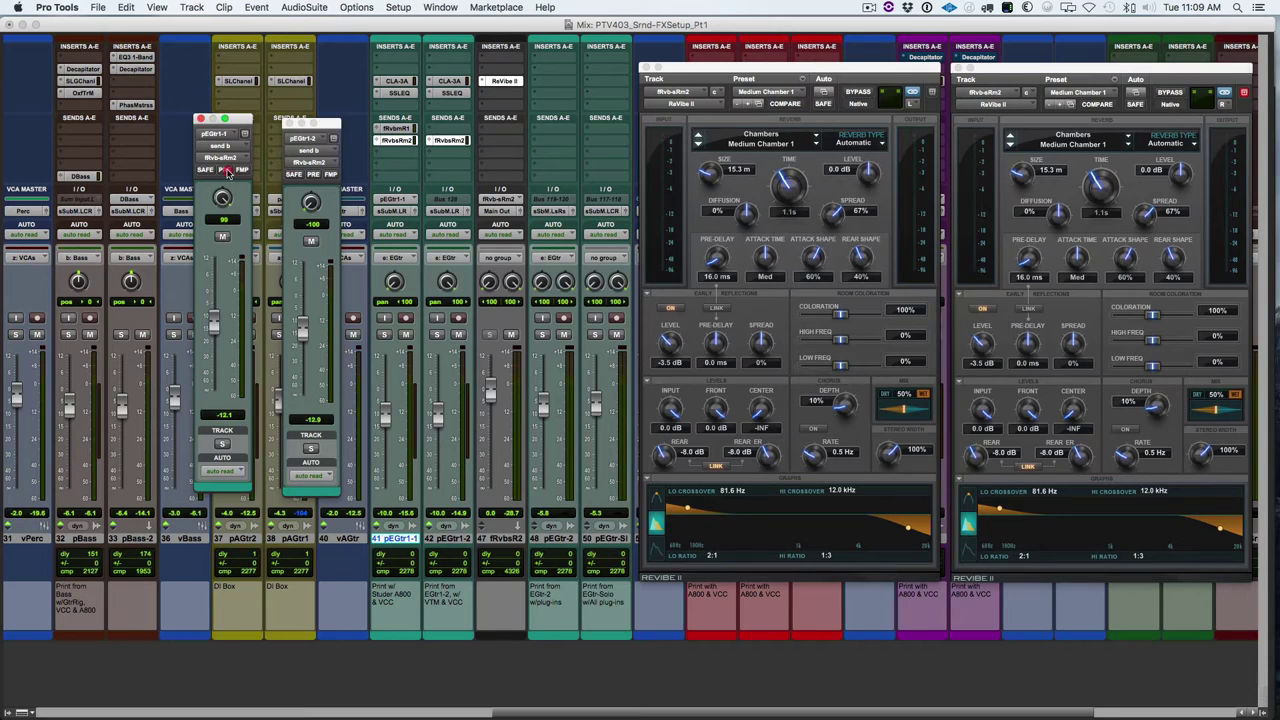
{"action": "left_click", "coordinate": [313, 175]}
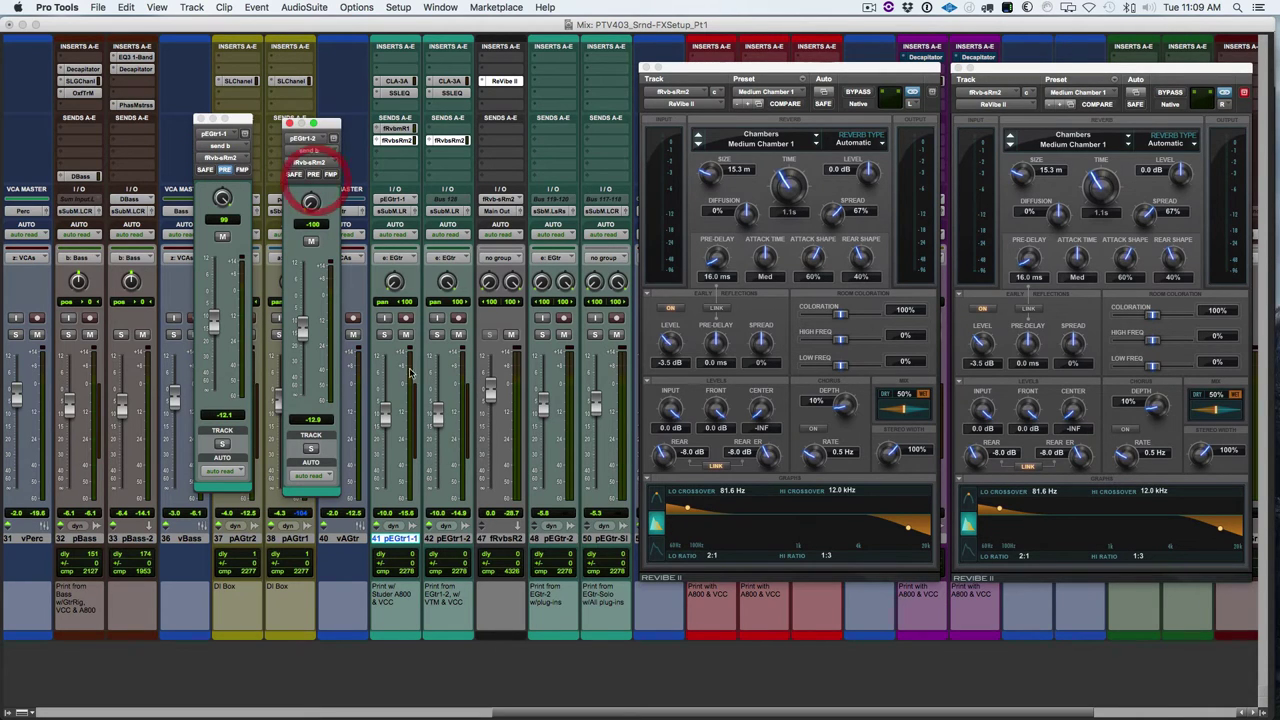
{"action": "left_click", "coordinate": [488, 335]}
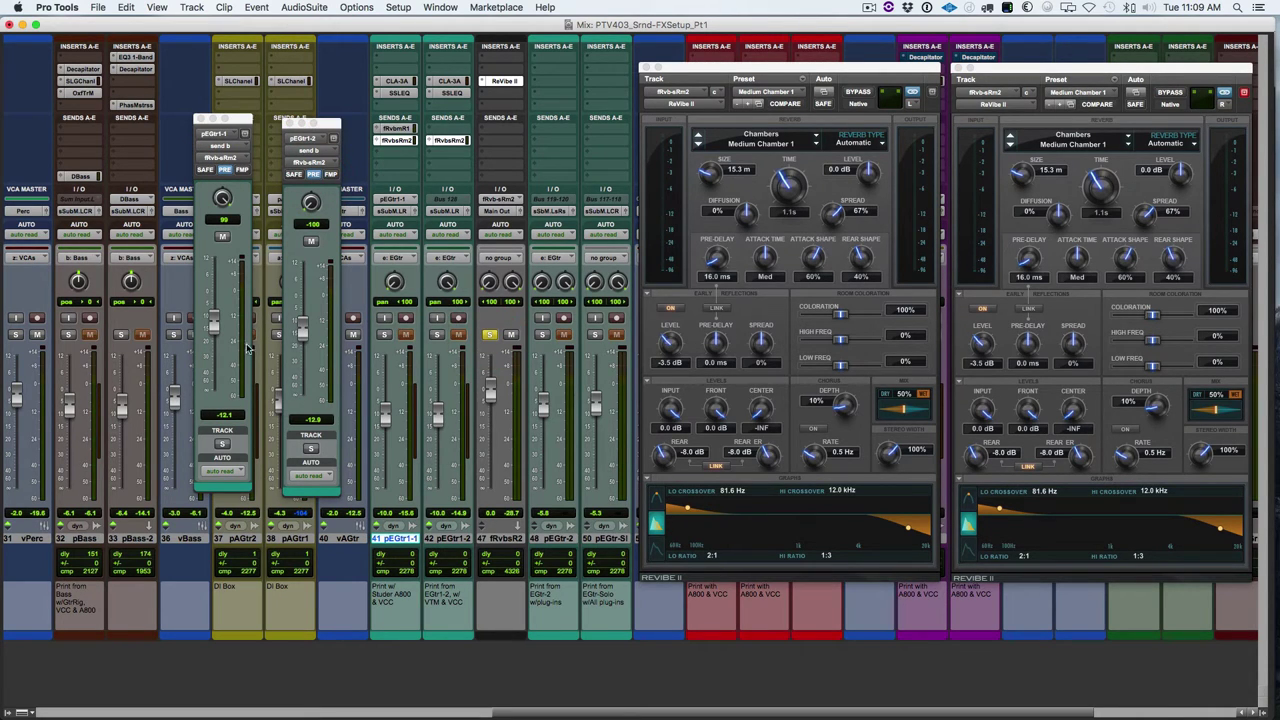
Pan the two guitar sends to opposite sides, +100 and -100
{"action": "left_click_drag", "start_coordinate": [303, 332], "coordinate": [300, 434]}
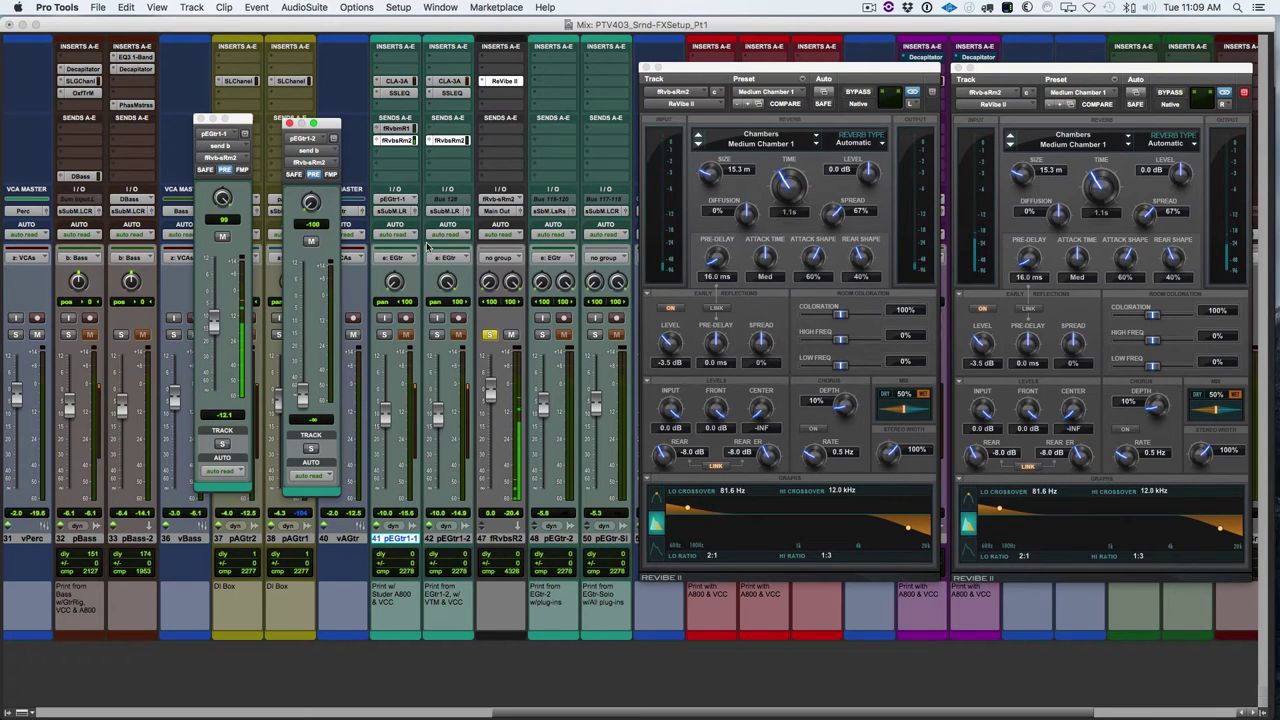
{"action": "left_click_drag", "start_coordinate": [222, 198], "coordinate": [207, 380]}
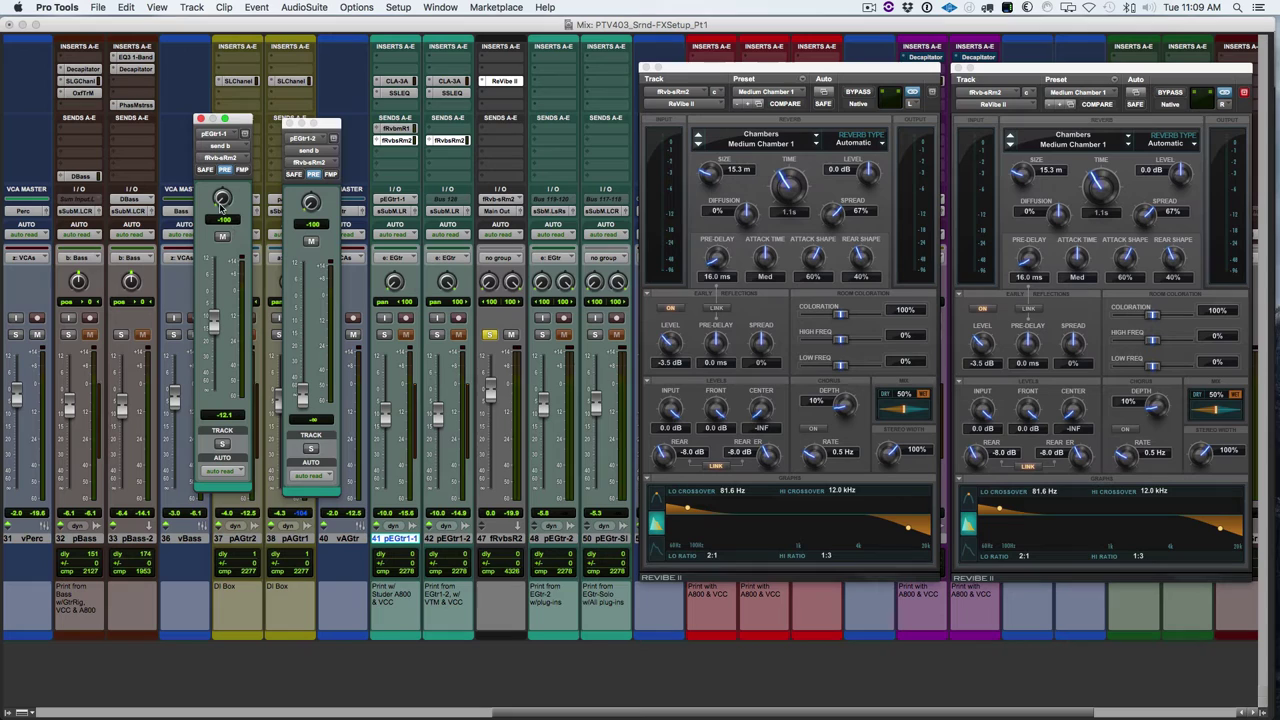
{"action": "left_click_drag", "start_coordinate": [221, 207], "coordinate": [217, 84]}
Balance the send levels: -9.9 dB for pEGtr1-1 and -11.3 dB for pEGtr1-2
{"action": "left_click_drag", "start_coordinate": [302, 405], "coordinate": [306, 330]}
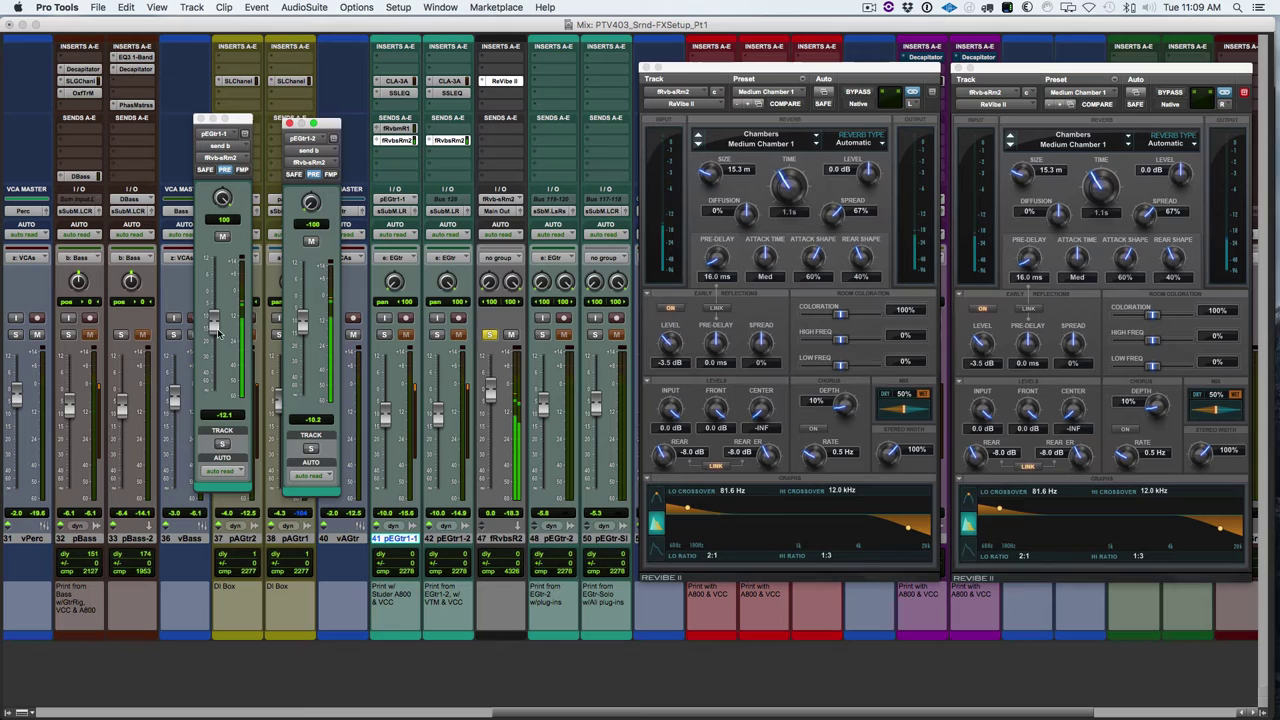
{"action": "left_click_drag", "start_coordinate": [217, 330], "coordinate": [209, 329]}
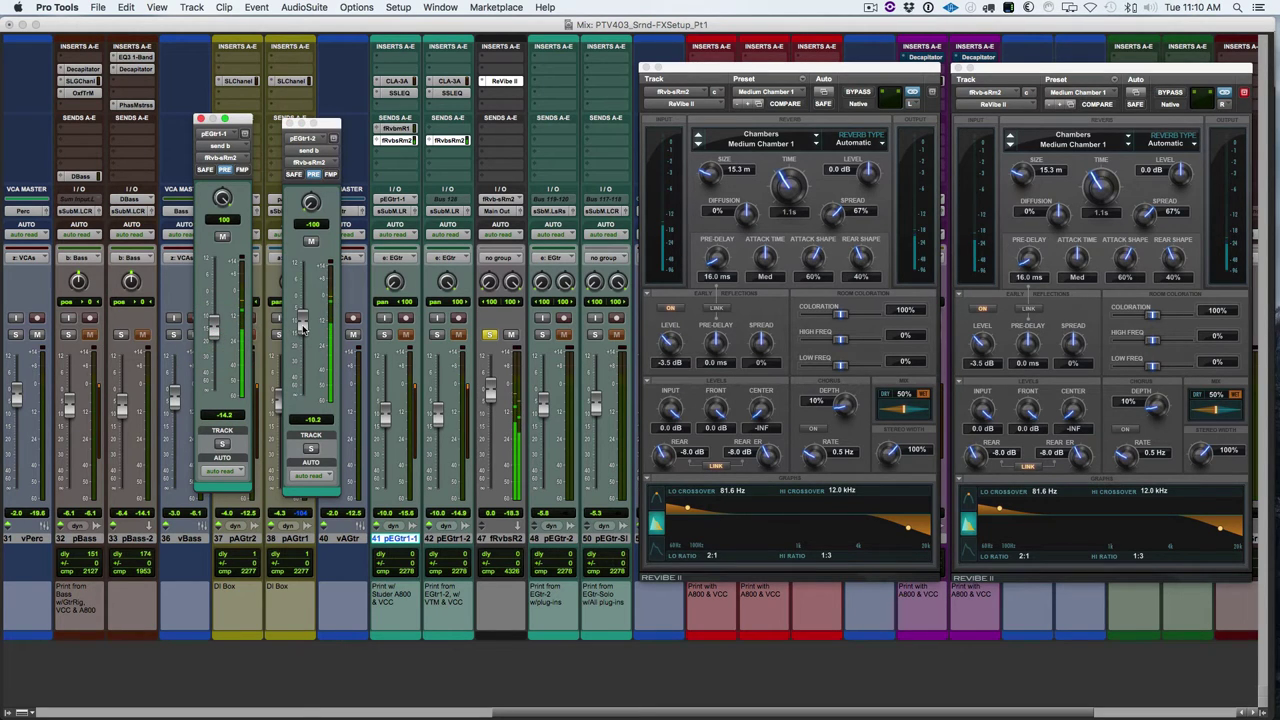
{"action": "left_click", "coordinate": [307, 327]}
{"action": "left_click_drag", "start_coordinate": [307, 326], "coordinate": [307, 323]}
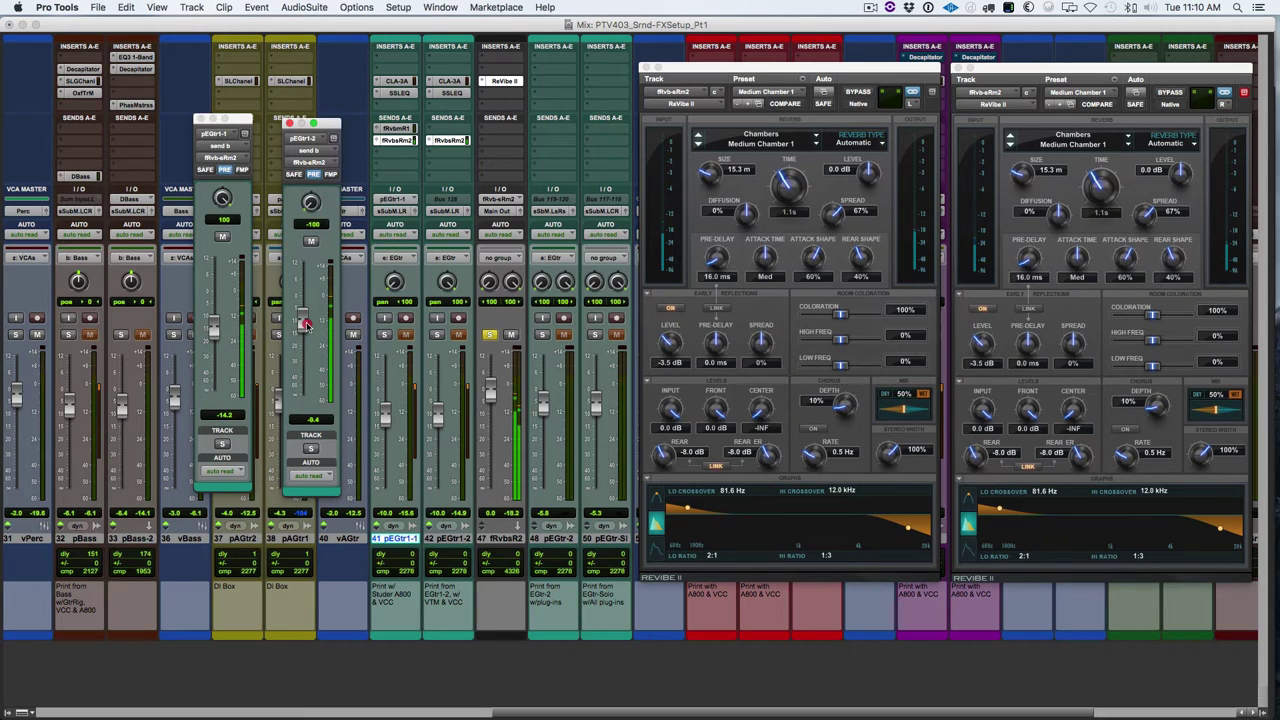
{"action": "left_click_drag", "start_coordinate": [307, 325], "coordinate": [307, 323]}
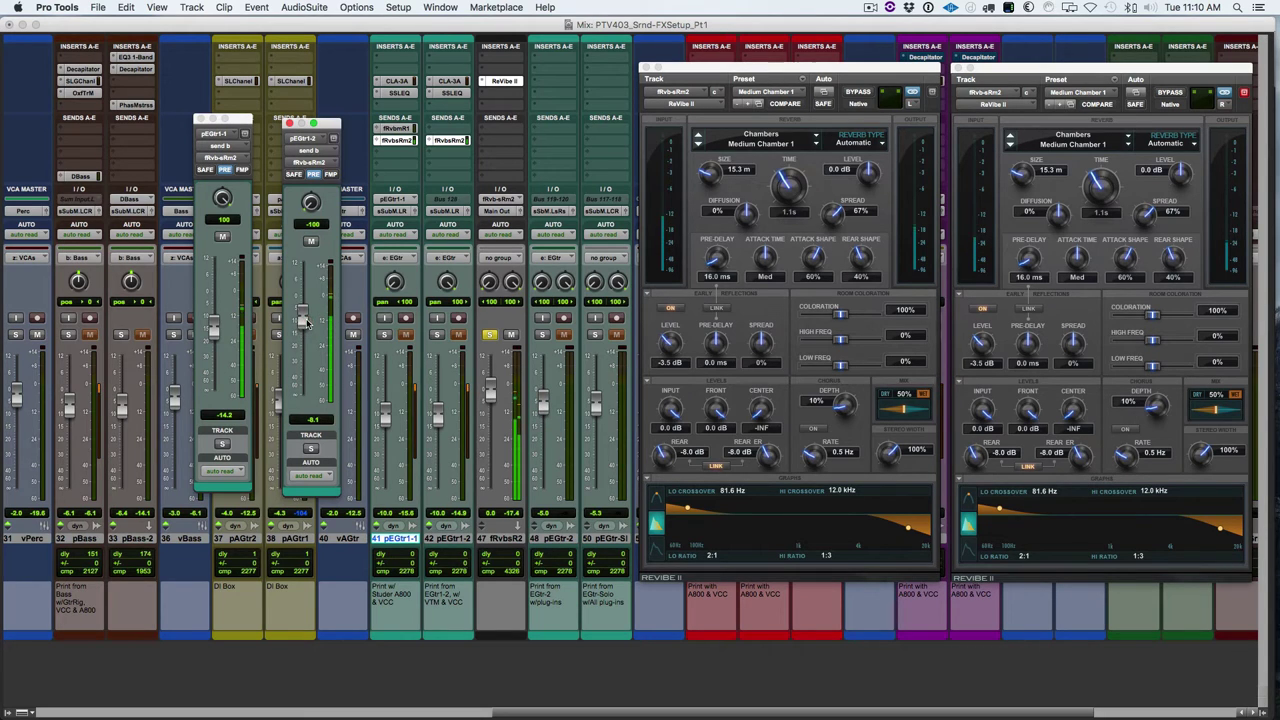
{"action": "left_click", "coordinate": [307, 324]}
{"action": "left_click_drag", "start_coordinate": [303, 324], "coordinate": [303, 328]}
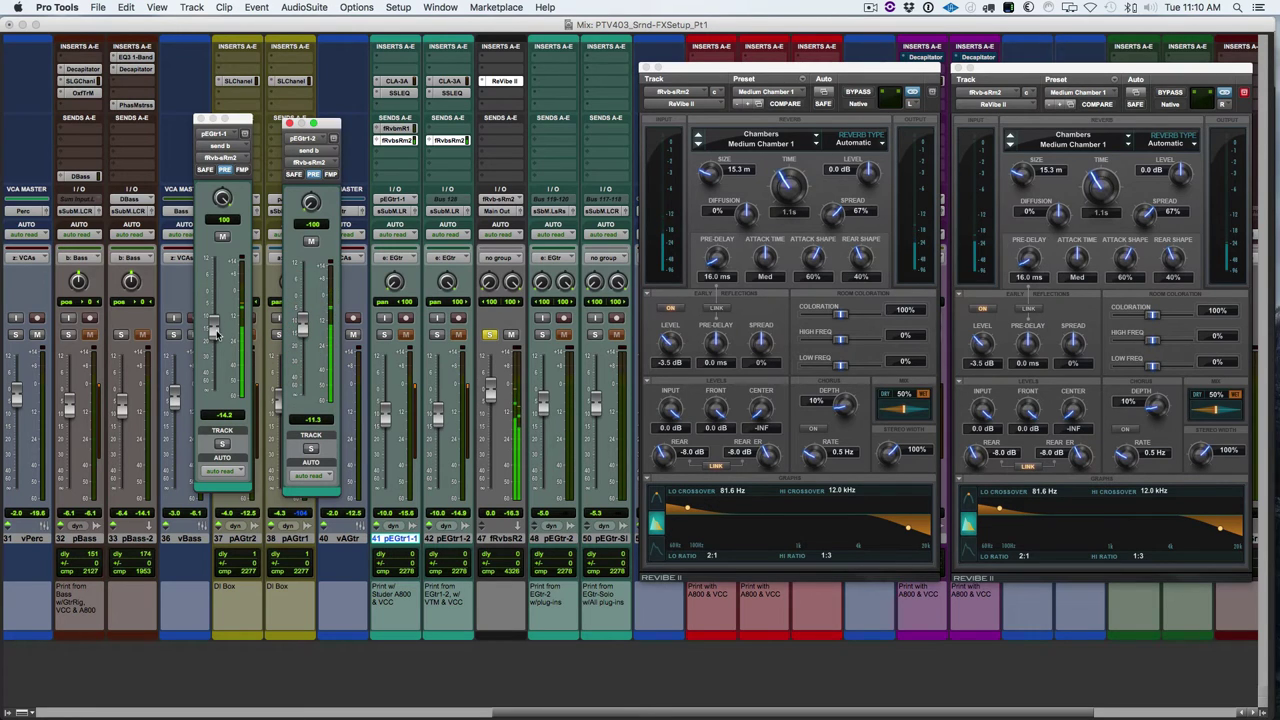
{"action": "left_click_drag", "start_coordinate": [214, 329], "coordinate": [216, 321]}
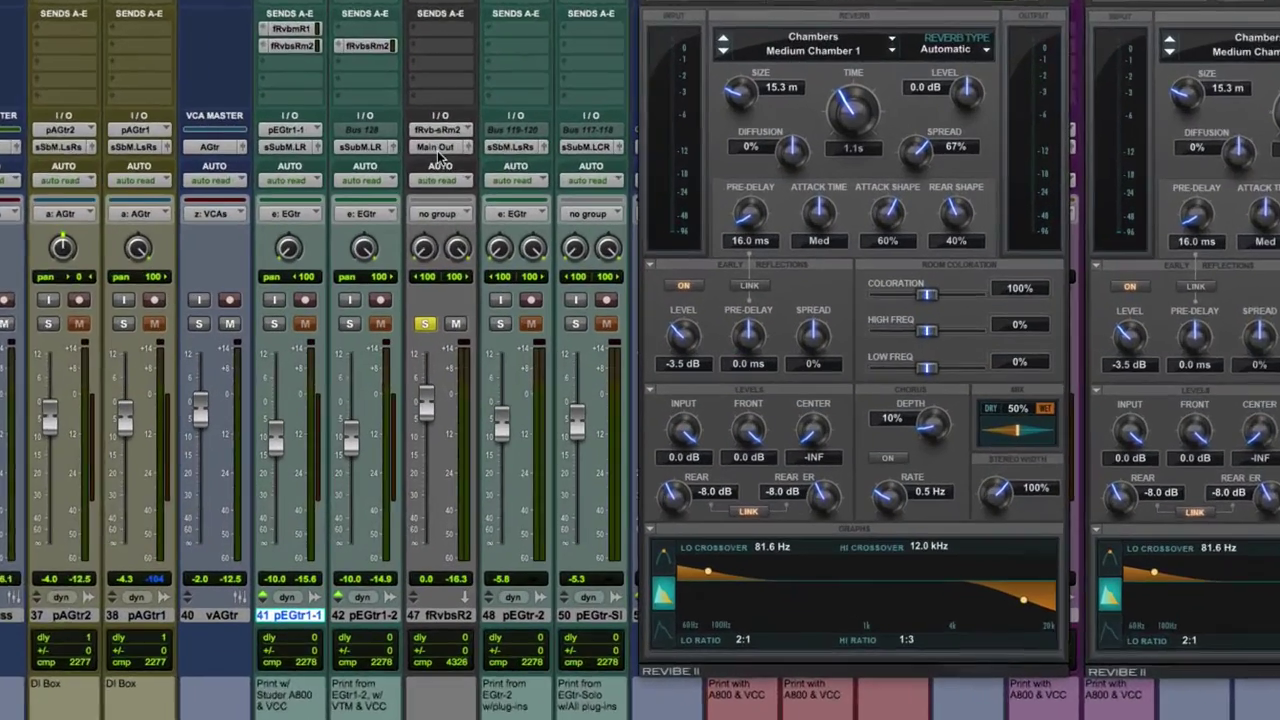
Try routing the reverb return's output to sSubM.LR, then to sSubM.LsRs
{"action": "left_click", "coordinate": [493, 211]}
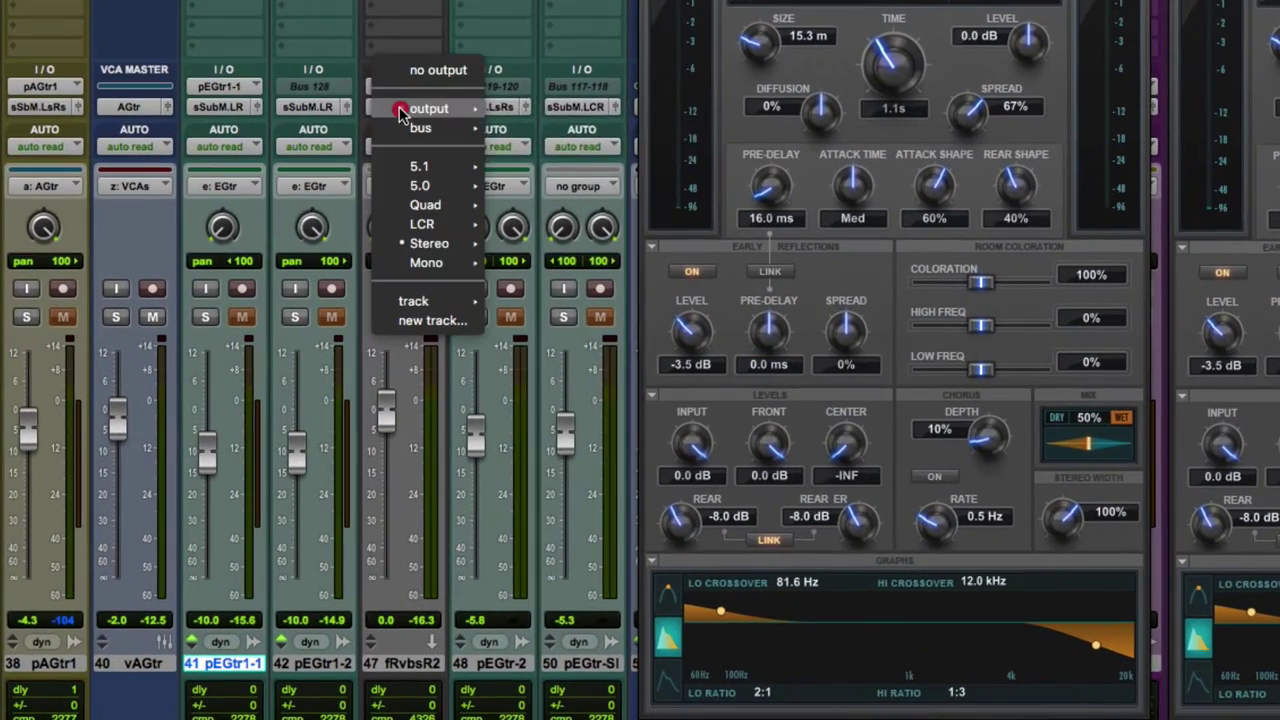
{"action": "mouse_move", "coordinate": [493, 213]}
{"action": "mouse_move", "coordinate": [400, 126]}
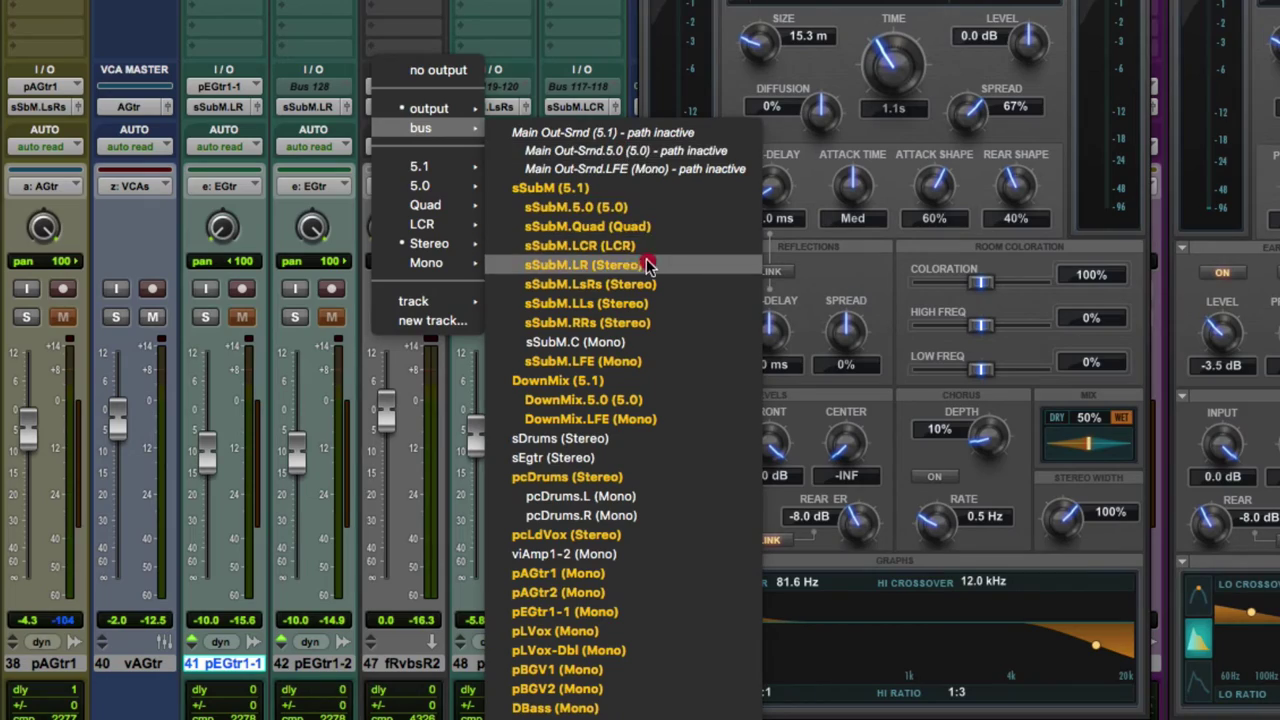
{"action": "left_click", "coordinate": [636, 275]}
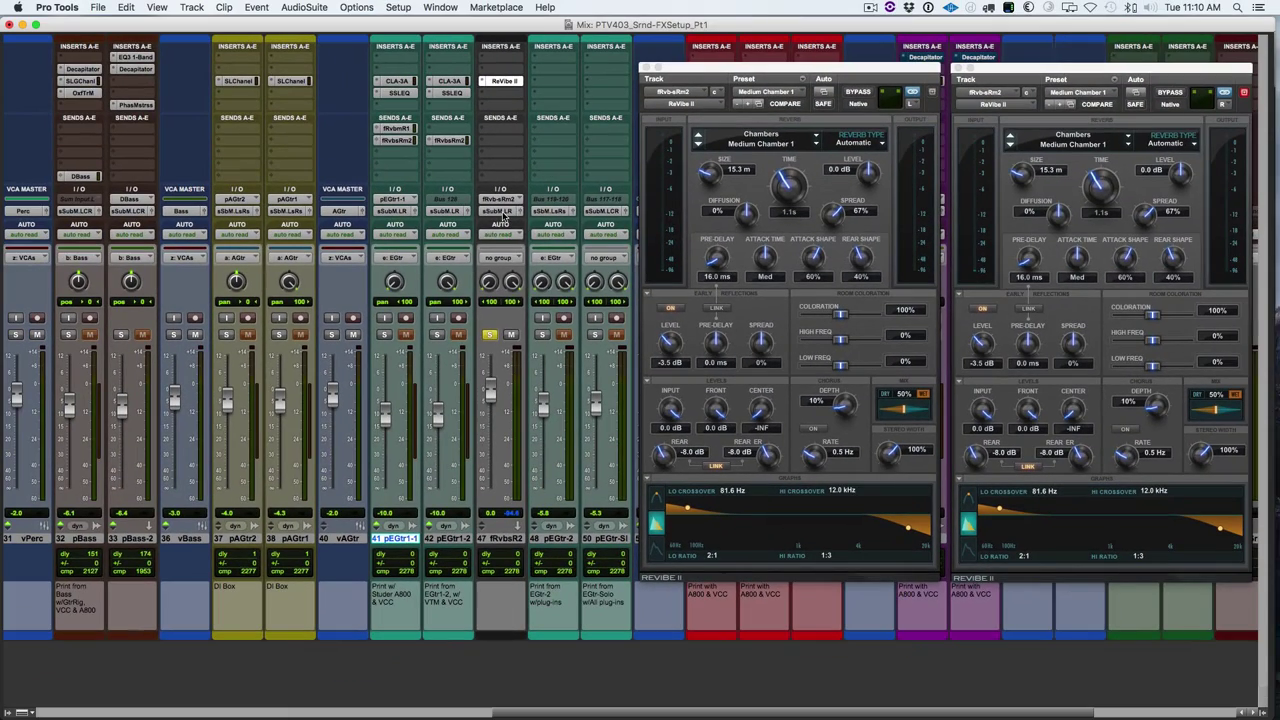
{"action": "left_click", "coordinate": [398, 106]}
{"action": "mouse_move", "coordinate": [398, 110]}
{"action": "mouse_move", "coordinate": [506, 223]}
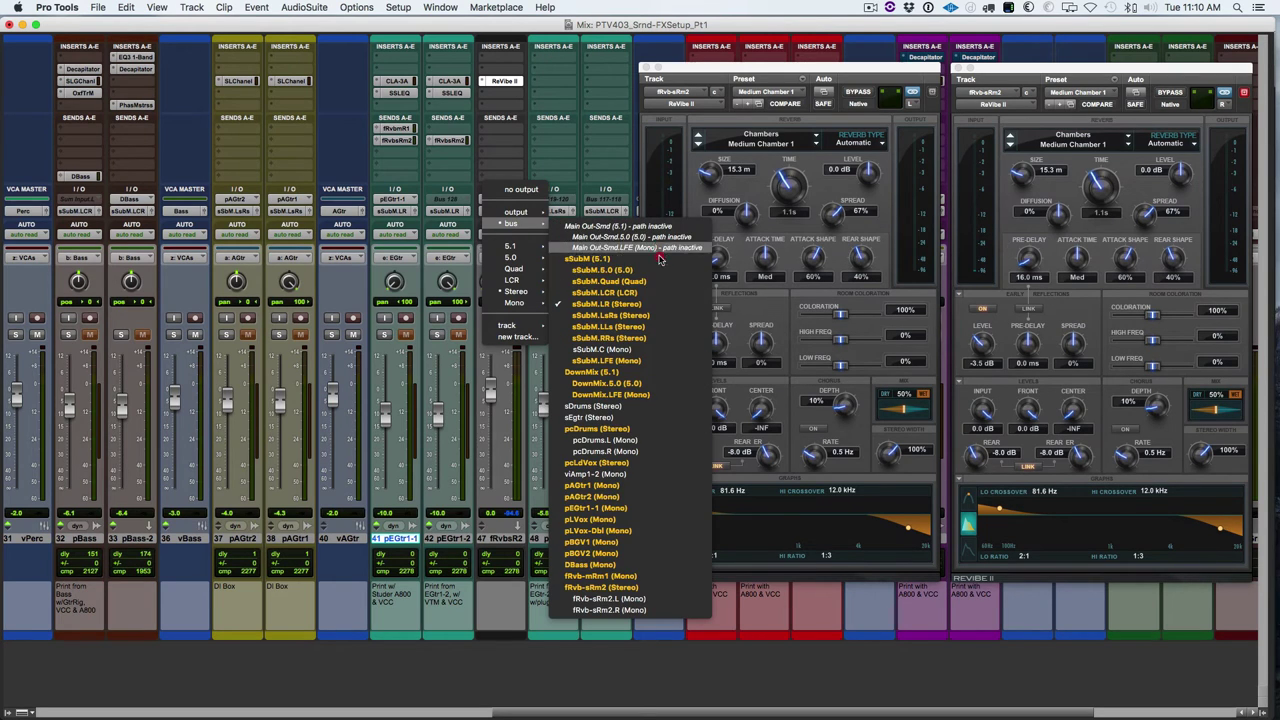
{"action": "left_click", "coordinate": [636, 316]}
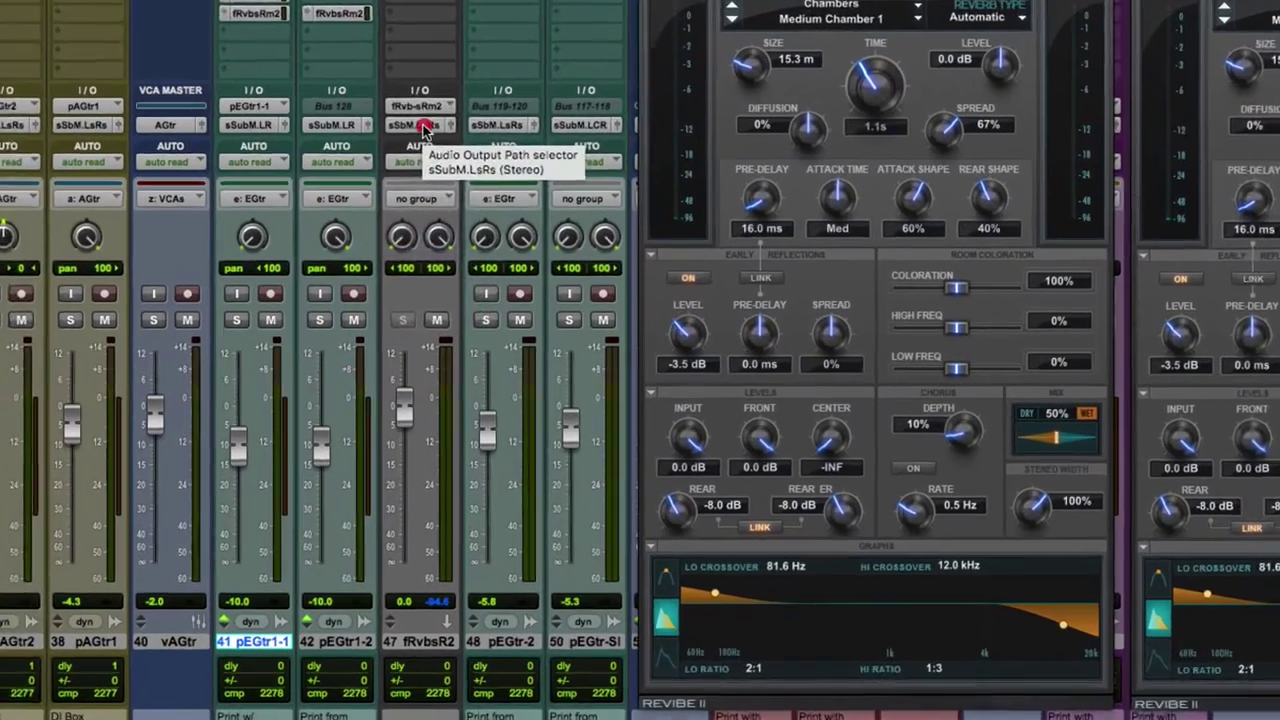
Route the fRvbsR2 return to the sSubM.Quad (Quad) bus and bring up its quad panner
{"action": "left_click", "coordinate": [503, 212]}
{"action": "mouse_move", "coordinate": [503, 213]}
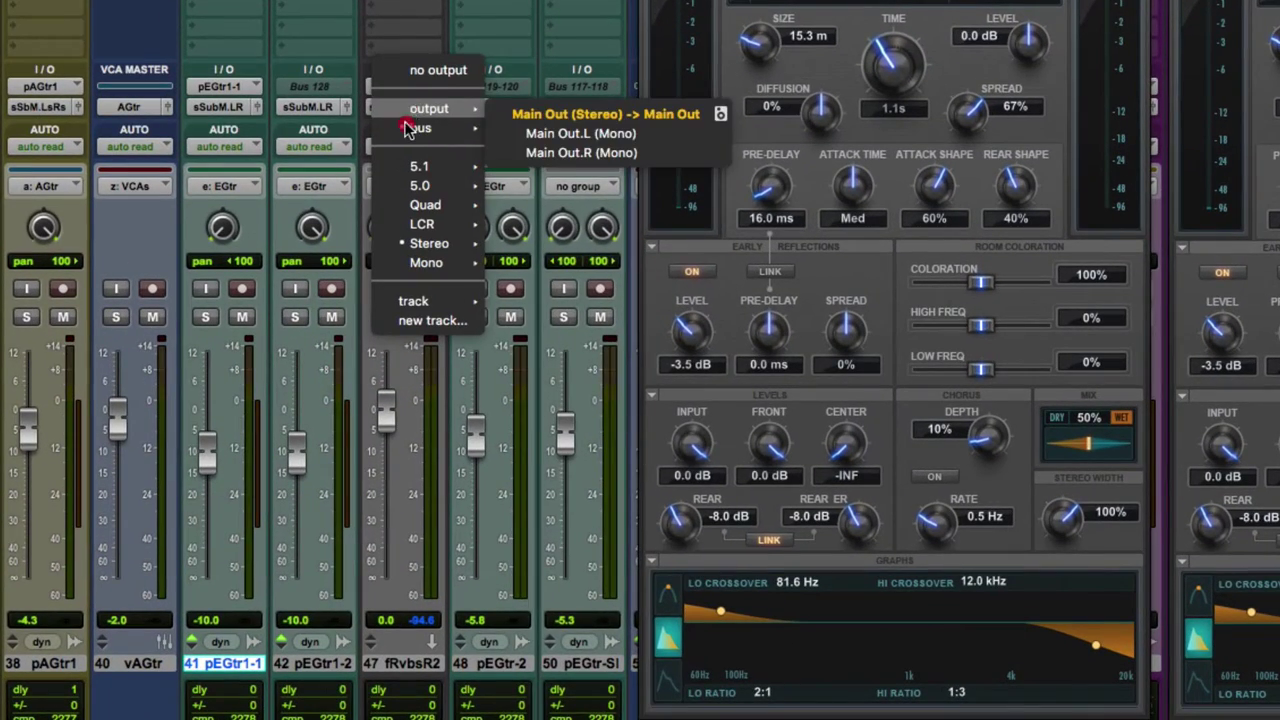
{"action": "mouse_move", "coordinate": [414, 128]}
{"action": "left_click", "coordinate": [654, 232]}
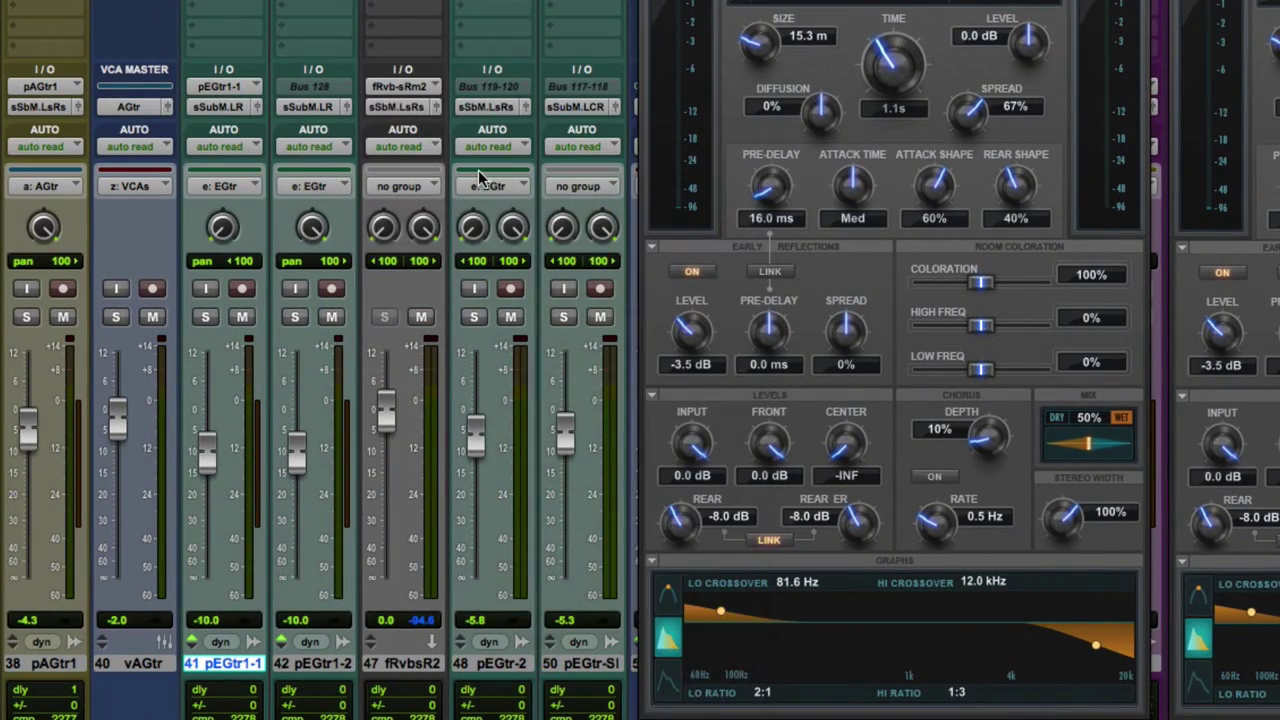
{"action": "left_click", "coordinate": [436, 106]}
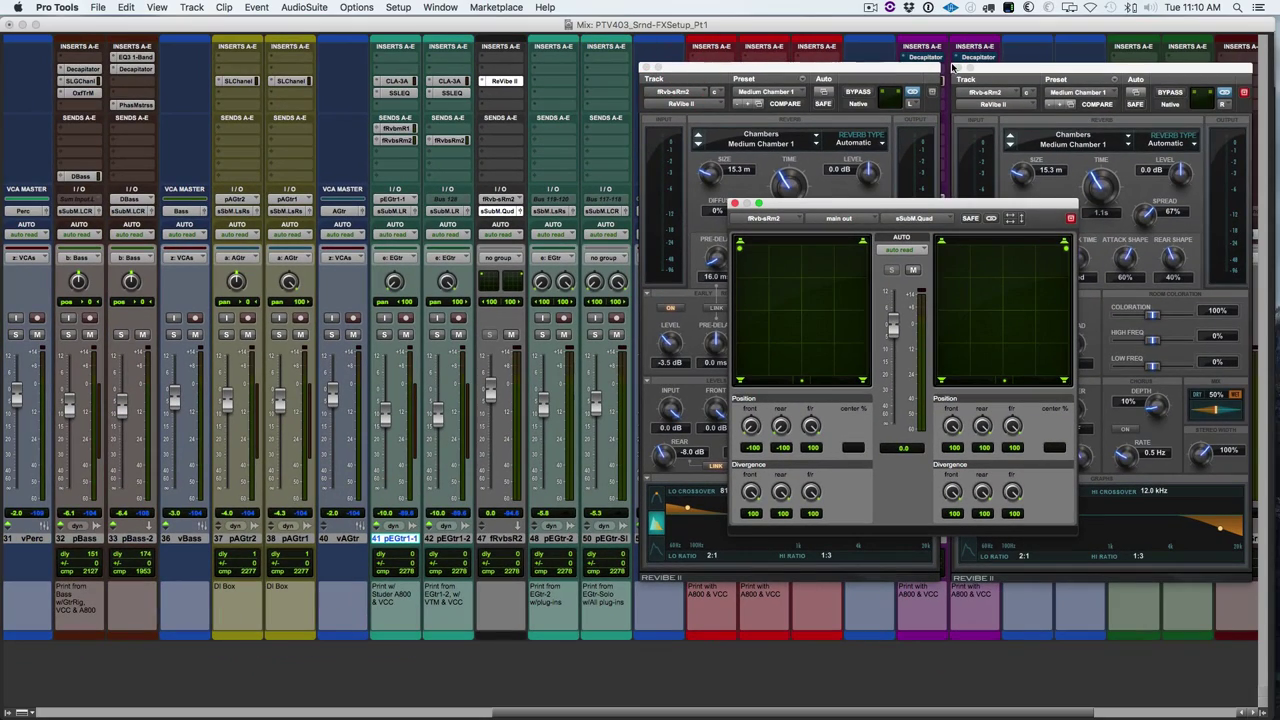
Close both reverb plugin windows and move the quad panner over the mixer
{"action": "left_click", "coordinate": [957, 69]}
{"action": "left_click", "coordinate": [645, 68]}
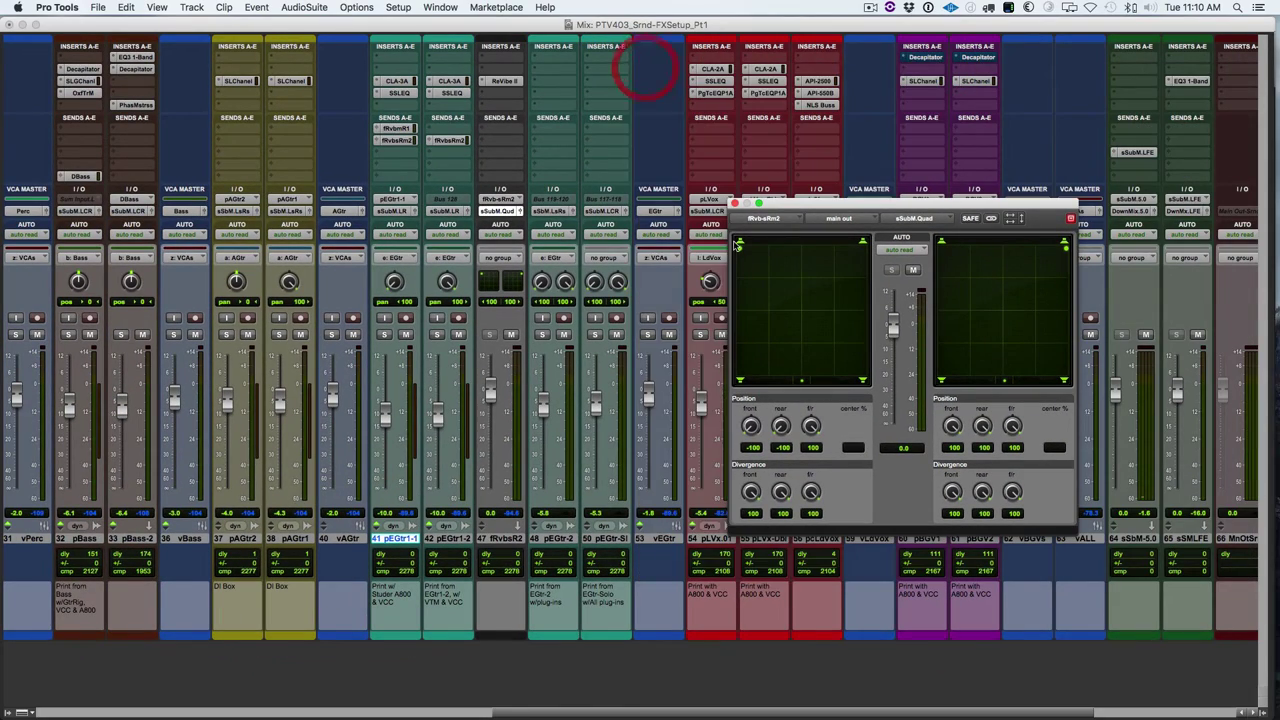
{"action": "left_click_drag", "start_coordinate": [784, 205], "coordinate": [608, 172]}
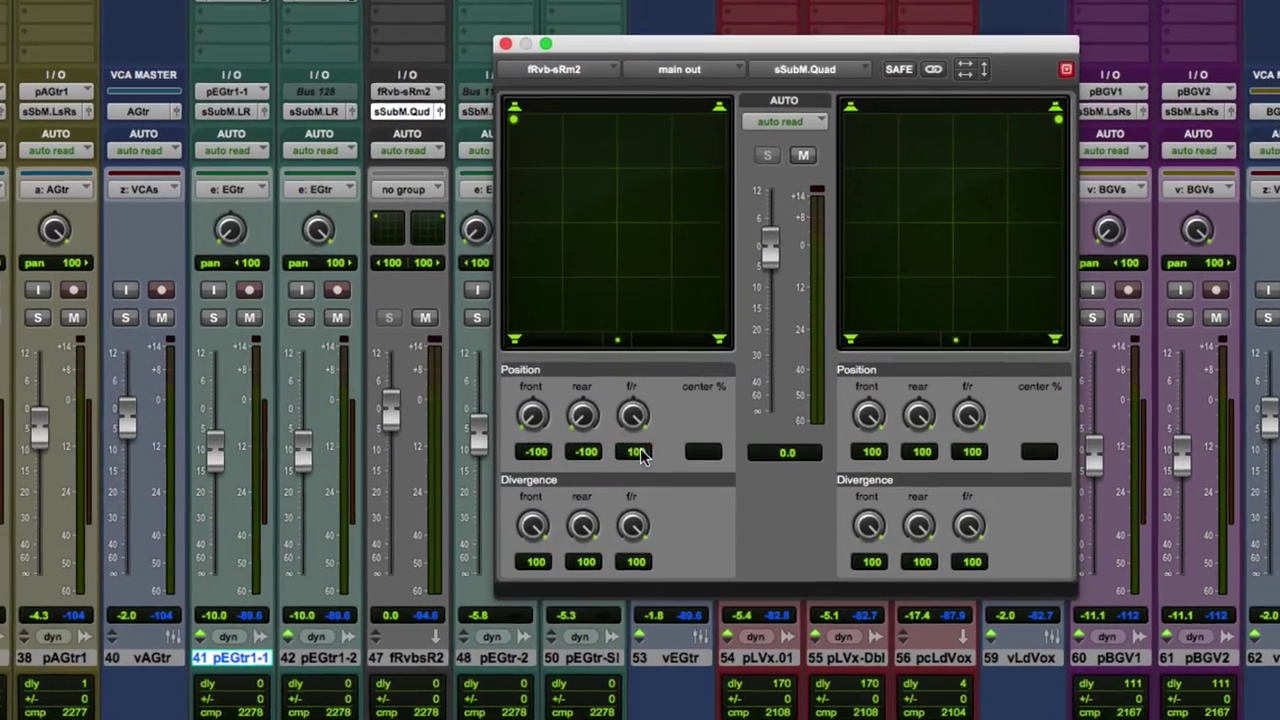
Set the quad panner's left and right front/rear positions to -100 and 100, then close it
{"action": "left_click", "coordinate": [635, 414]}
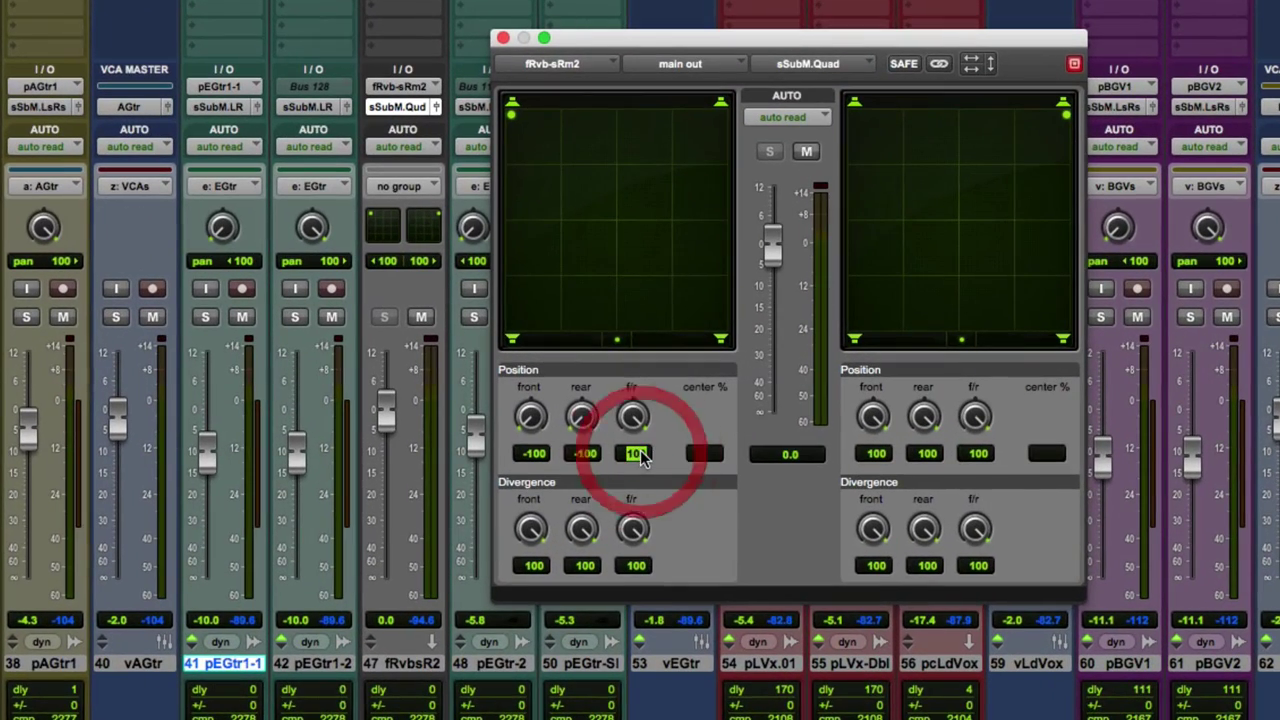
{"action": "type", "text": "0"}
{"action": "key", "text": "Return"}
{"action": "left_click", "coordinate": [978, 455]}
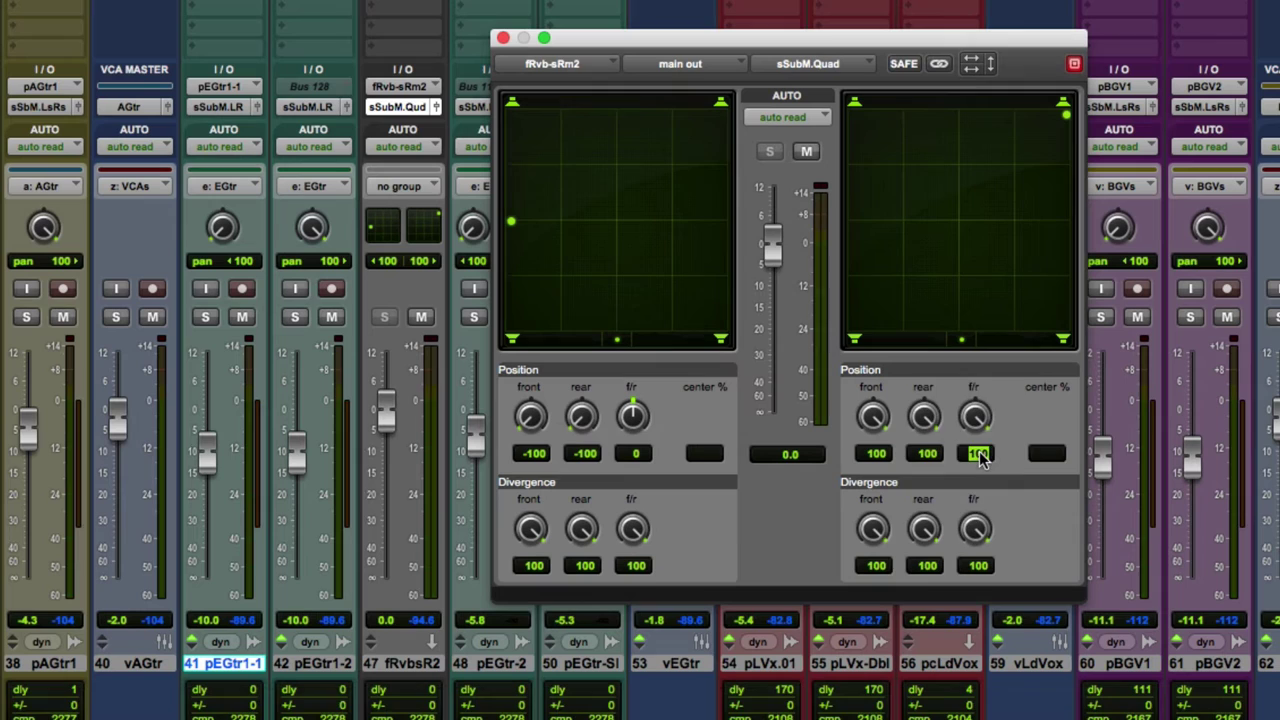
{"action": "type", "text": "0"}
{"action": "key", "text": "Return"}
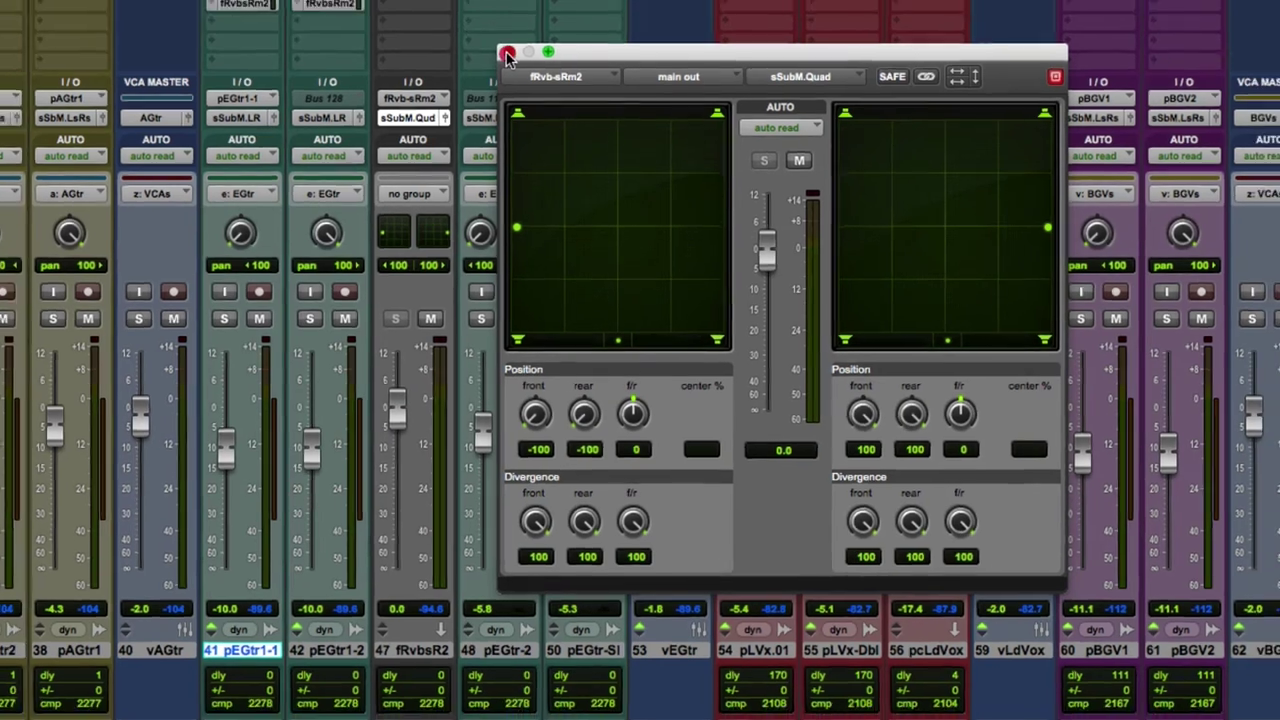
{"action": "left_click", "coordinate": [507, 55]}
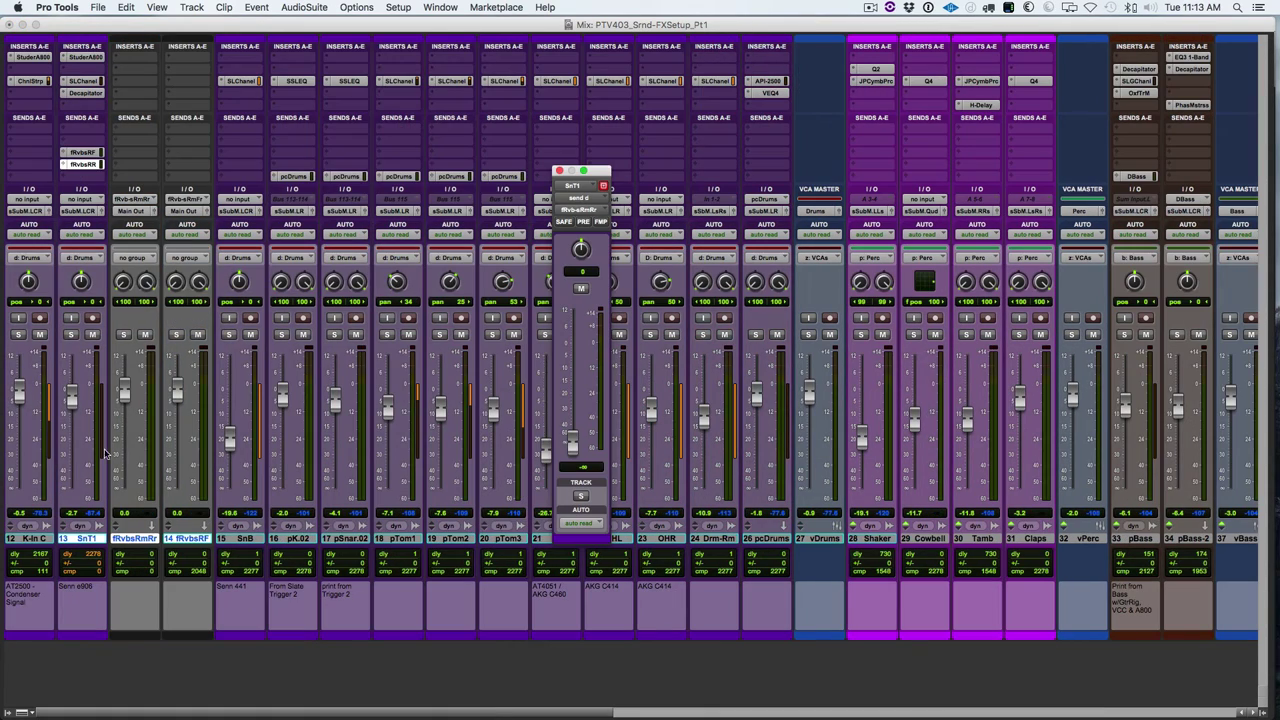
Route the rear drum reverb return fRvbsRR to sSubM.LsRs and move its strip after fRvbsRF
{"action": "left_click", "coordinate": [145, 213]}
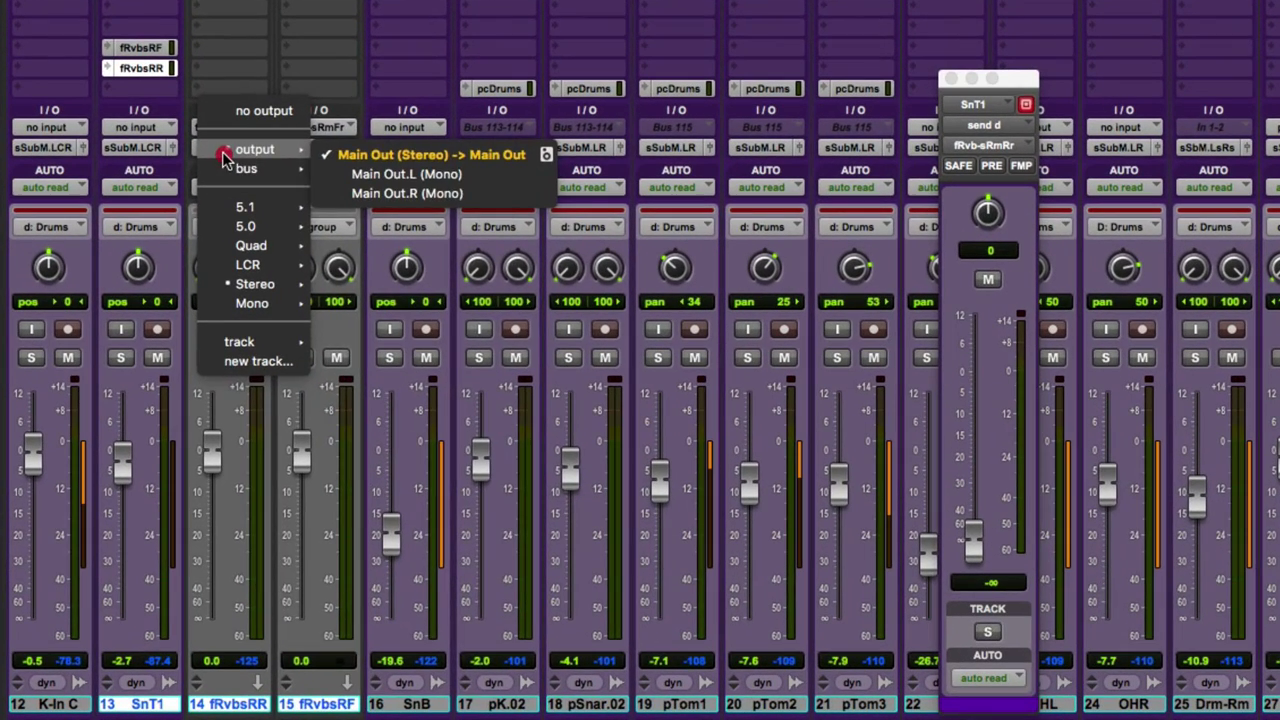
{"action": "mouse_move", "coordinate": [266, 172]}
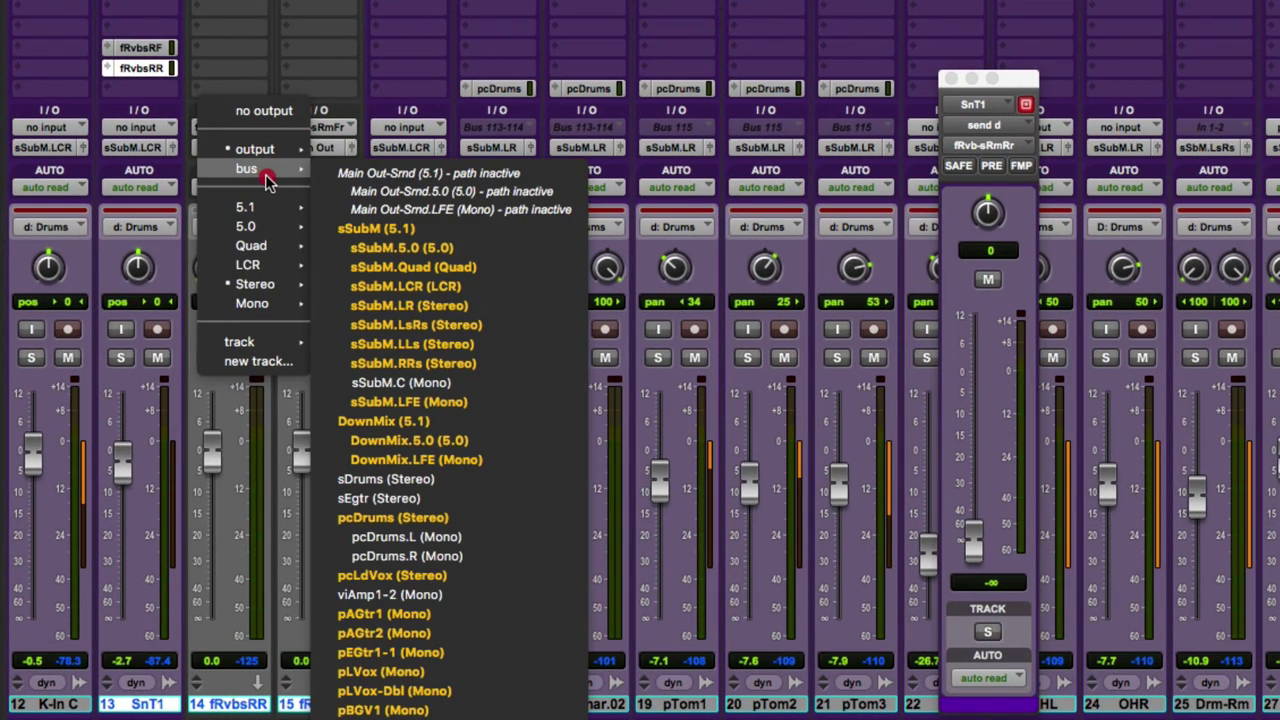
{"action": "left_click", "coordinate": [445, 311]}
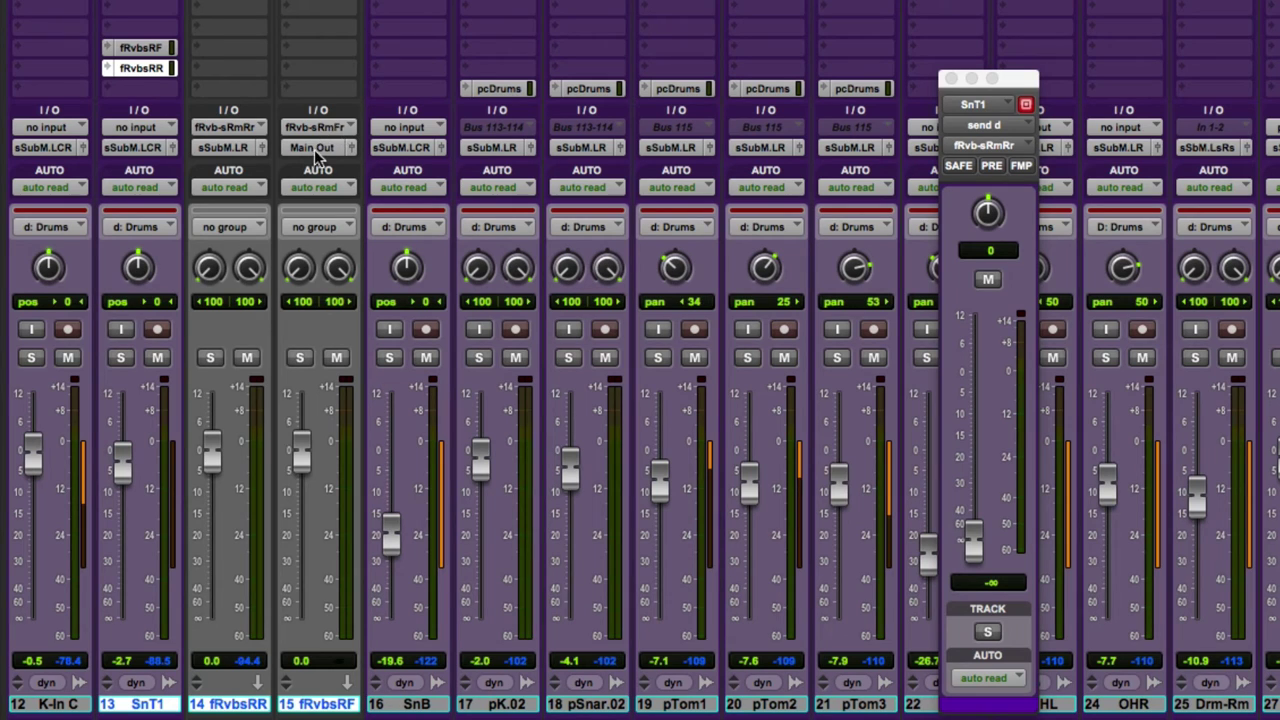
{"action": "left_click", "coordinate": [248, 148]}
{"action": "mouse_move", "coordinate": [240, 168]}
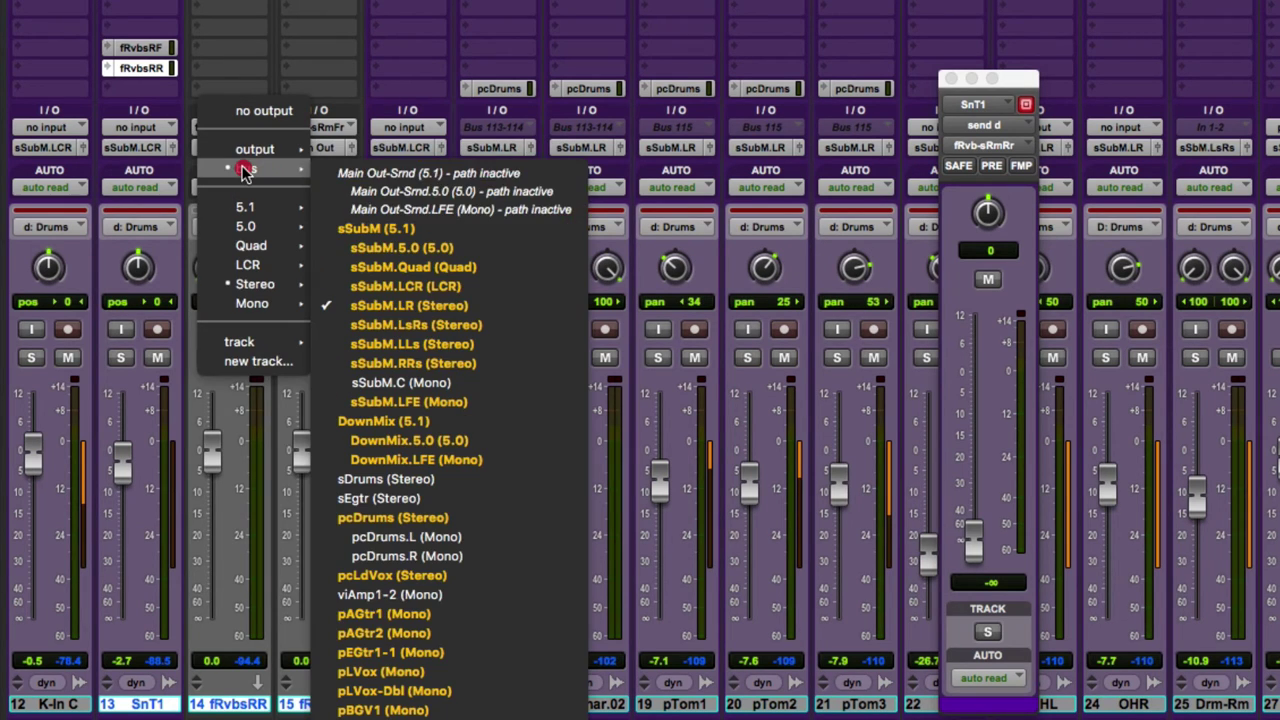
{"action": "left_click", "coordinate": [442, 327]}
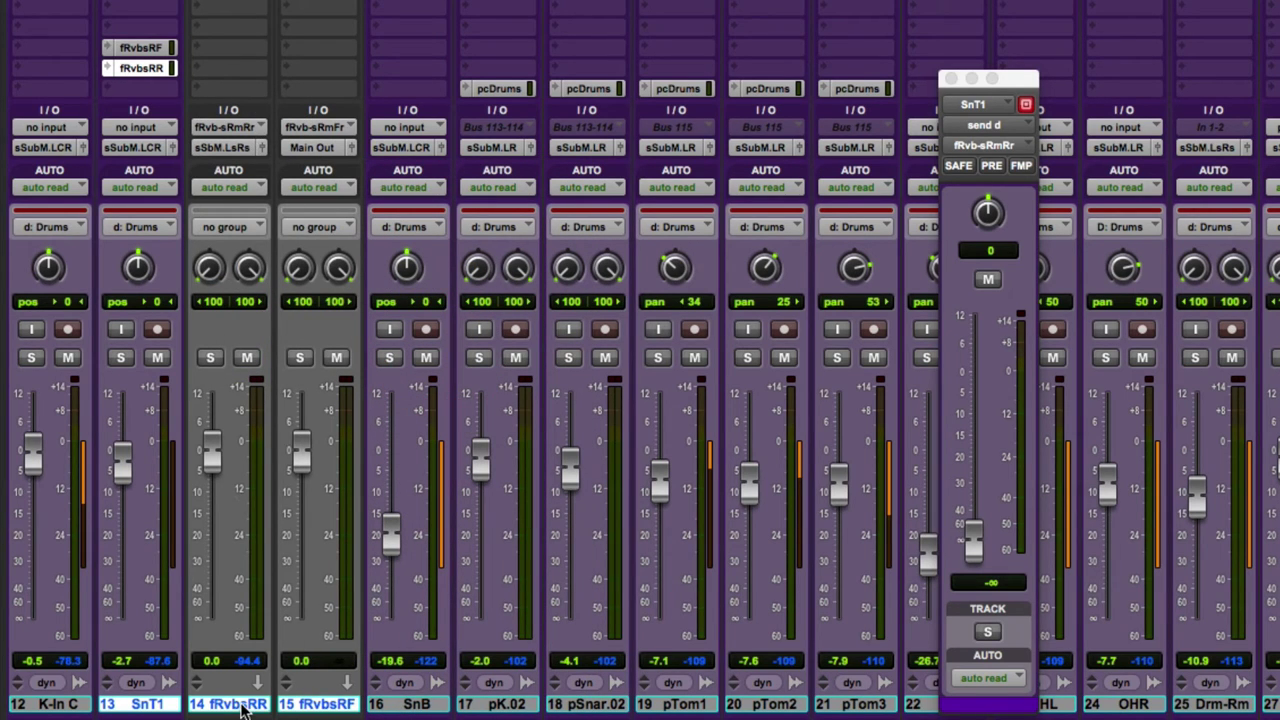
{"action": "left_click_drag", "start_coordinate": [240, 705], "coordinate": [348, 705]}
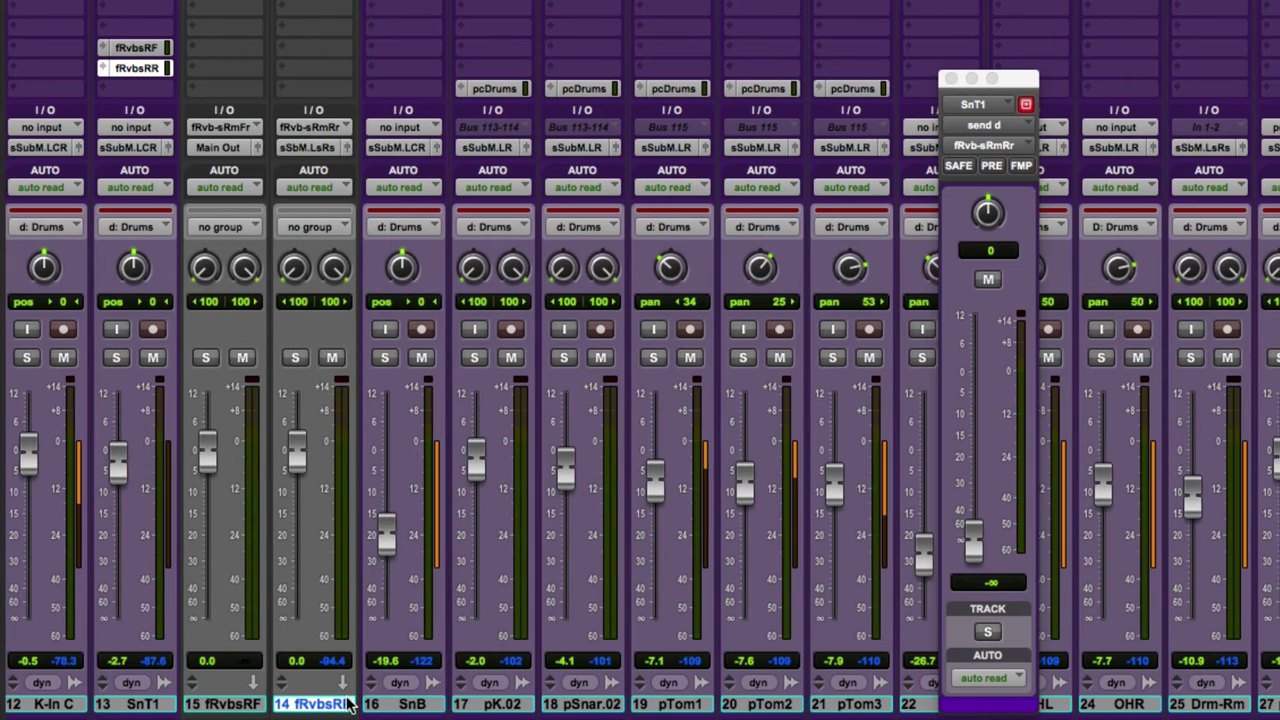
Route the front drum reverb return fRvbsRF to sSubM.LR
{"action": "left_click", "coordinate": [224, 150]}
{"action": "mouse_move", "coordinate": [242, 168]}
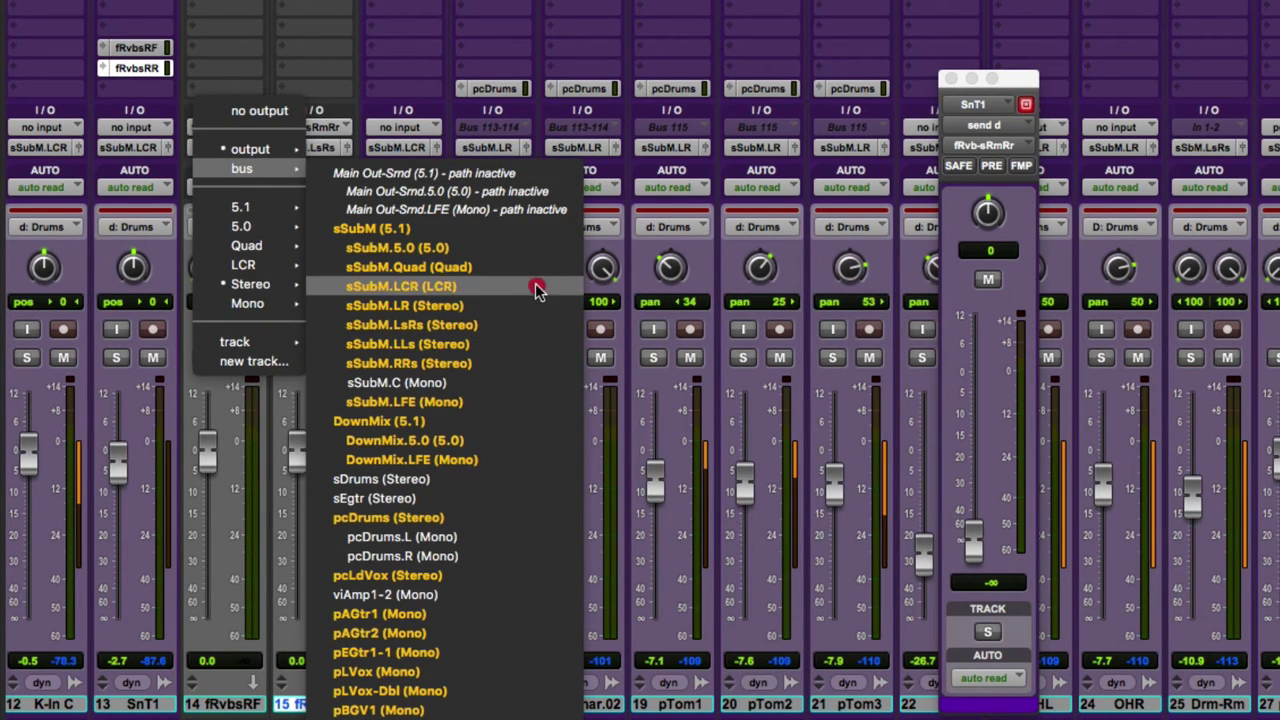
{"action": "left_click", "coordinate": [489, 312]}
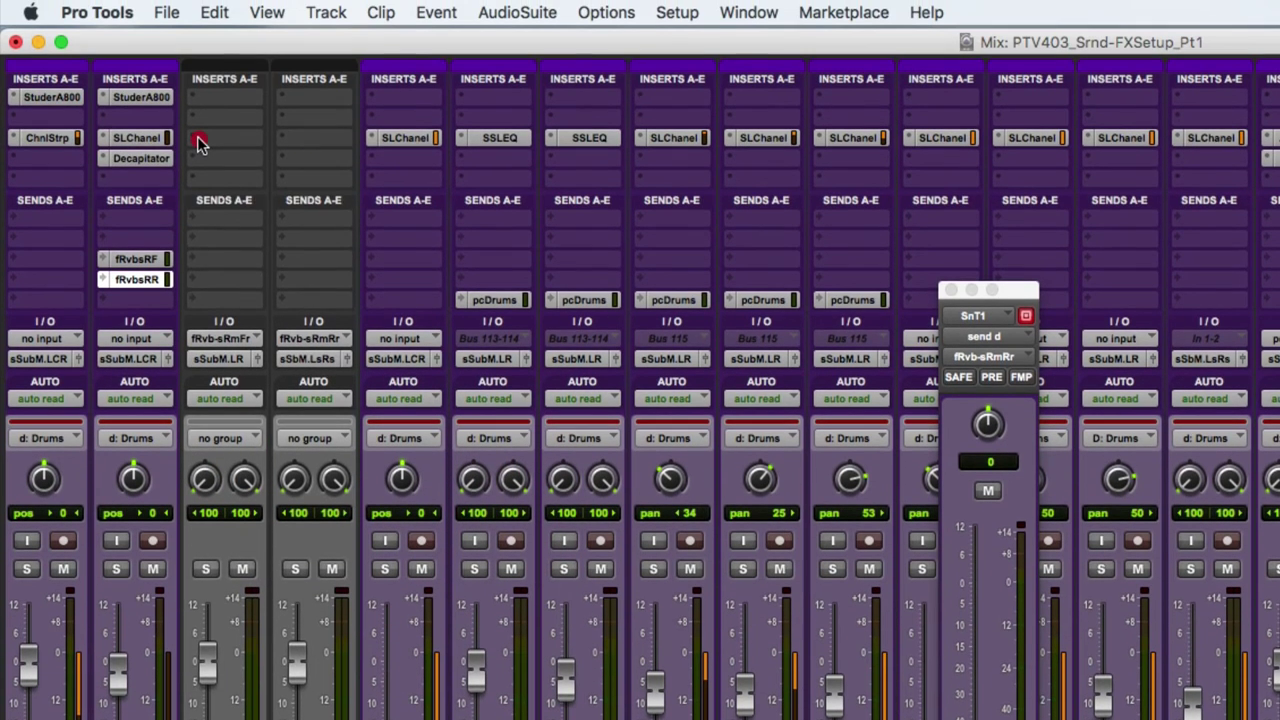
Insert the Altiverb 7 multichannel reverb plug-in on fRvbsRF and reposition its window
{"action": "left_click", "coordinate": [195, 73]}
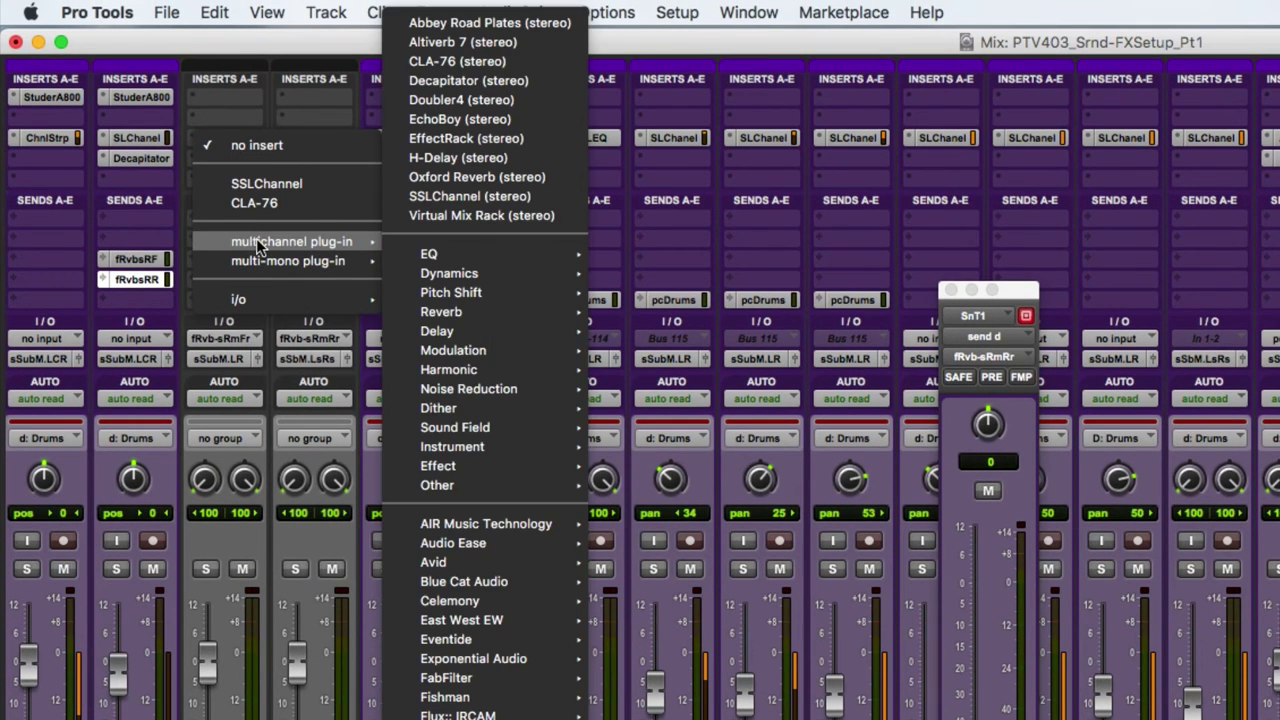
{"action": "mouse_move", "coordinate": [535, 314]}
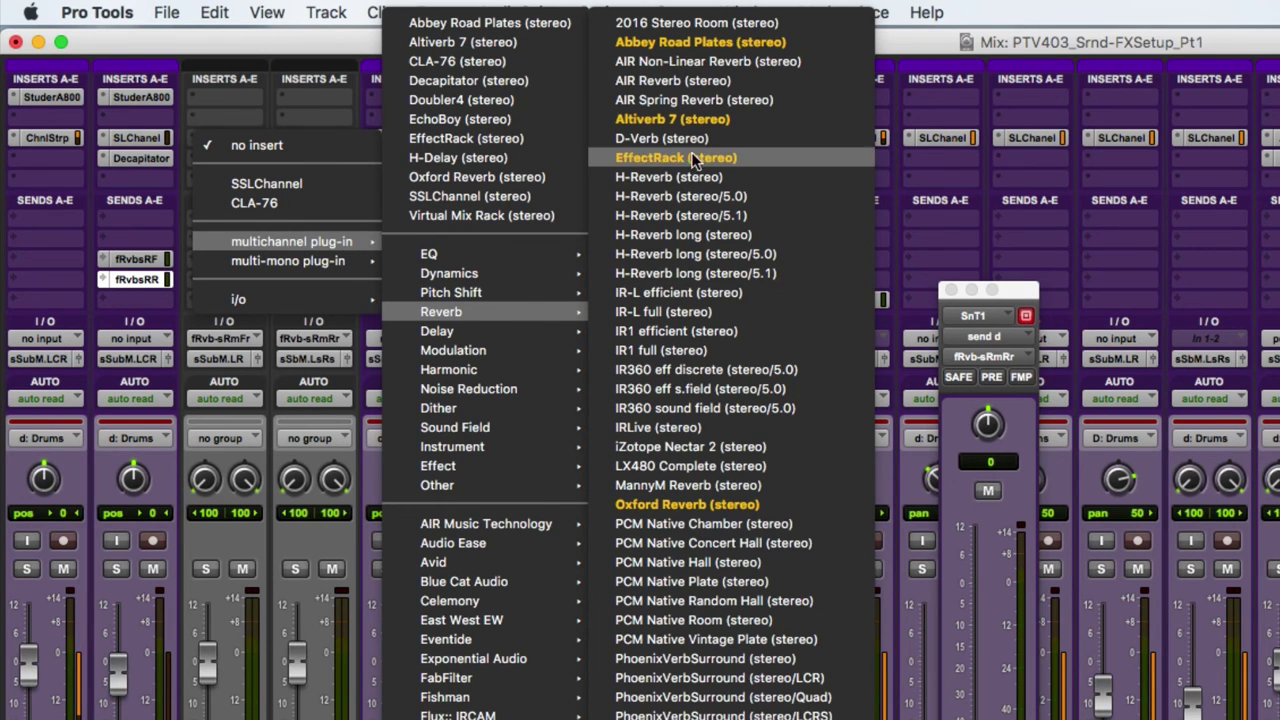
{"action": "key", "text": "Escape"}
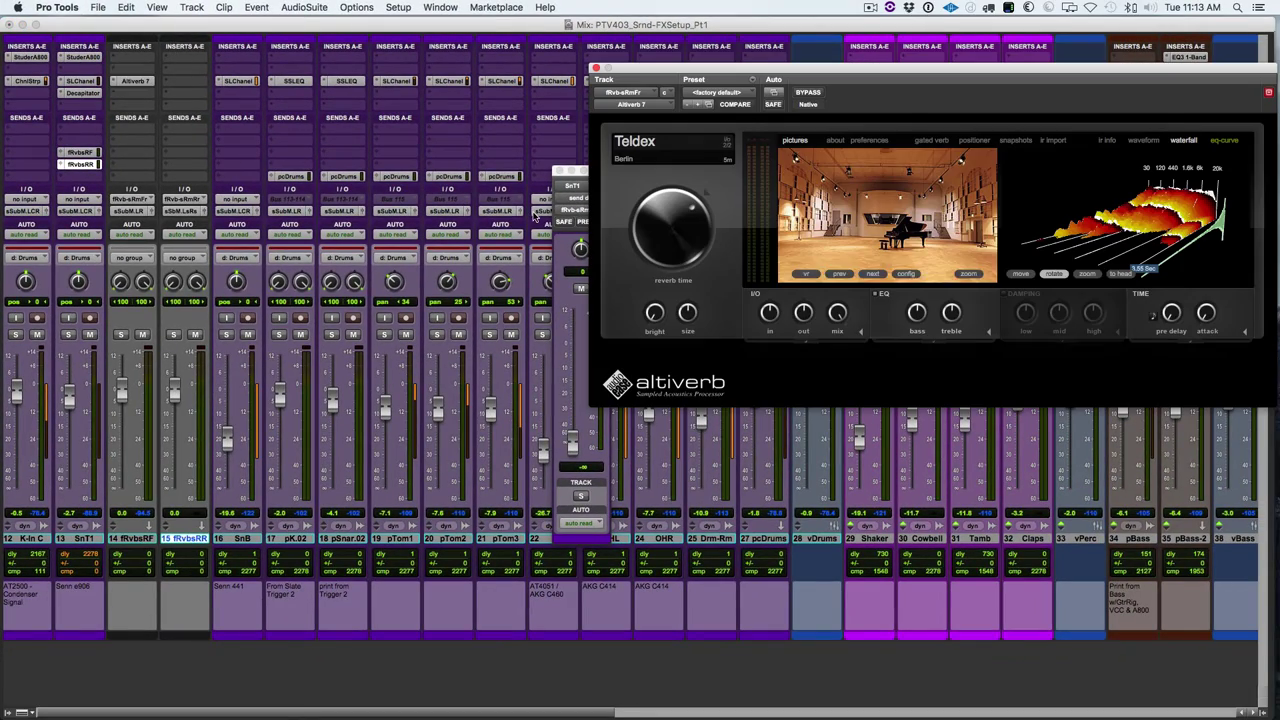
{"action": "left_click_drag", "start_coordinate": [885, 77], "coordinate": [717, 89]}
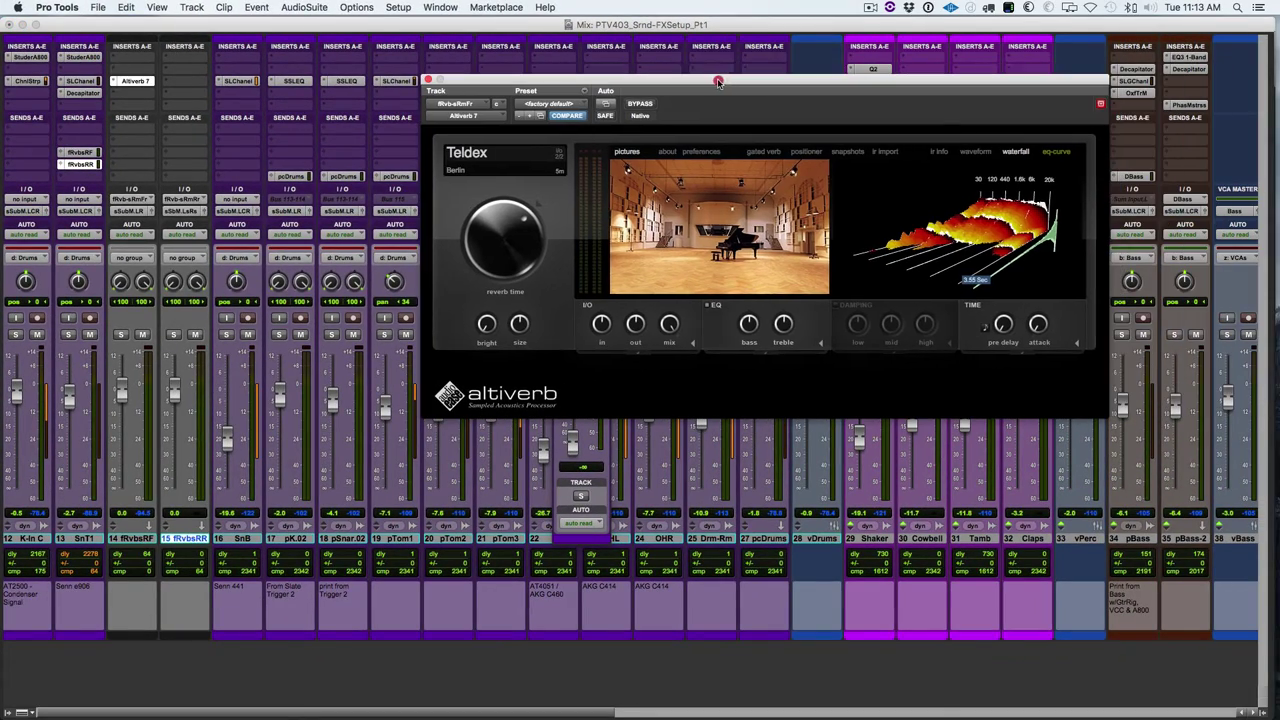
Load the Allaire great hall 7m stereo impulse response from the Altiverb browser
{"action": "left_click", "coordinate": [528, 158]}
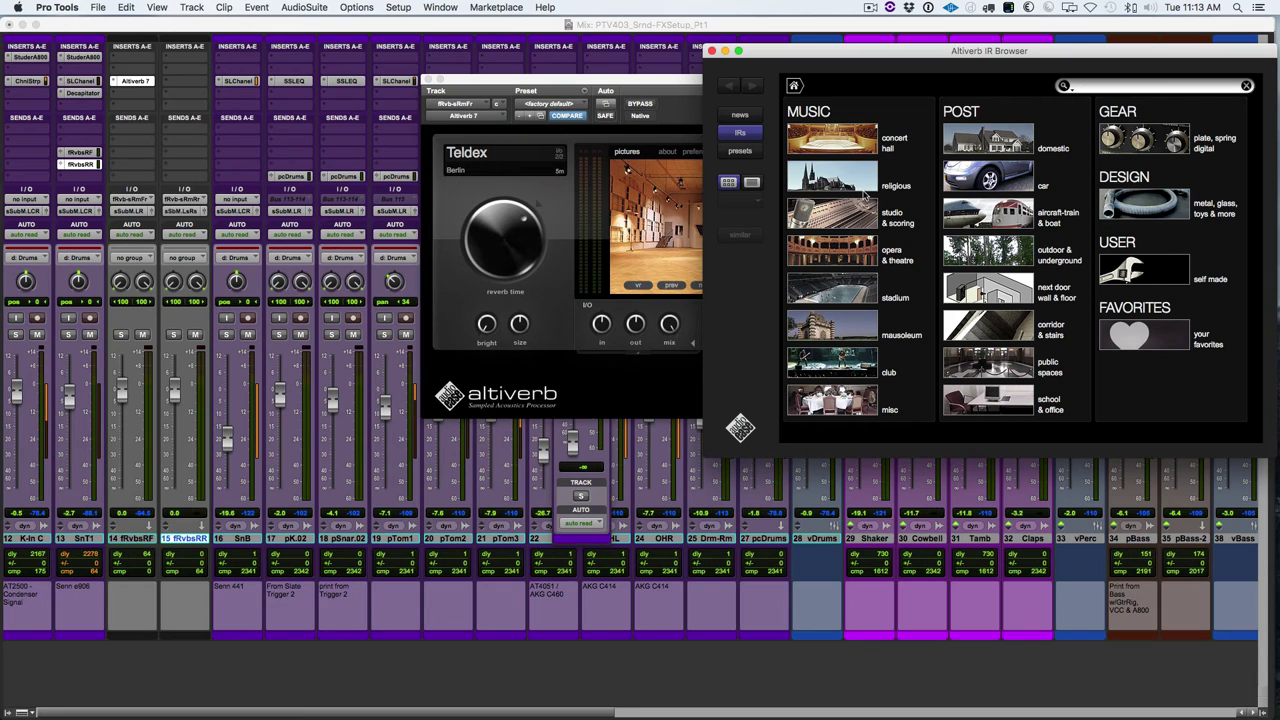
{"action": "left_click", "coordinate": [839, 216]}
{"action": "left_click", "coordinate": [917, 139]}
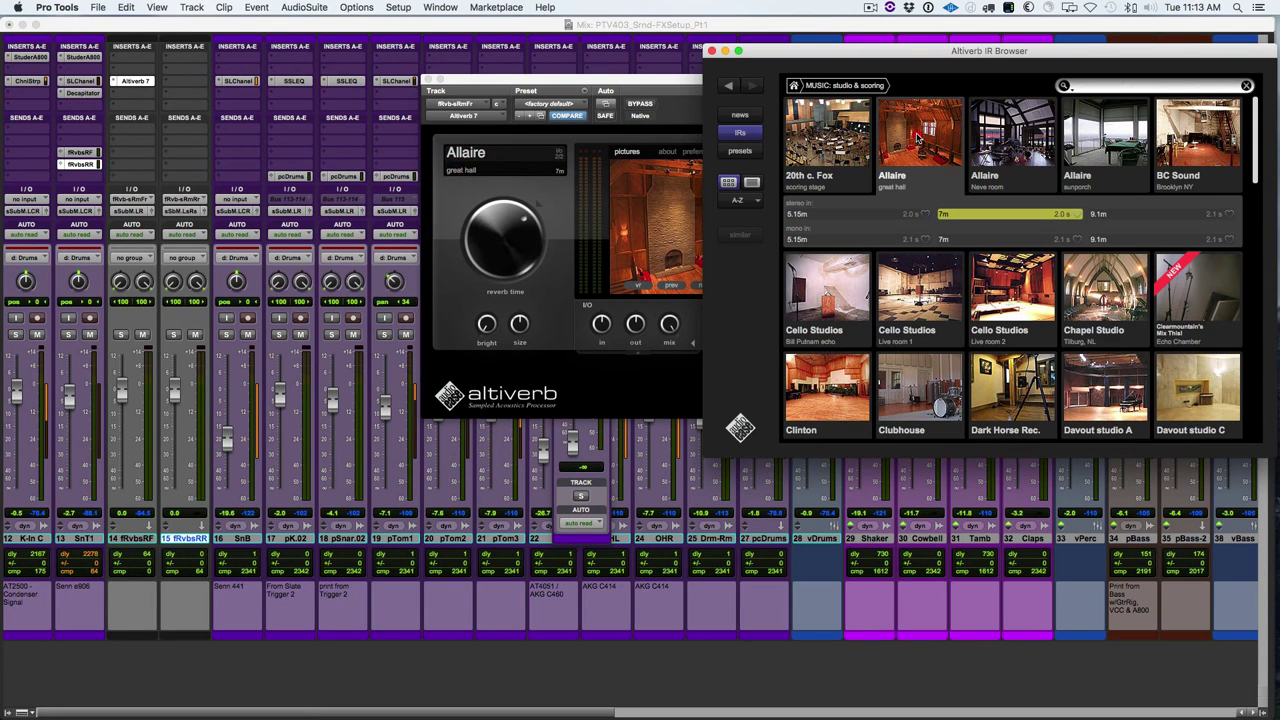
{"action": "left_click", "coordinate": [970, 214]}
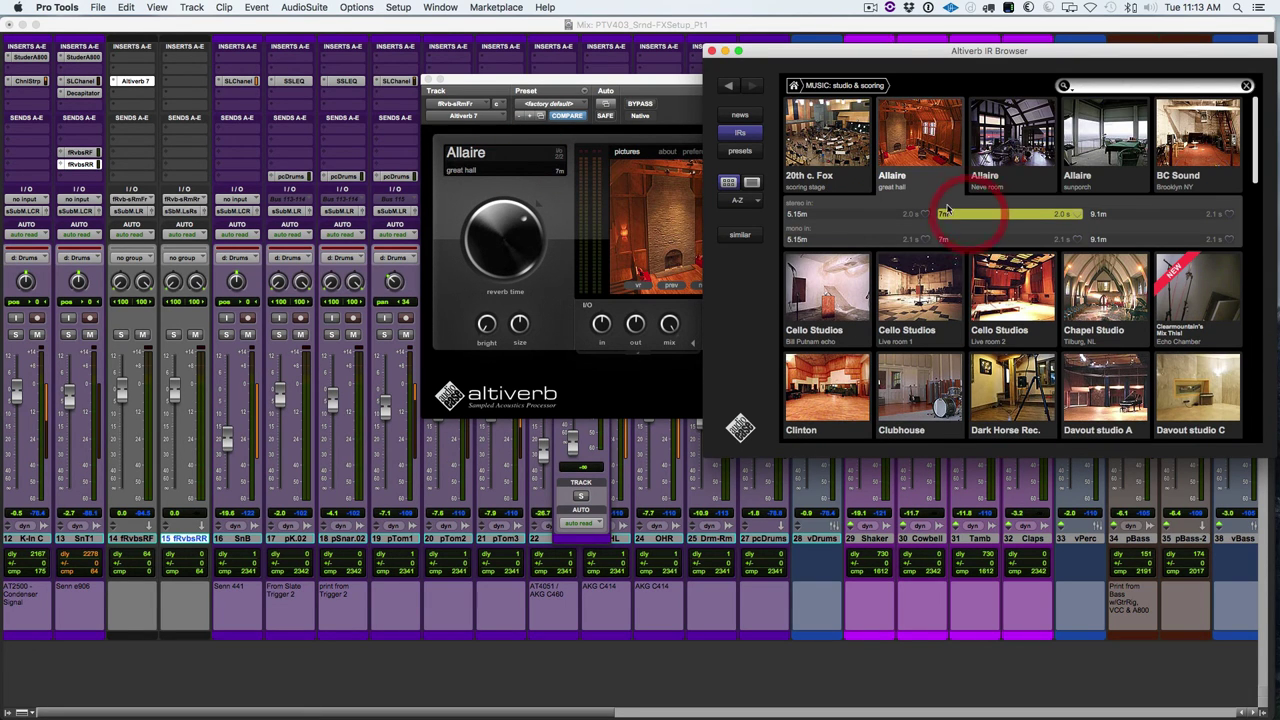
{"action": "left_click", "coordinate": [711, 51]}
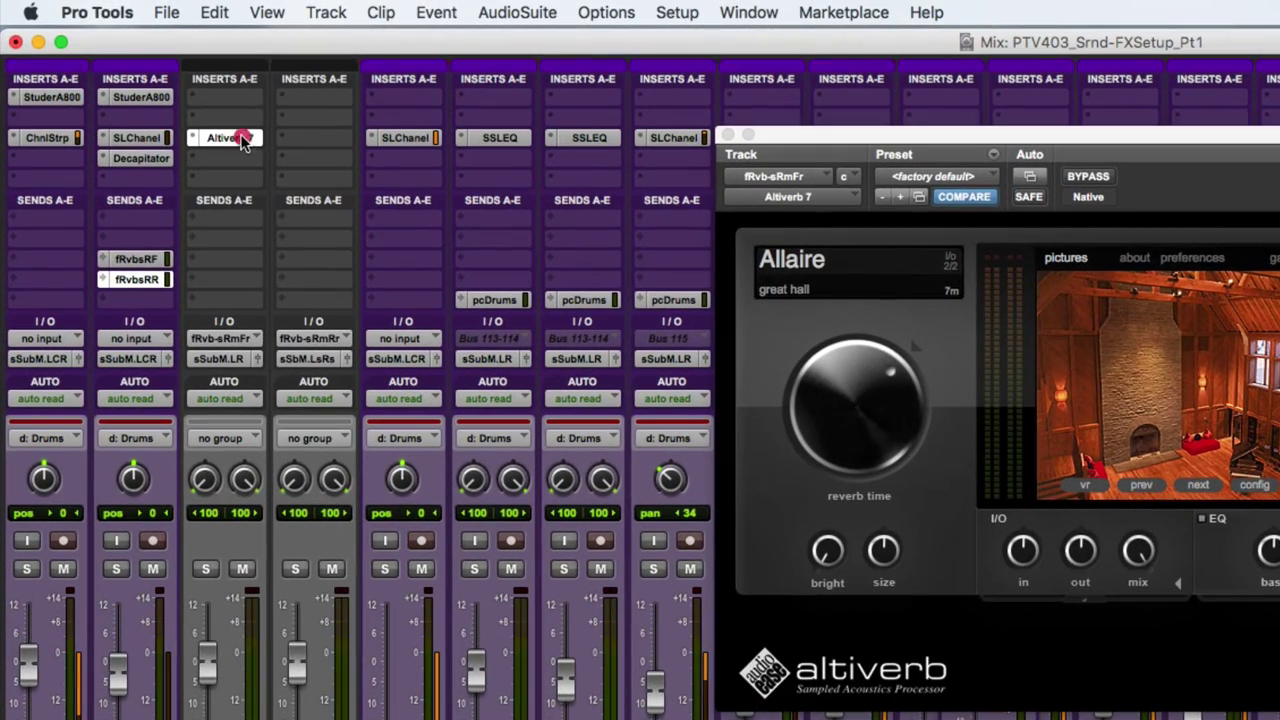
Copy the Altiverb 7 insert onto fRvbsRR's empty insert slot and open it
{"action": "left_click", "coordinate": [181, 84]}
{"action": "left_click_drag", "start_coordinate": [306, 138], "coordinate": [305, 137]}
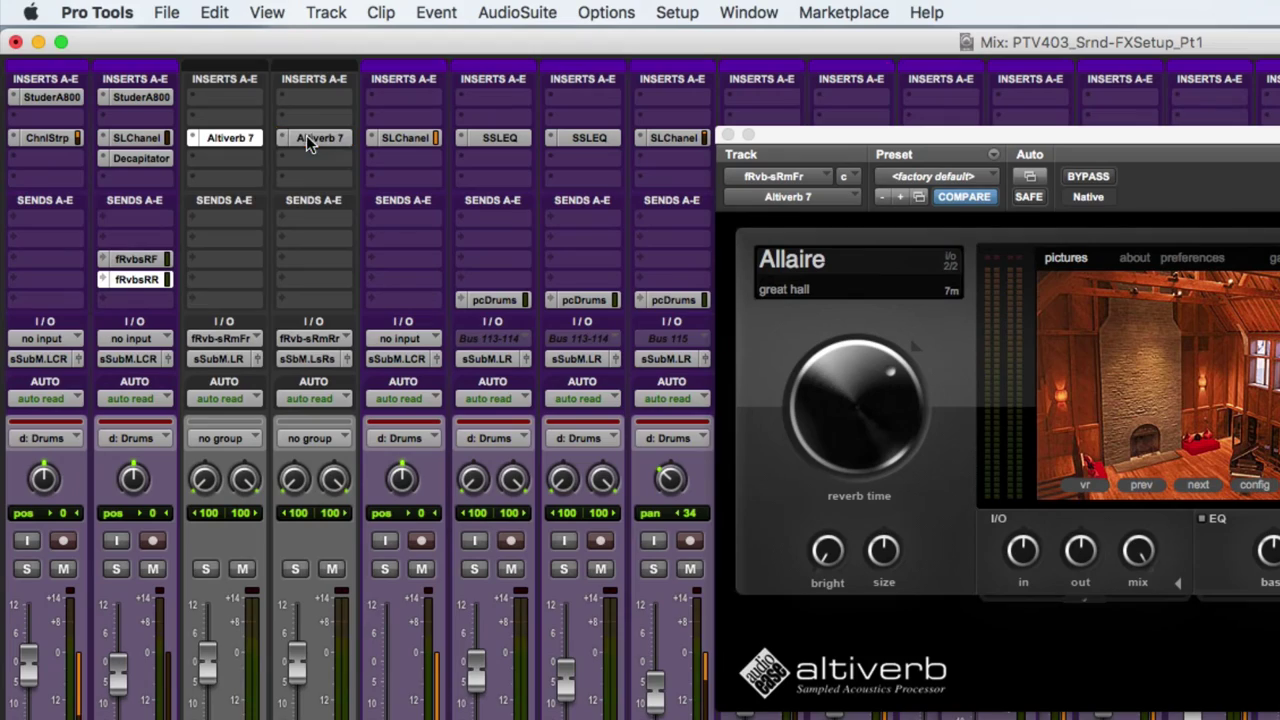
{"action": "left_click", "coordinate": [318, 137]}
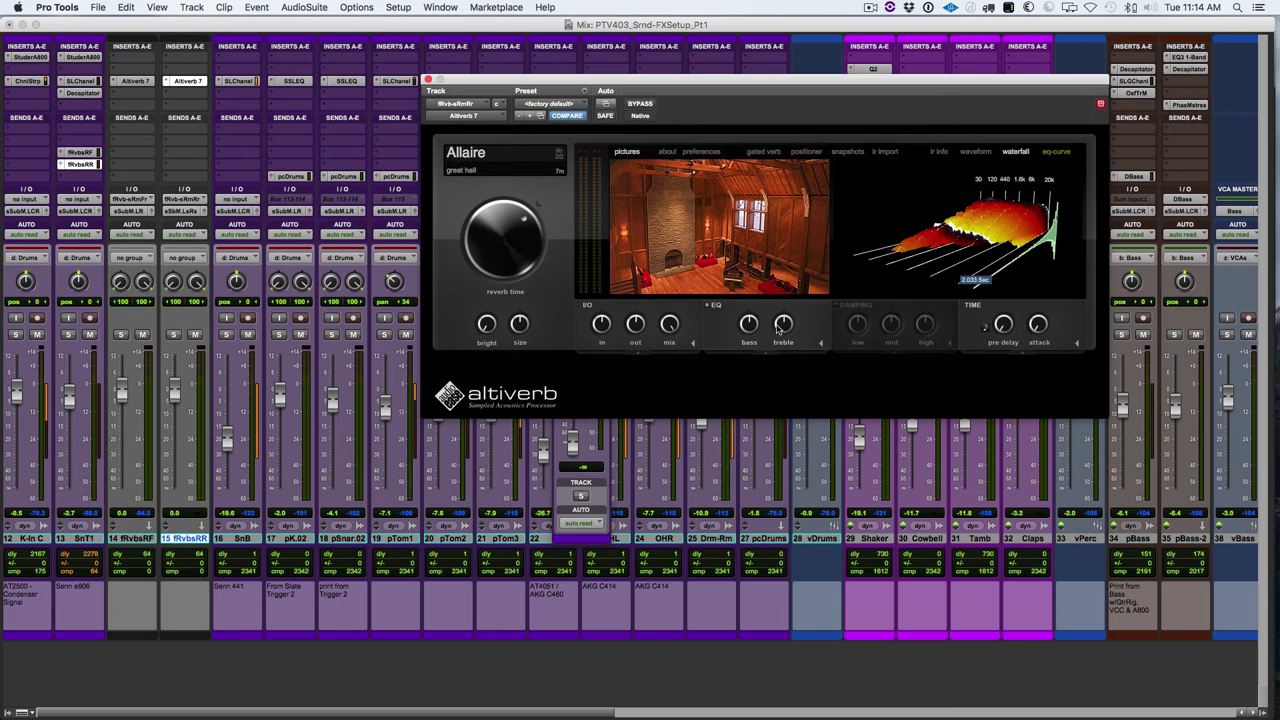
Set the rear reverb's treble to -2.9 dB and pre-delay to 3.5 ms, then start playback
{"action": "left_click_drag", "start_coordinate": [777, 330], "coordinate": [776, 338]}
{"action": "left_click_drag", "start_coordinate": [1005, 336], "coordinate": [1005, 324]}
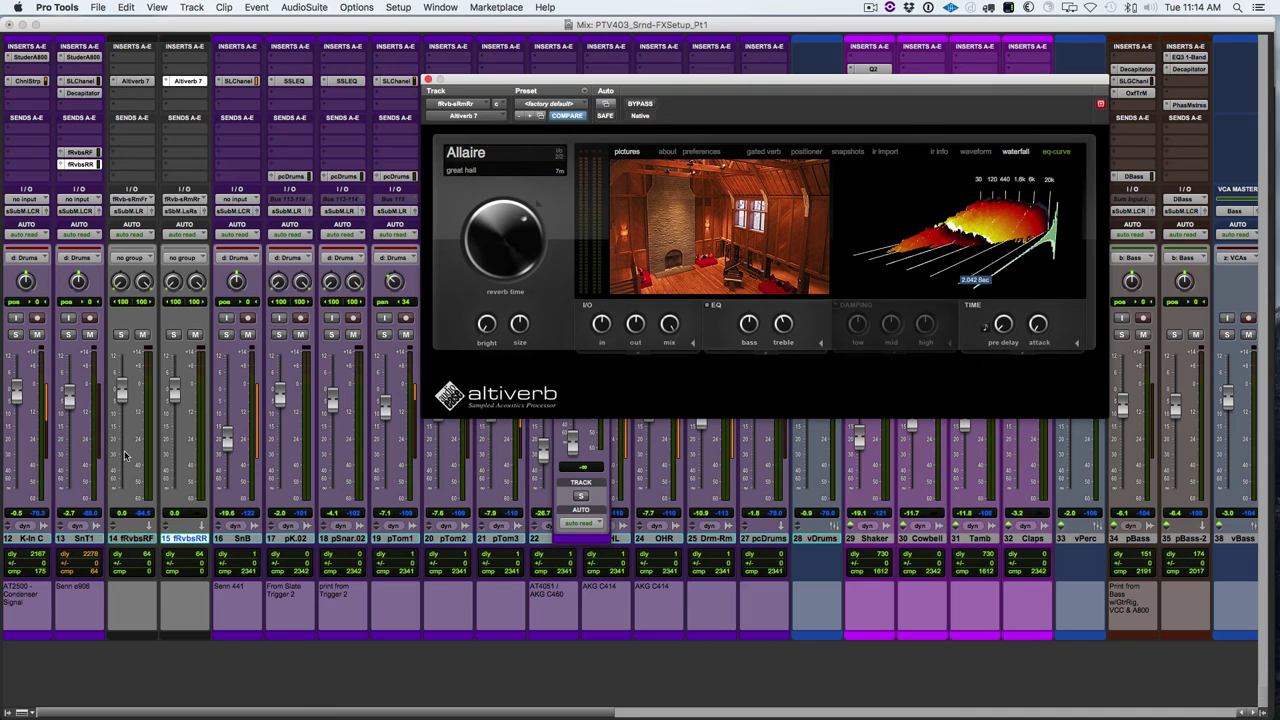
{"action": "scroll", "coordinate": [80, 143], "scroll_direction": "right", "scroll_amount": 2}
{"action": "key", "text": "space"}
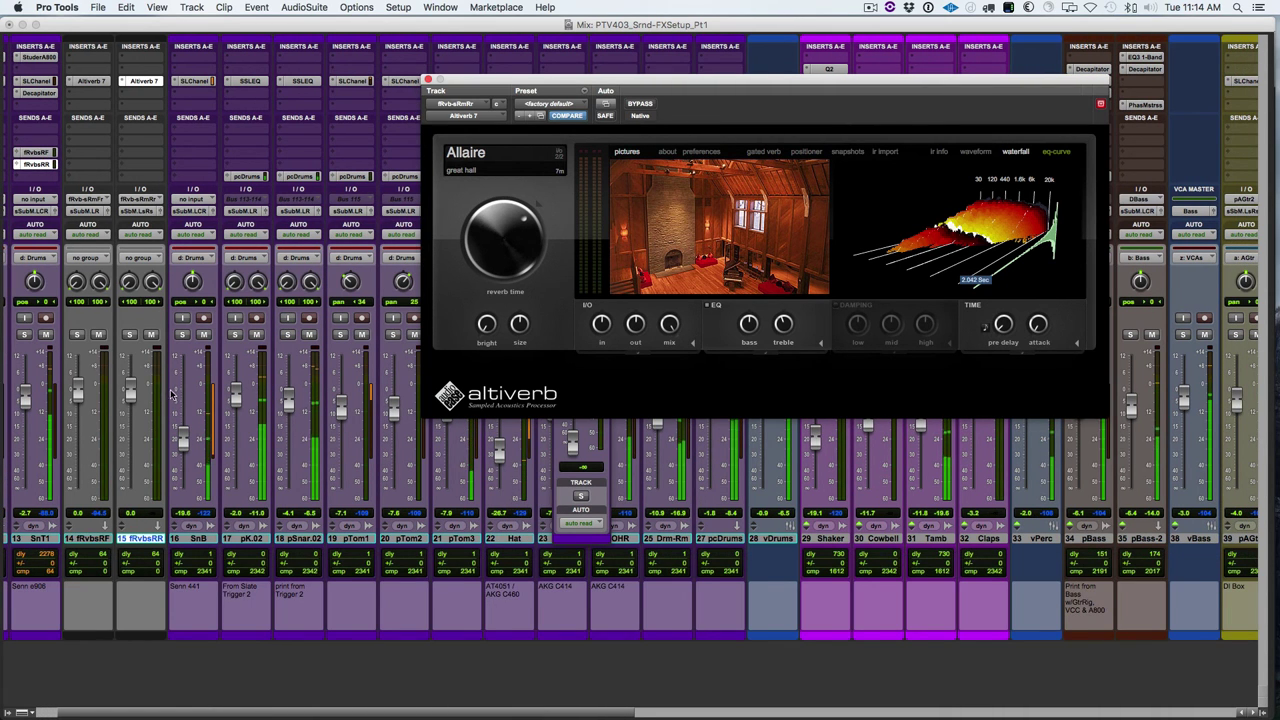
Make the drum reverb return solo-safe with Command-click, then solo the SnT1 snare track
{"action": "scroll", "coordinate": [138, 355], "scroll_direction": "right", "scroll_amount": 1}
{"action": "key", "text": "alt"}
{"action": "key", "text": "super"}
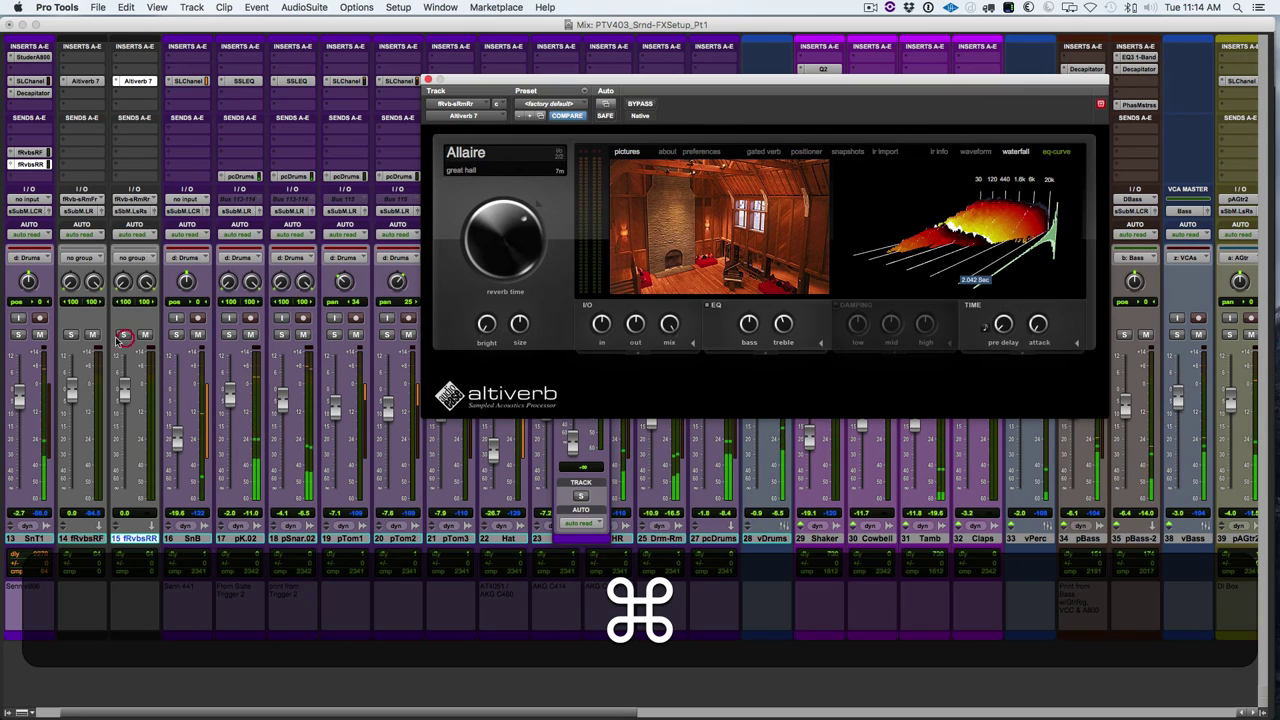
{"action": "left_click", "coordinate": [72, 335], "text": "super"}
{"action": "scroll", "coordinate": [75, 341], "scroll_direction": "left", "scroll_amount": 1}
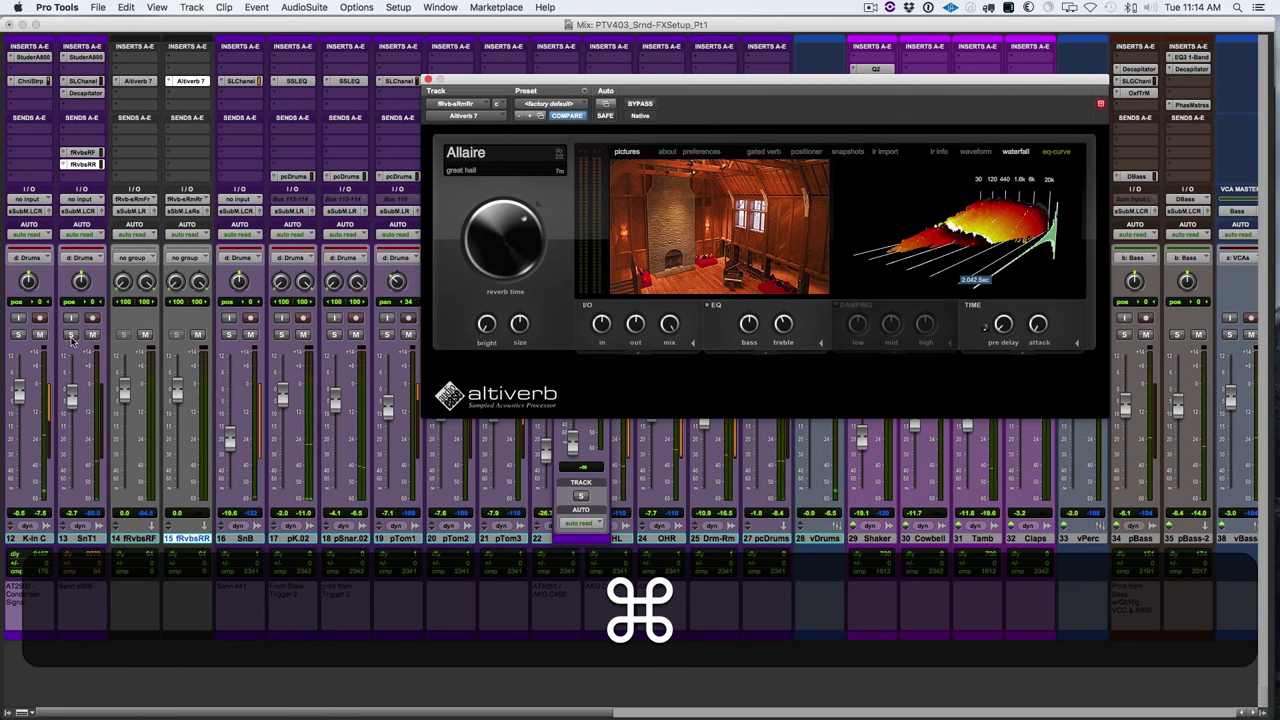
{"action": "scroll", "coordinate": [72, 340], "scroll_direction": "right", "scroll_amount": 1}
{"action": "left_click", "coordinate": [72, 335]}
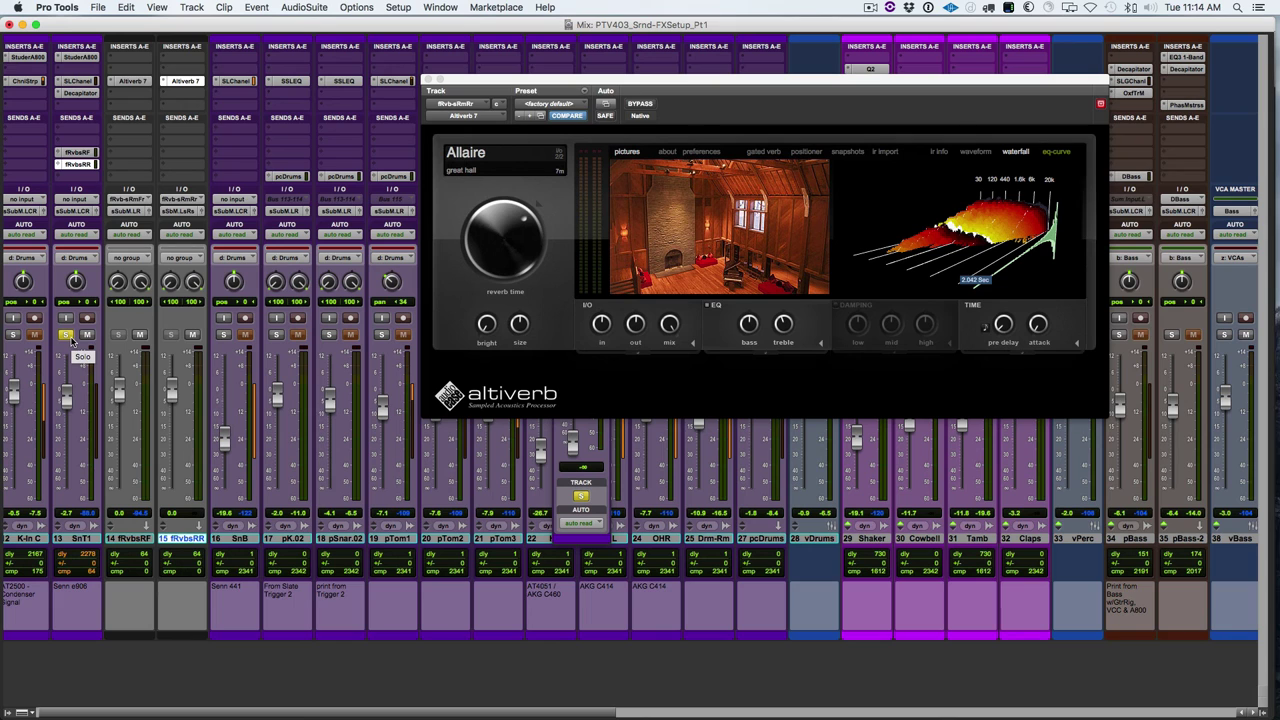
{"action": "scroll", "coordinate": [78, 155], "scroll_direction": "right", "scroll_amount": 2}
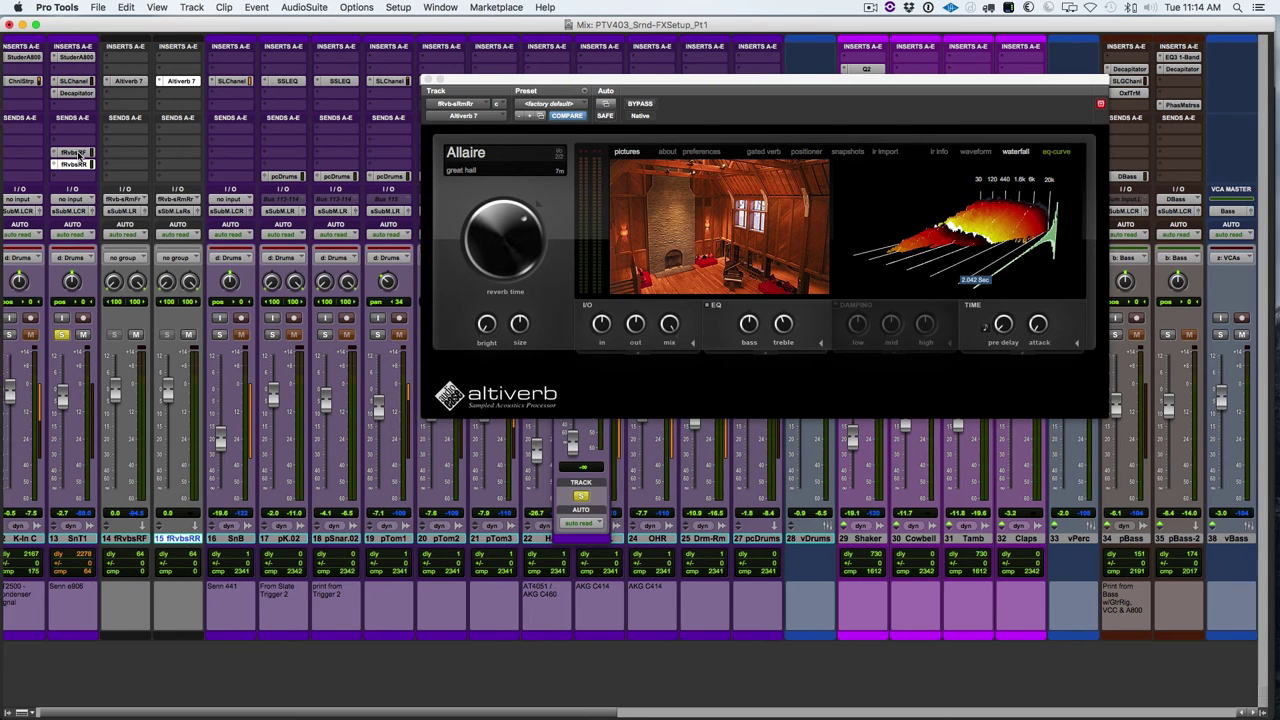